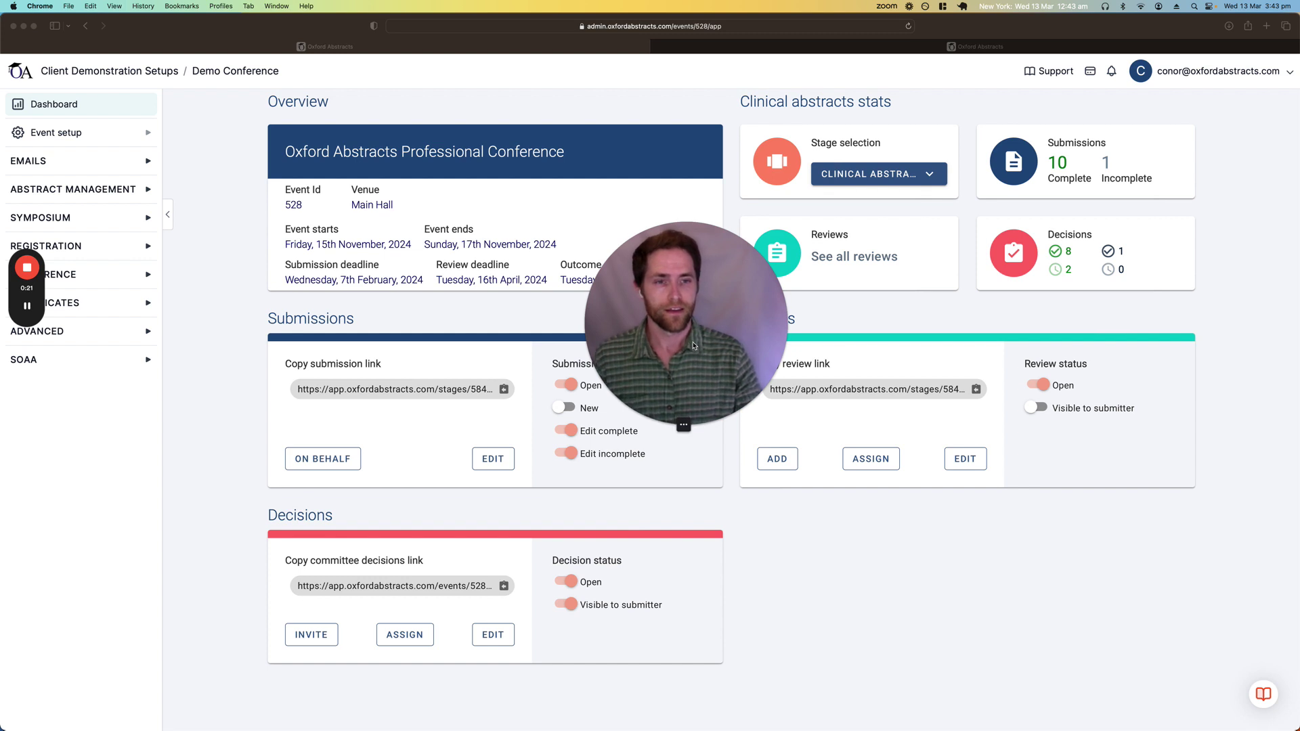
Switch to the Safari window showing the Demo Conference Dashboard
{"action": "left_click_drag", "start_coordinate": [694, 346], "coordinate": [762, 377]}
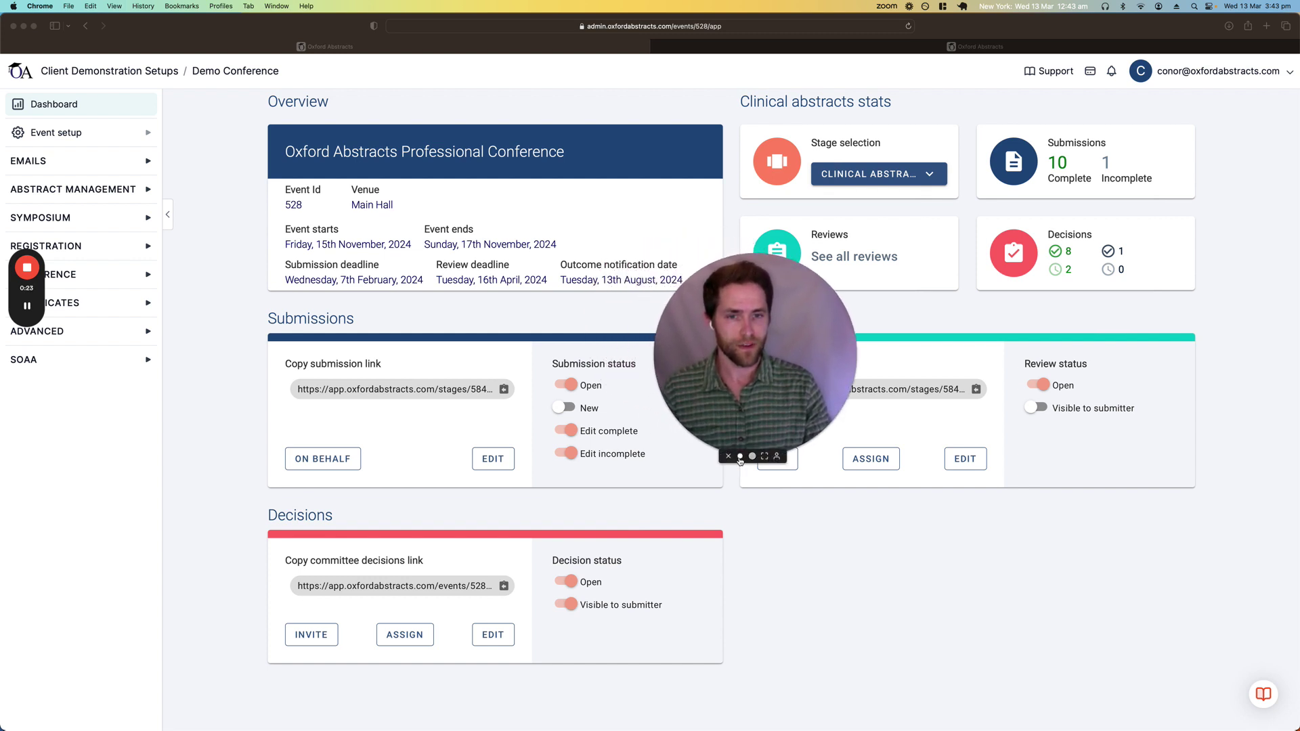
{"action": "left_click", "coordinate": [765, 450]}
{"action": "left_click_drag", "start_coordinate": [765, 449], "coordinate": [1028, 593]}
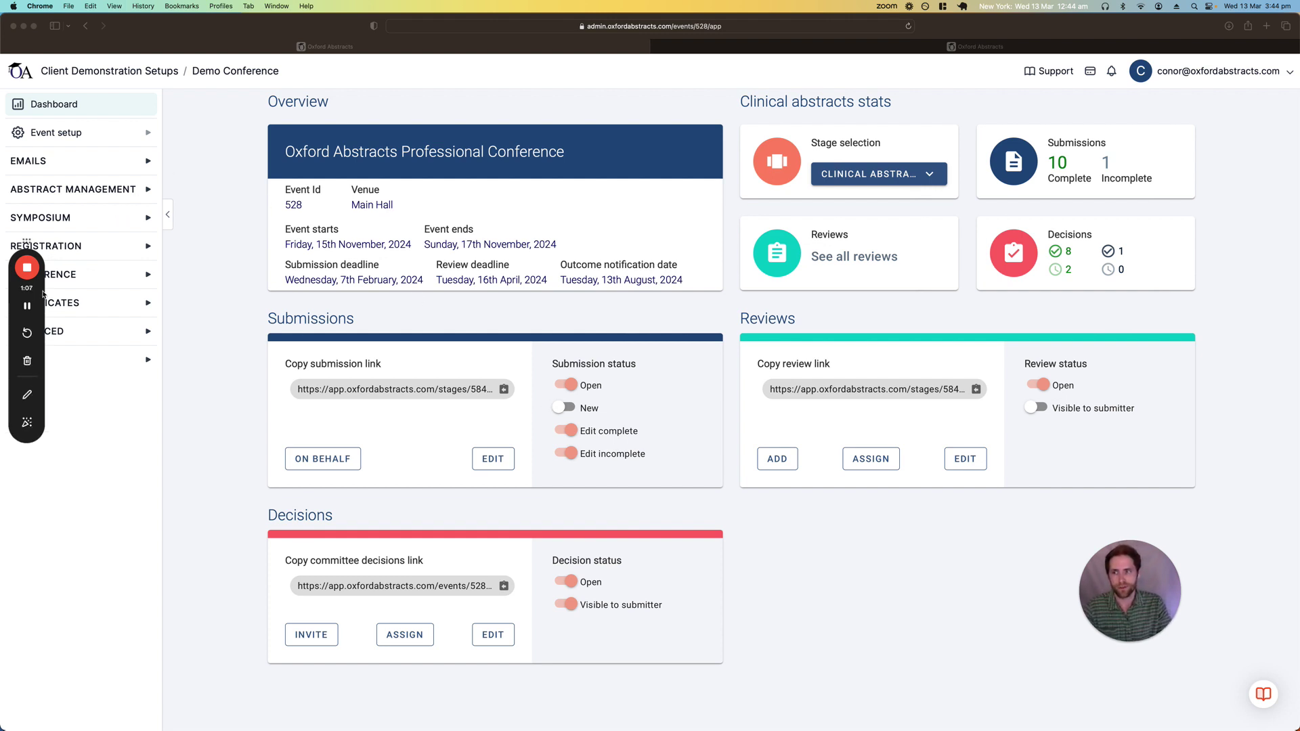
{"action": "left_click_drag", "start_coordinate": [43, 210], "coordinate": [43, 544]}
{"action": "left_click", "coordinate": [114, 225]}
Open the submission Form & setup page under Abstract Management > Submissions
{"action": "left_click", "coordinate": [138, 193]}
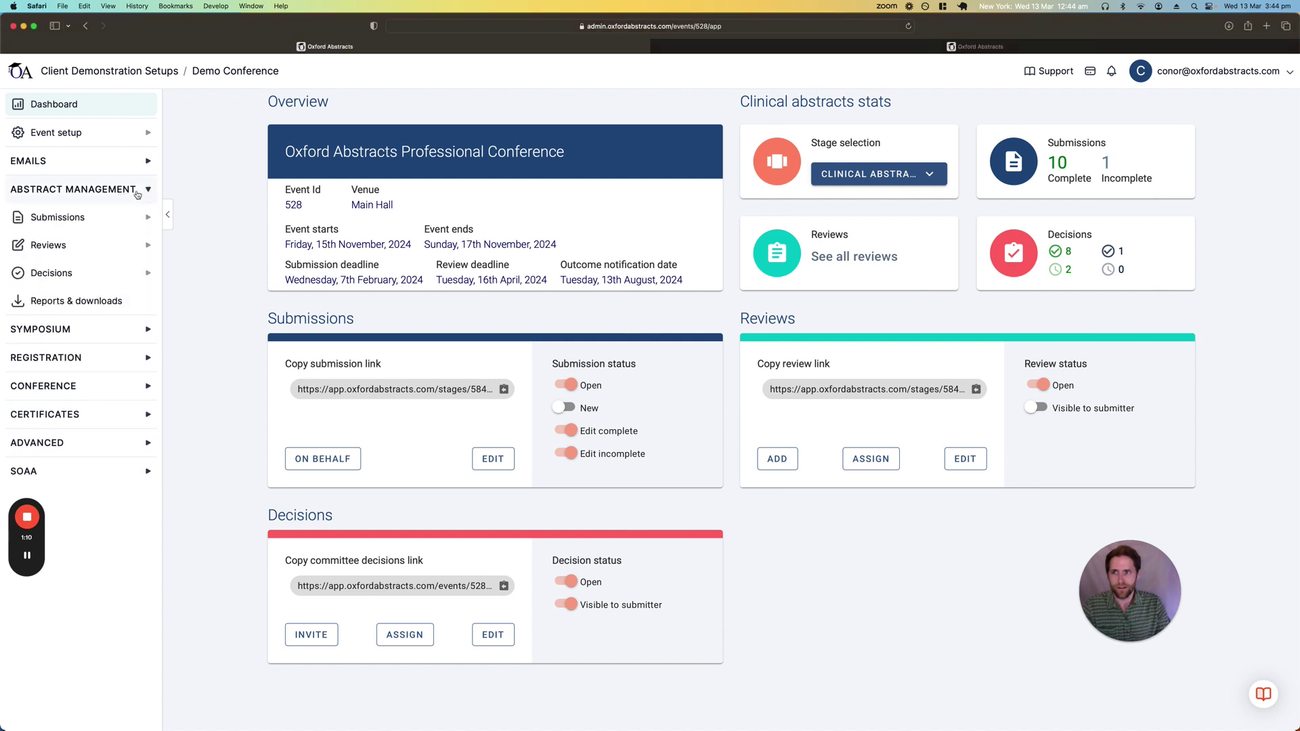
{"action": "left_click", "coordinate": [80, 224]}
{"action": "left_click", "coordinate": [75, 246]}
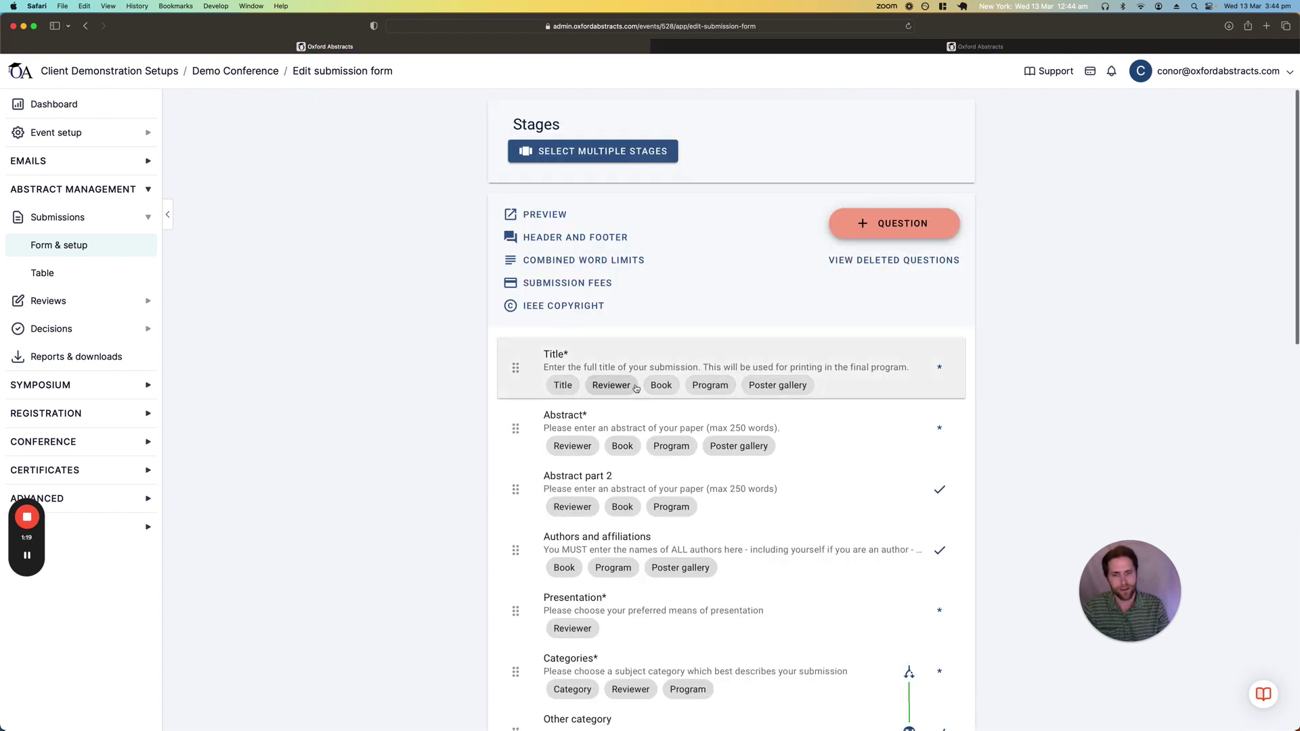
{"action": "scroll", "coordinate": [635, 385], "scroll_direction": "down", "scroll_amount": 1}
Open the Title question, showing its 20-word limit and basic one-line formatting
{"action": "left_click", "coordinate": [656, 332]}
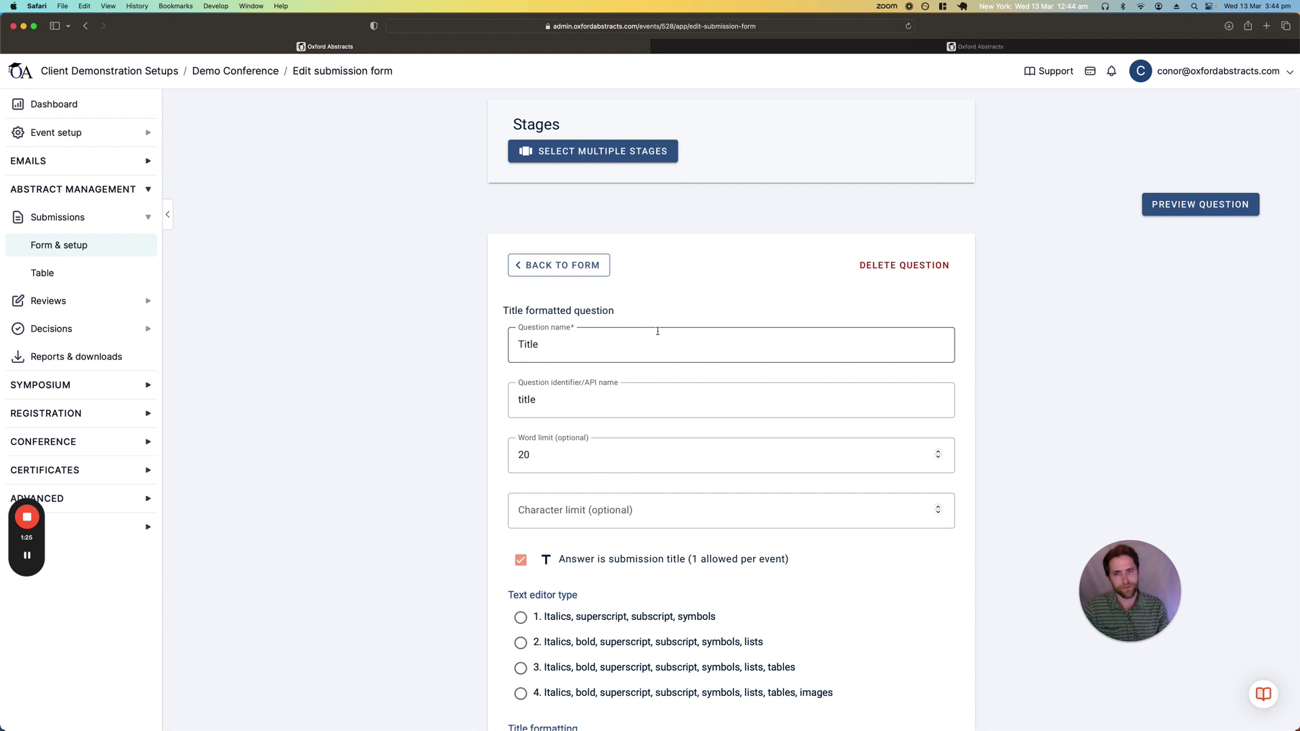
{"action": "scroll", "coordinate": [647, 371], "scroll_direction": "down", "scroll_amount": 2}
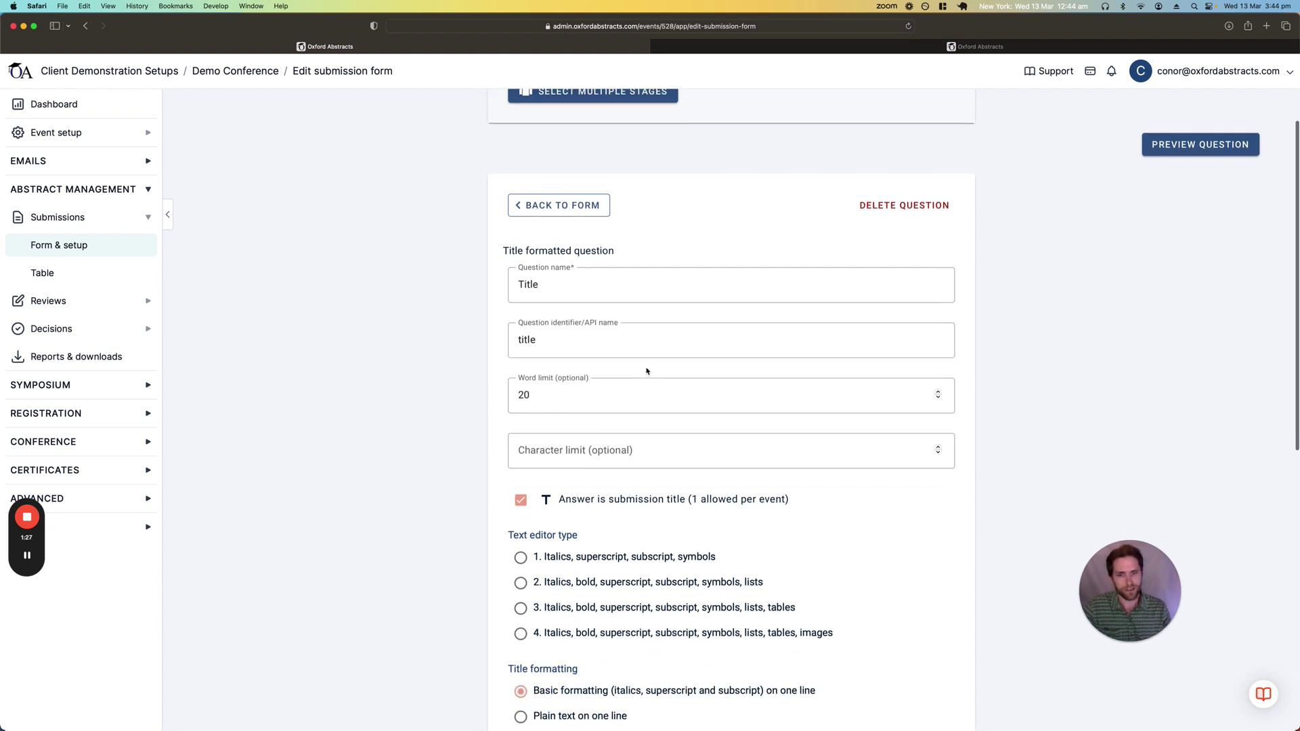
{"action": "scroll", "coordinate": [645, 370], "scroll_direction": "down", "scroll_amount": 1}
{"action": "scroll", "coordinate": [677, 371], "scroll_direction": "up", "scroll_amount": 2}
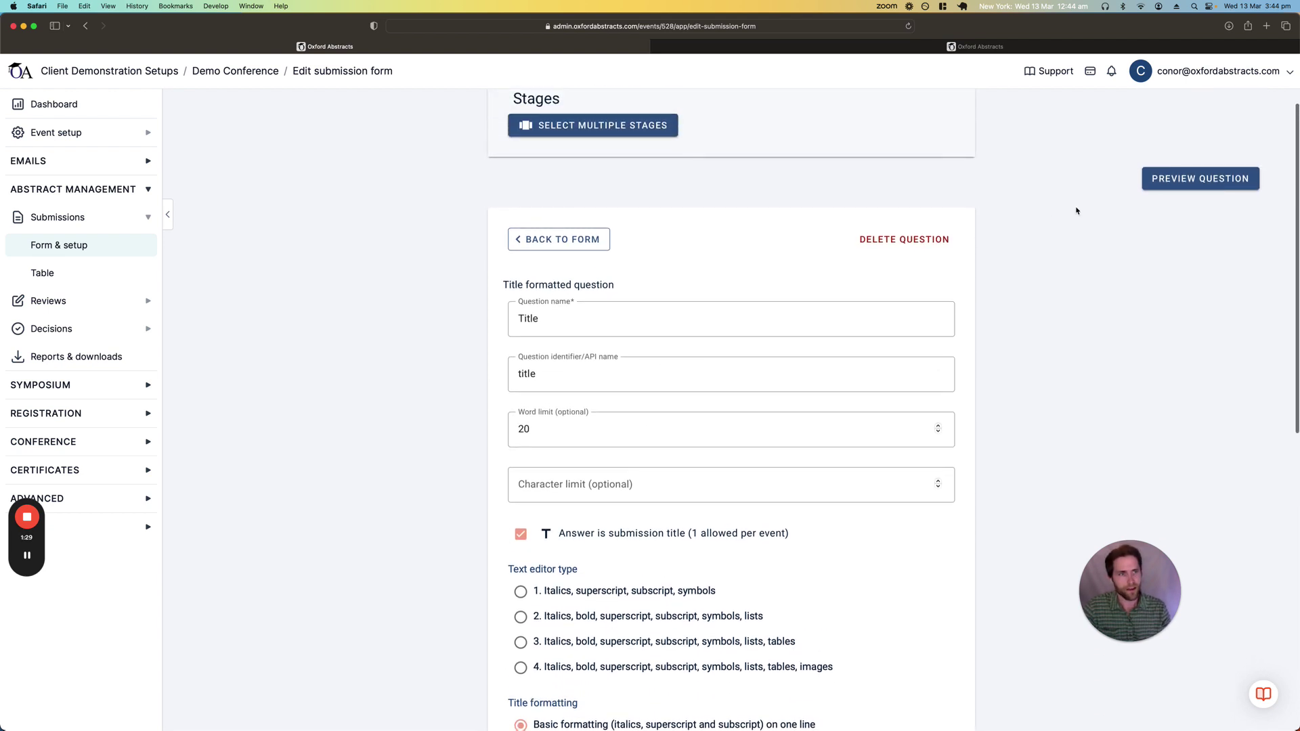
Set the Title question's text editor to option 4, allowing bold, lists, tables and images
{"action": "left_click", "coordinate": [1162, 185]}
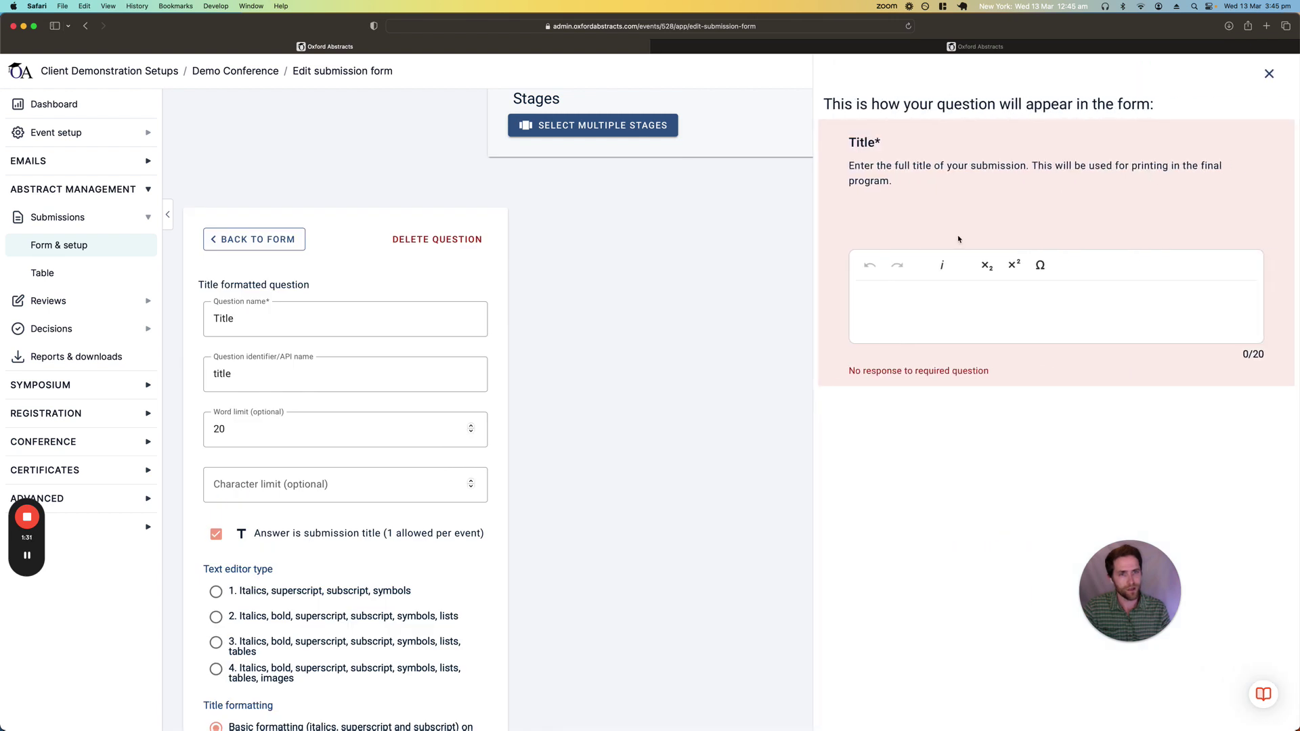
{"action": "scroll", "coordinate": [352, 484], "scroll_direction": "down", "scroll_amount": 3}
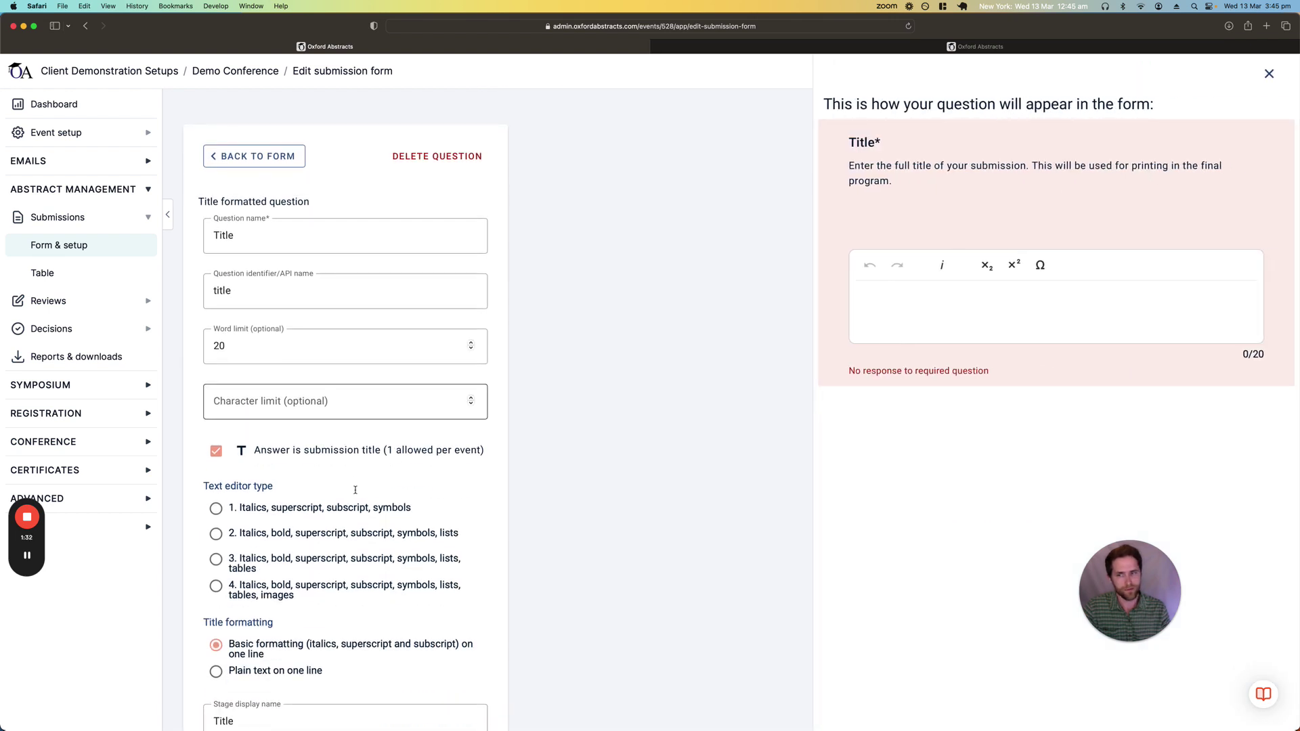
{"action": "left_click", "coordinate": [216, 587]}
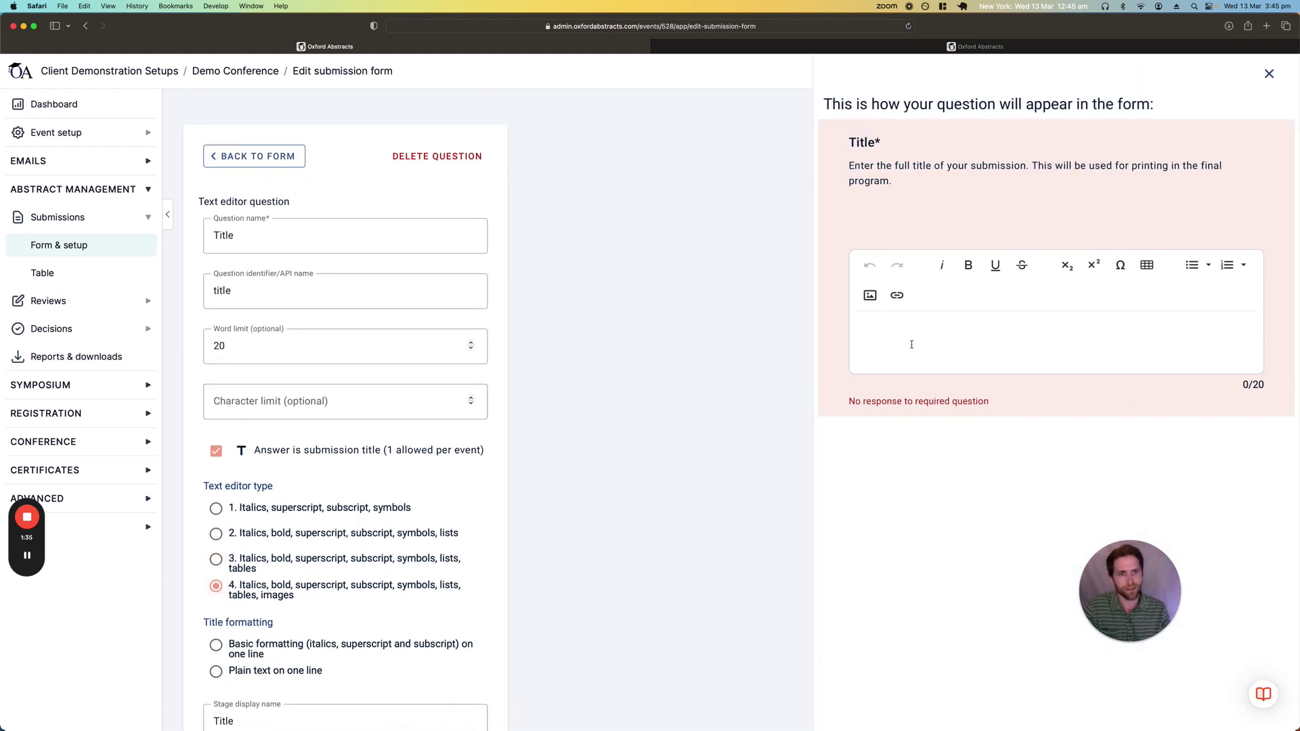
{"action": "scroll", "coordinate": [400, 450], "scroll_direction": "down", "scroll_amount": 15}
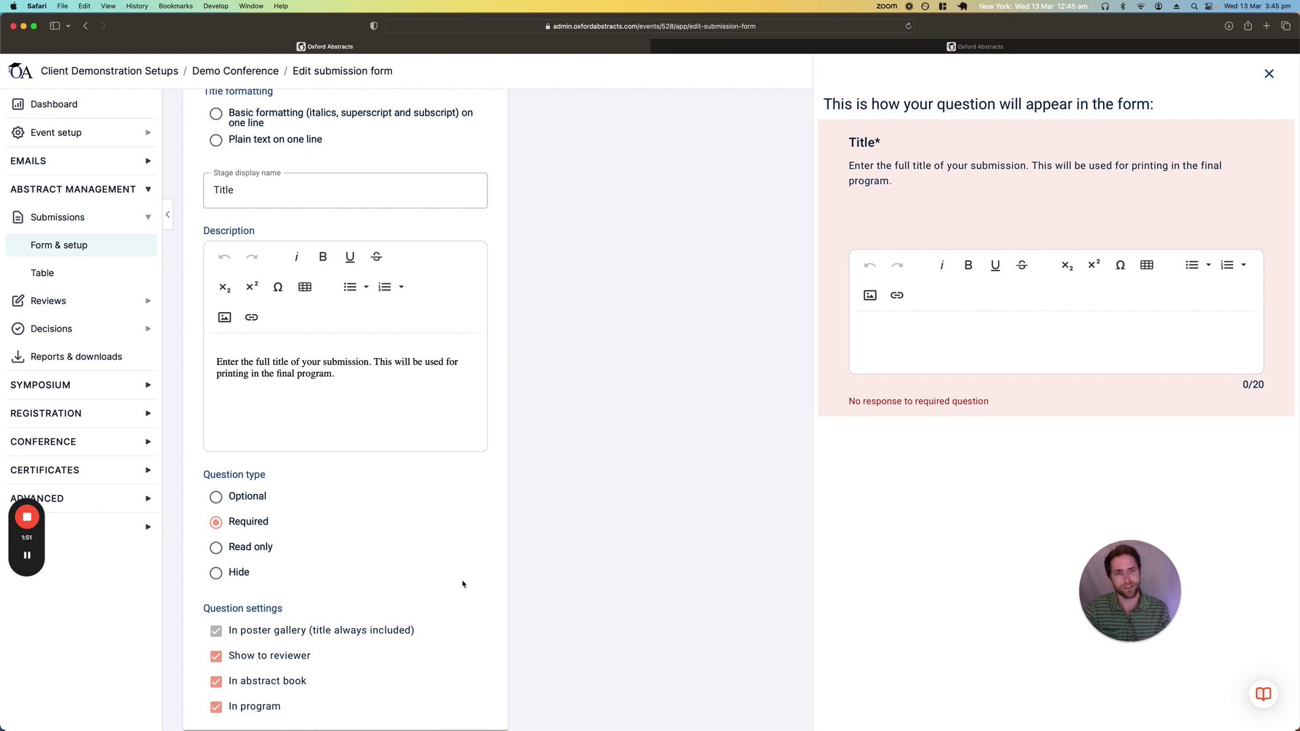
{"action": "left_click", "coordinate": [1269, 73]}
{"action": "scroll", "coordinate": [573, 196], "scroll_direction": "up", "scroll_amount": 10}
Browse the standard questions available to add, then return to the form's question list
{"action": "left_click", "coordinate": [550, 265]}
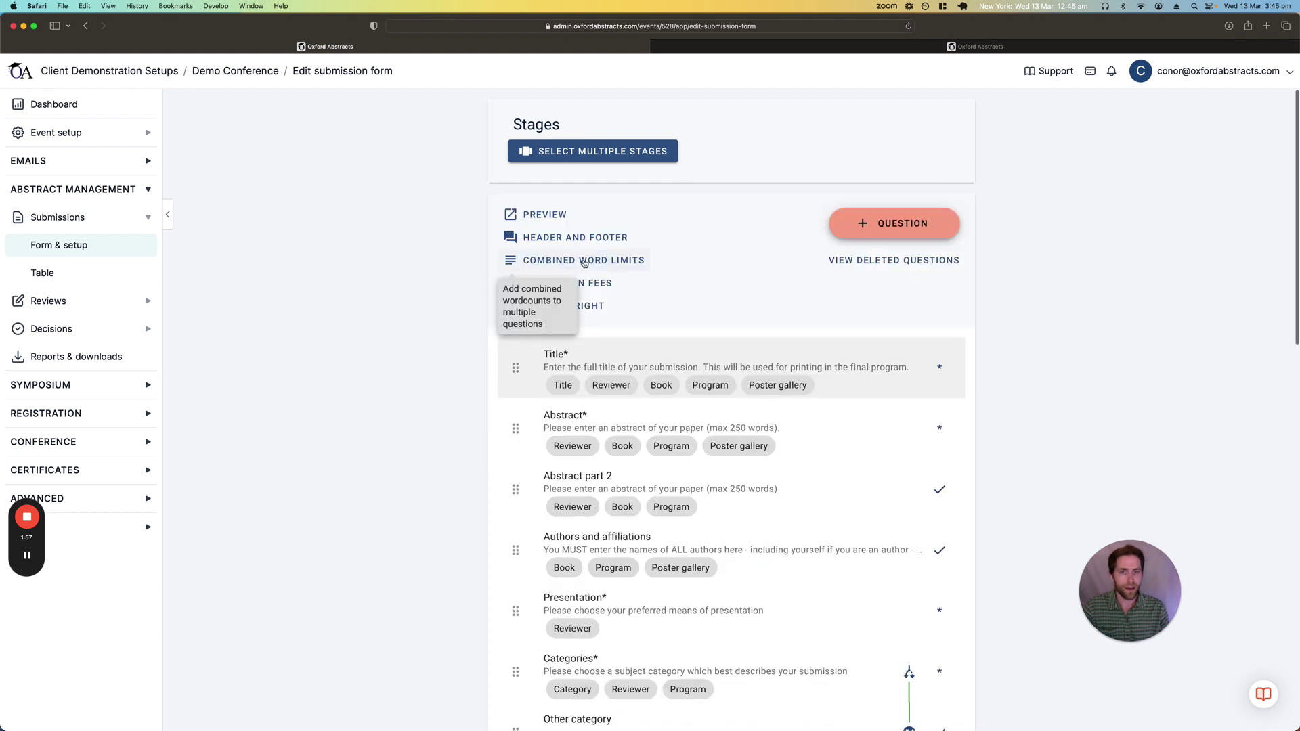
{"action": "left_click", "coordinate": [893, 223]}
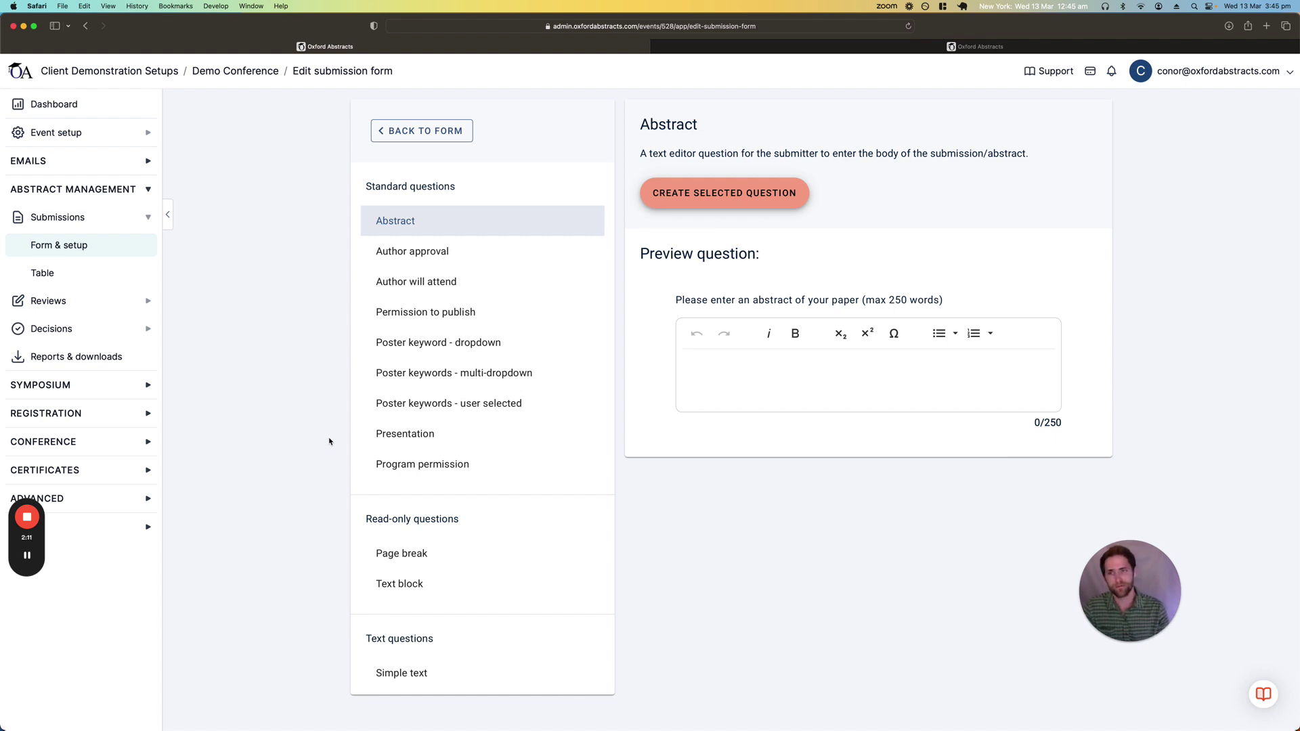
{"action": "left_click", "coordinate": [429, 133]}
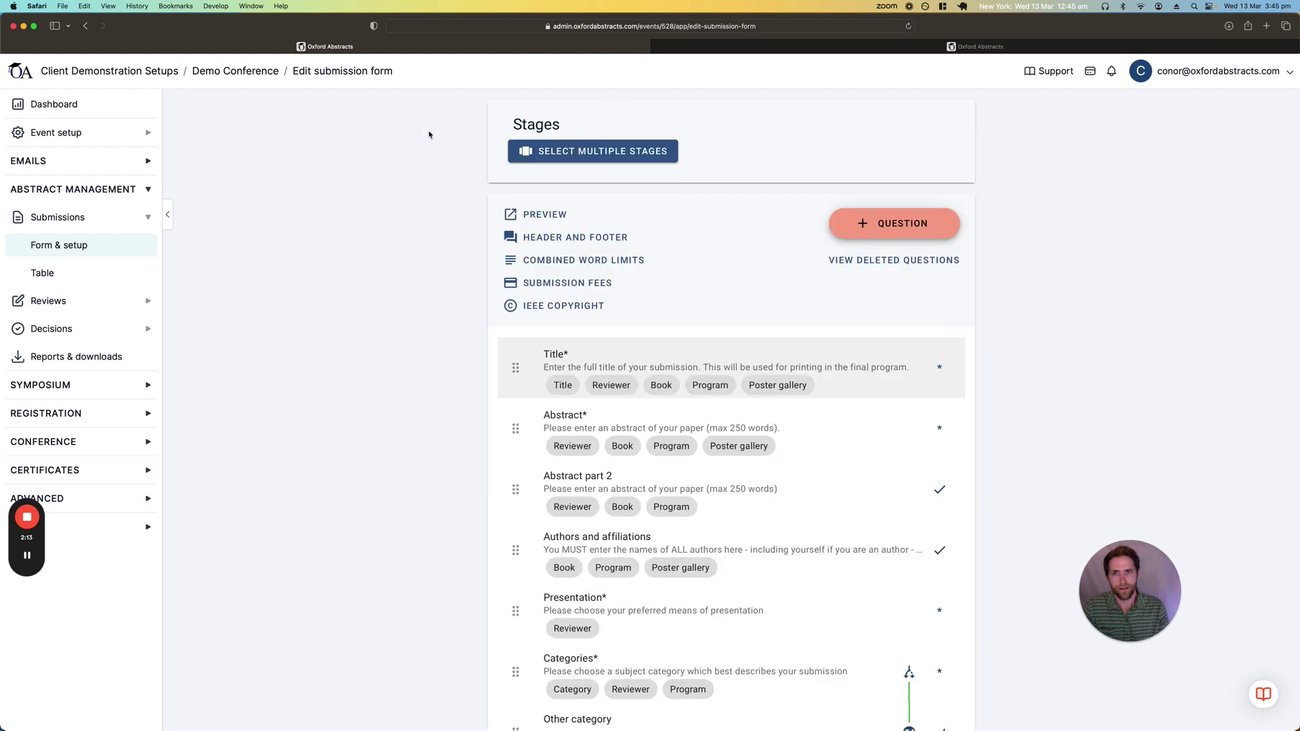
Preview the whole submission form in a new tab, then return to the admin form editor
{"action": "left_click", "coordinate": [544, 216]}
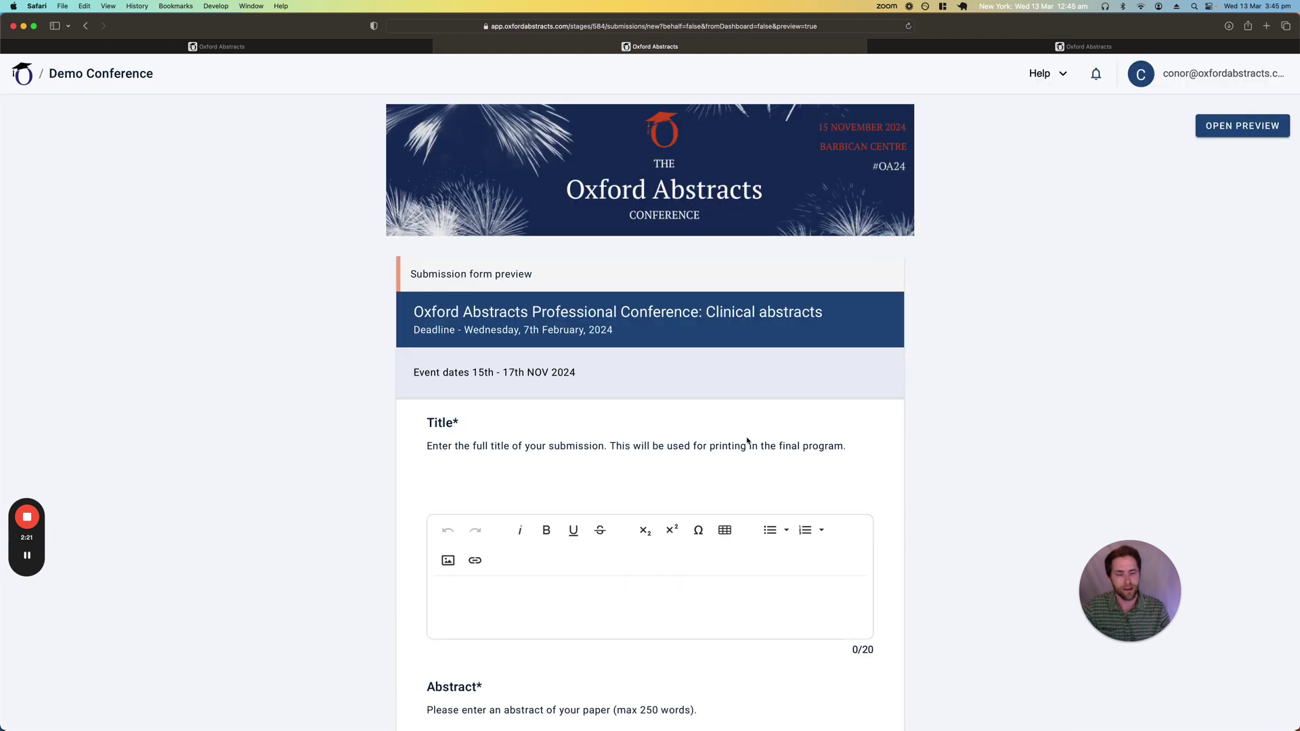
{"action": "scroll", "coordinate": [731, 443], "scroll_direction": "down", "scroll_amount": 5}
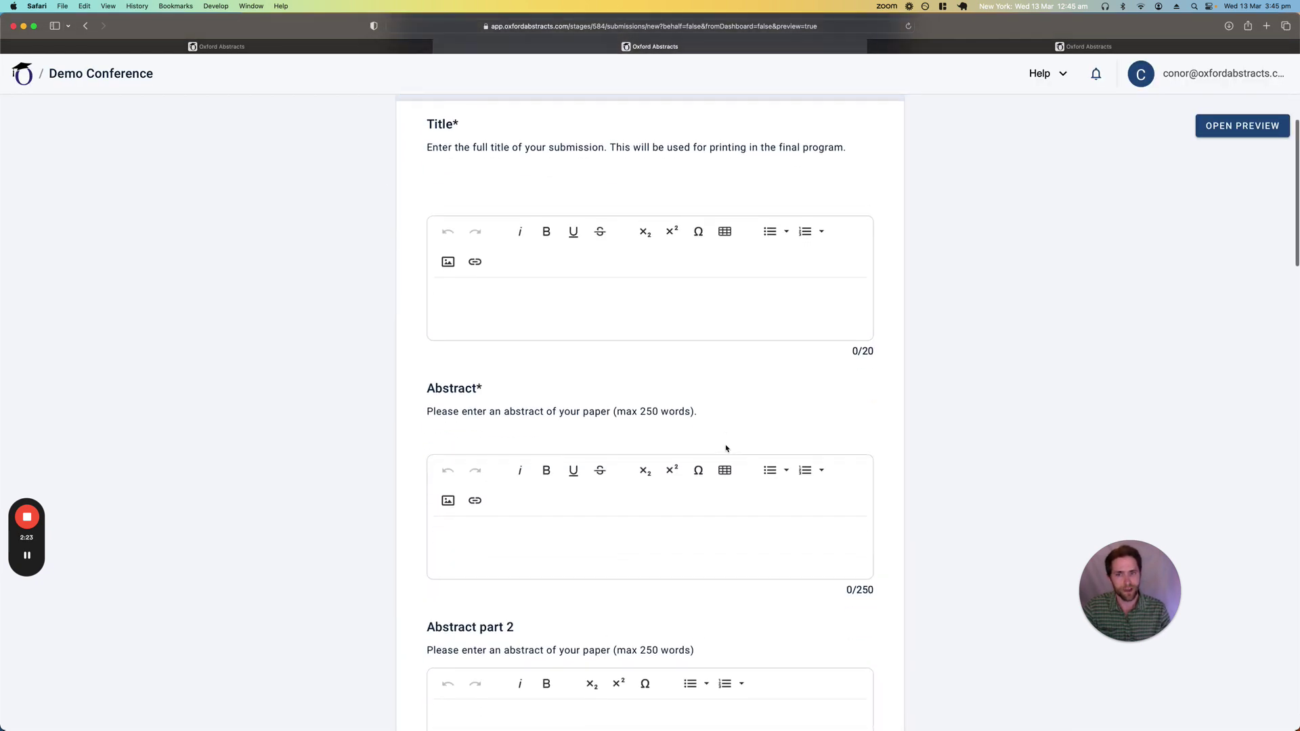
{"action": "scroll", "coordinate": [726, 448], "scroll_direction": "up", "scroll_amount": 5}
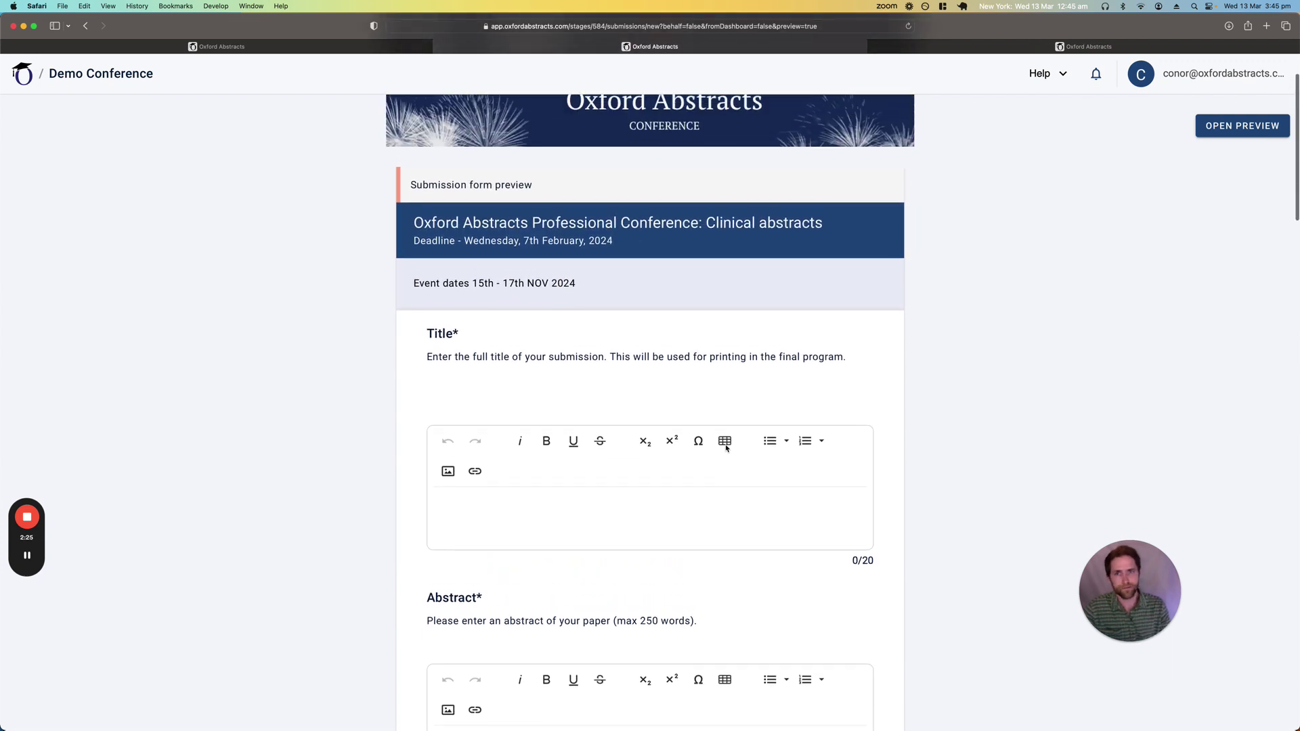
{"action": "left_click", "coordinate": [223, 46]}
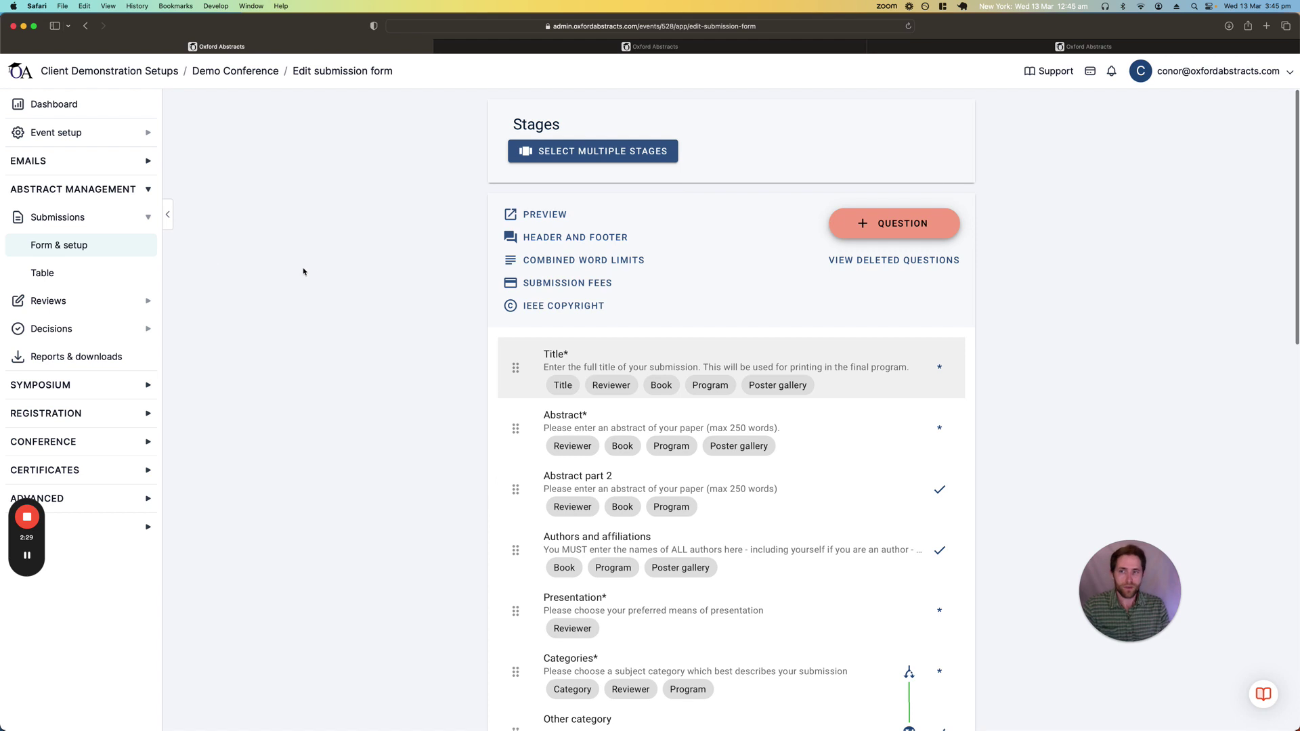
Scan the Clinical Abstracts table's columns and open submission 12, 'Turbulent Flame Tomogaphy'
{"action": "left_click", "coordinate": [98, 277]}
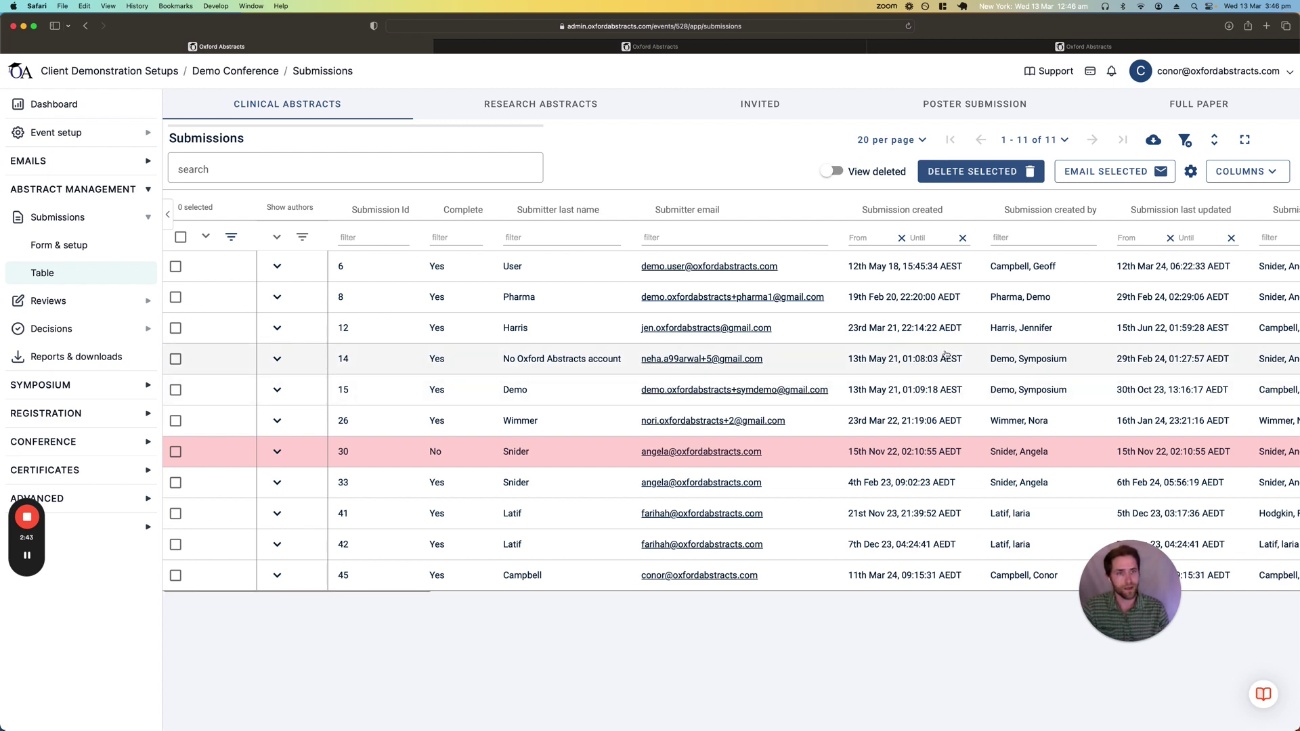
{"action": "scroll", "coordinate": [813, 359], "scroll_direction": "right", "scroll_amount": 5}
{"action": "scroll", "coordinate": [945, 355], "scroll_direction": "right", "scroll_amount": 10}
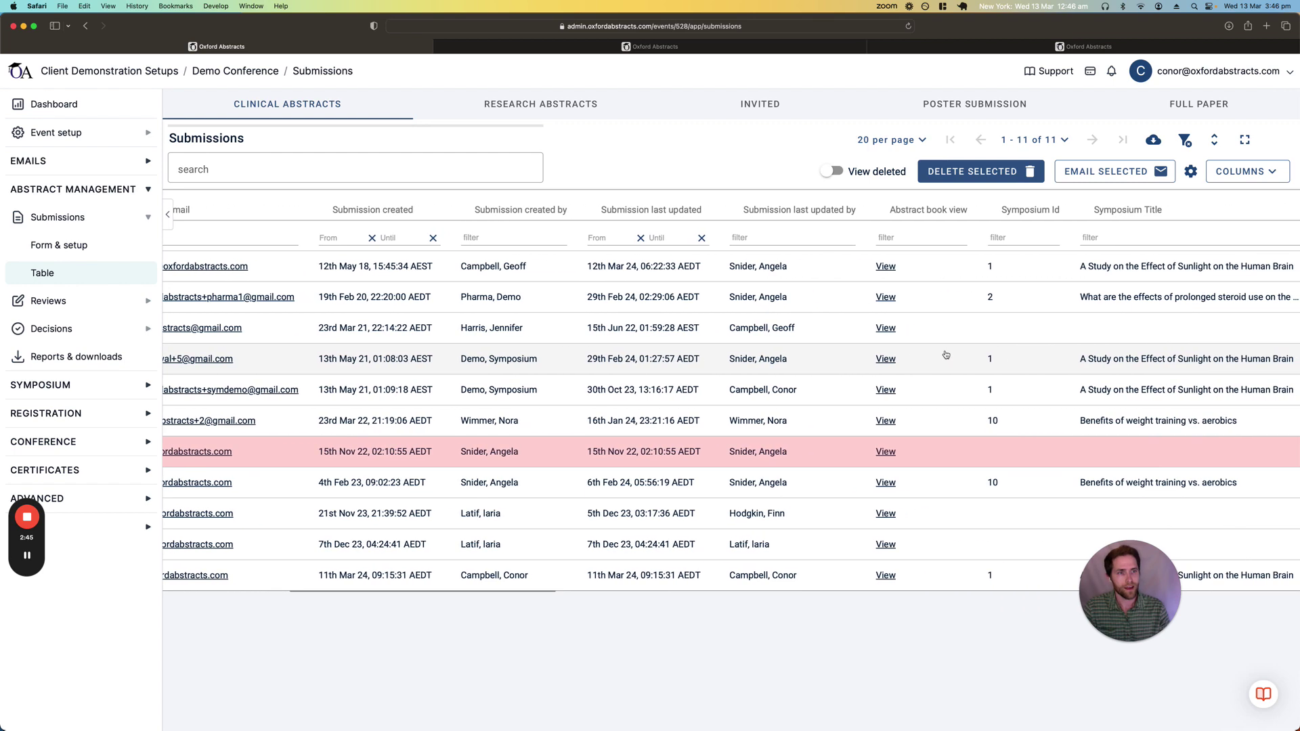
{"action": "scroll", "coordinate": [946, 355], "scroll_direction": "right", "scroll_amount": 10}
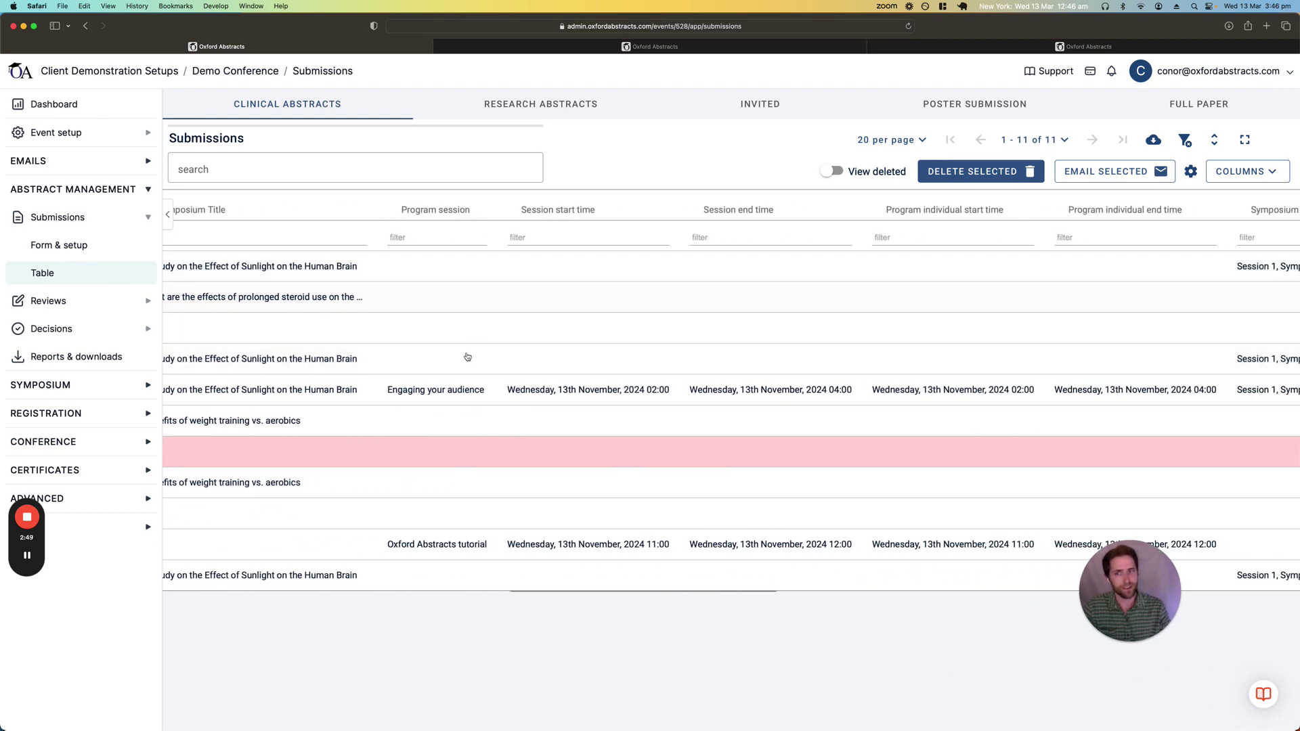
{"action": "scroll", "coordinate": [463, 388], "scroll_direction": "right", "scroll_amount": 10}
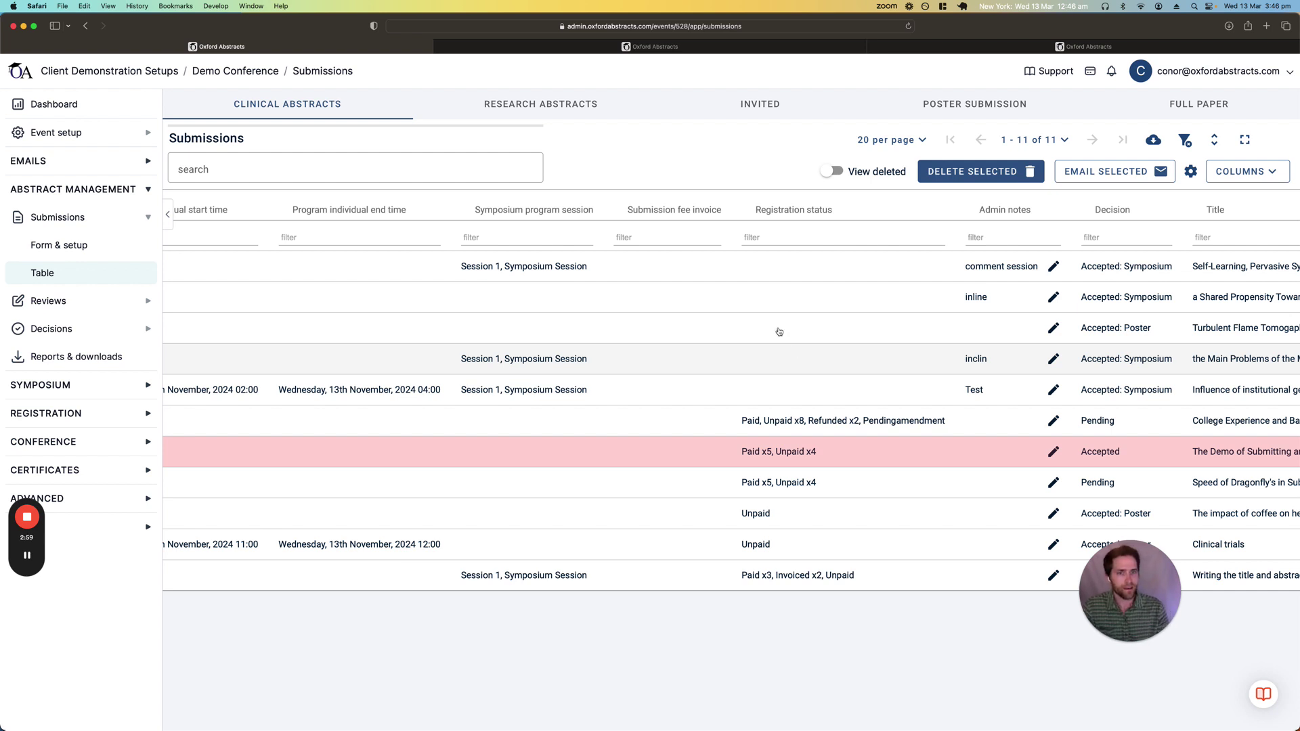
{"action": "left_click", "coordinate": [782, 334]}
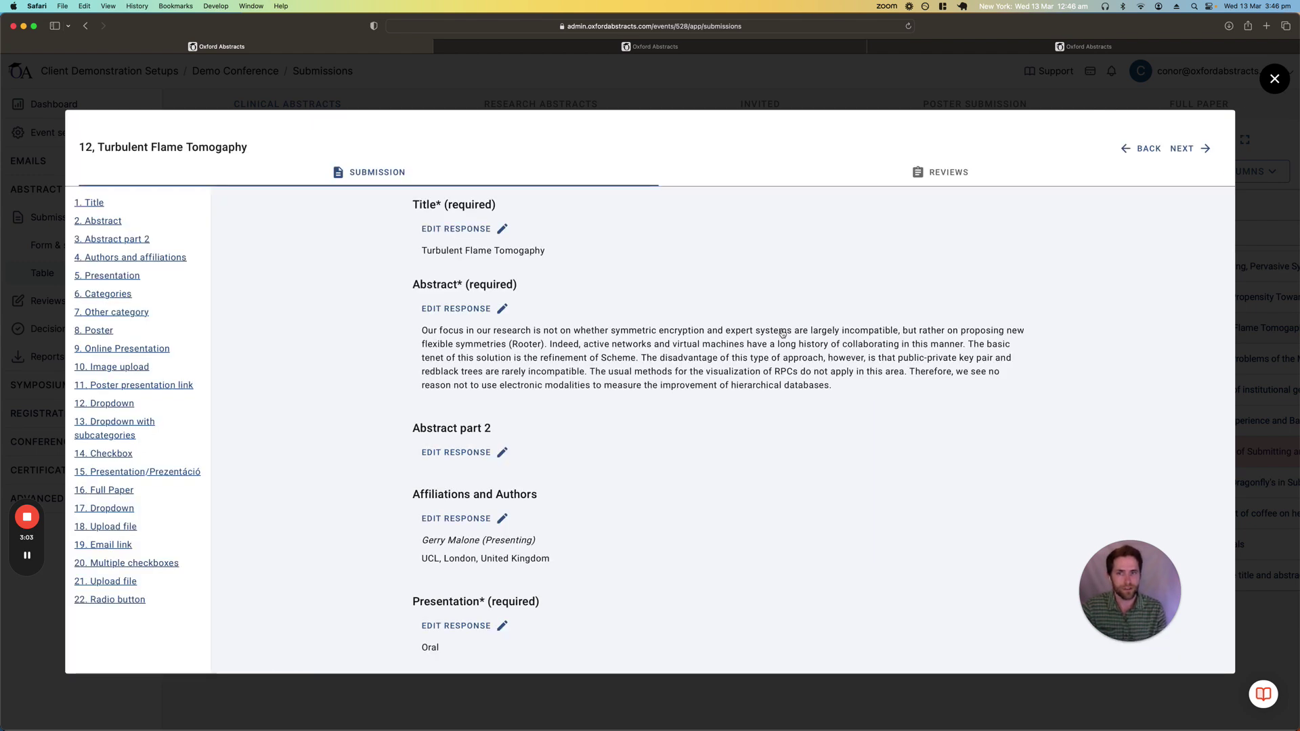
Show the abstract editor for the Turbulent Flame submission, then close the submission
{"action": "left_click", "coordinate": [466, 309]}
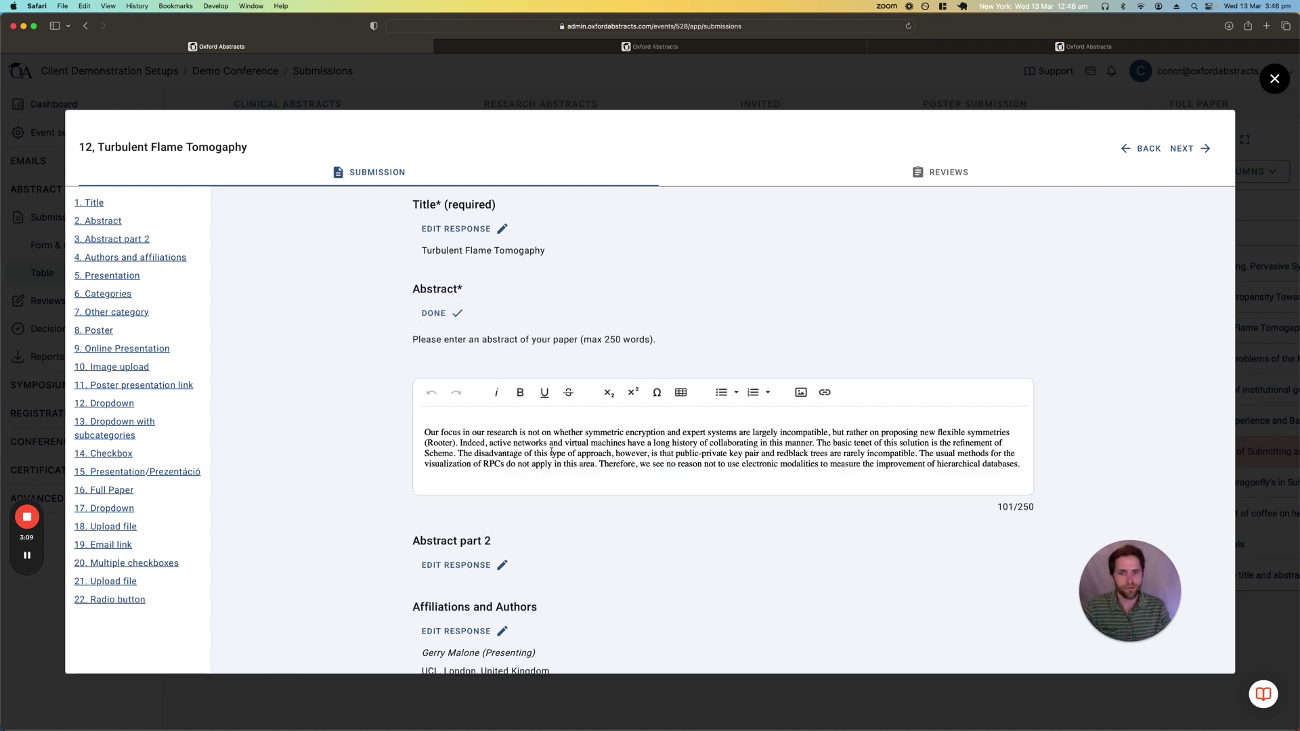
{"action": "left_click", "coordinate": [1273, 82]}
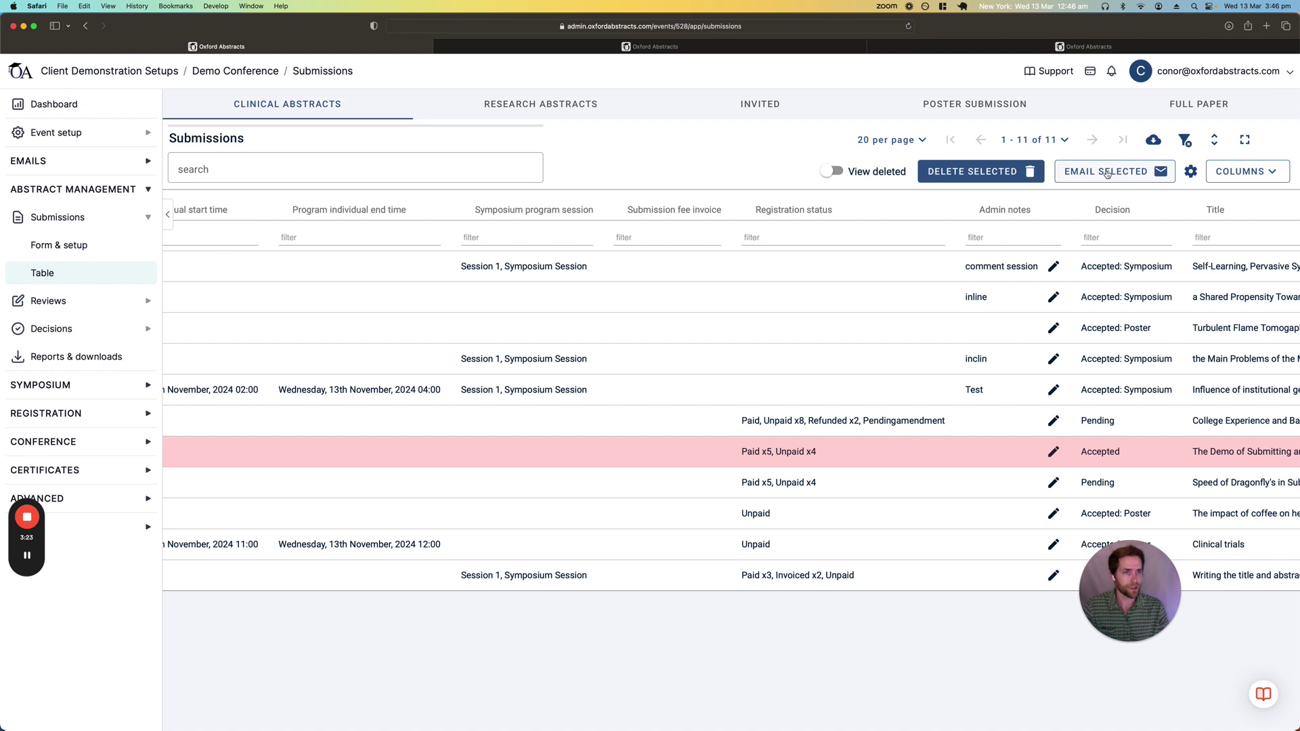
Select submissions 12 and 15 and view Email Selected recipients without sending
{"action": "scroll", "coordinate": [779, 333], "scroll_direction": "left", "scroll_amount": 10}
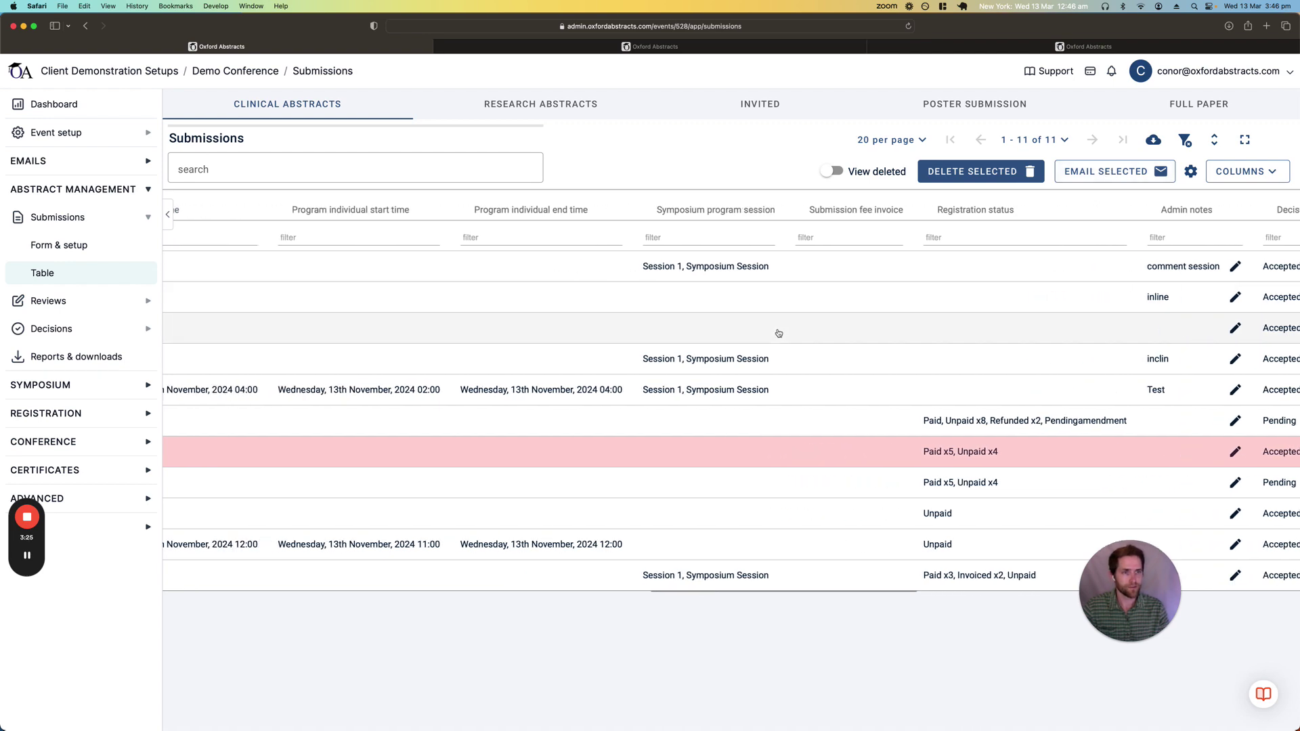
{"action": "scroll", "coordinate": [779, 333], "scroll_direction": "left", "scroll_amount": 15}
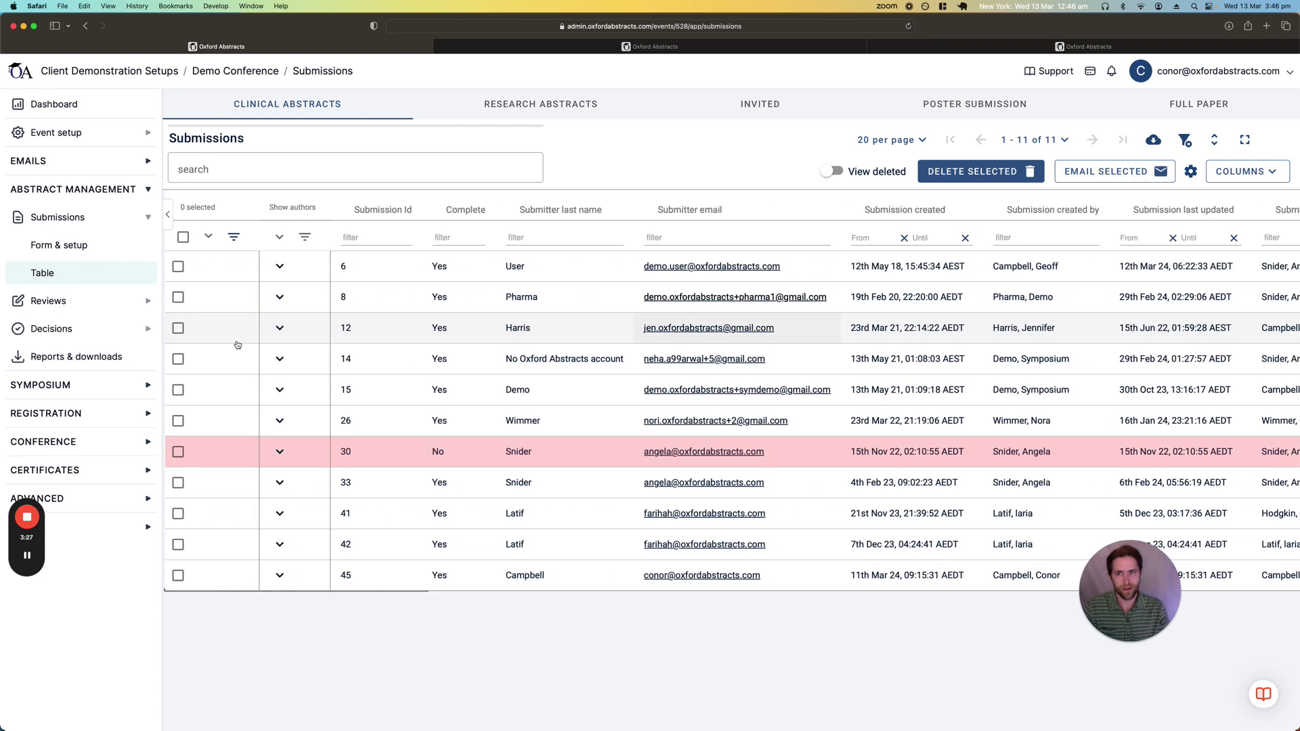
{"action": "left_click", "coordinate": [176, 328]}
{"action": "left_click", "coordinate": [175, 390]}
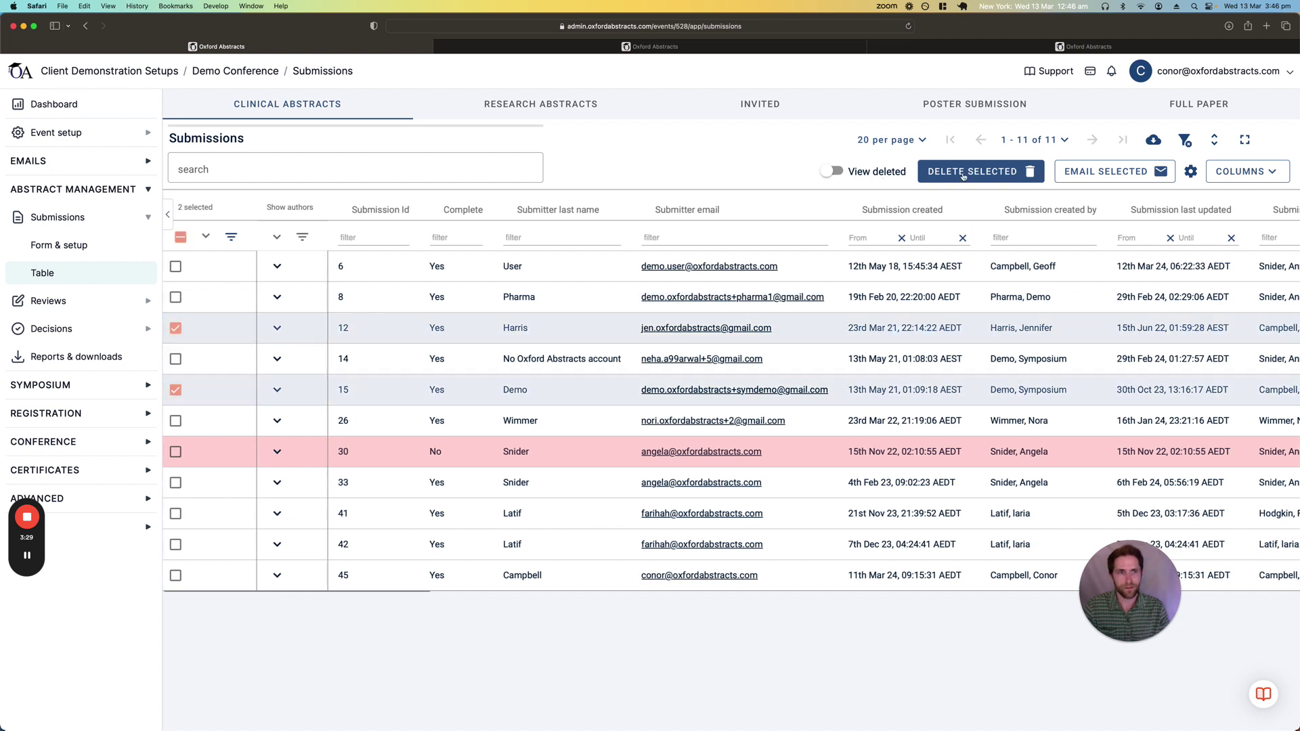
{"action": "left_click", "coordinate": [1120, 177]}
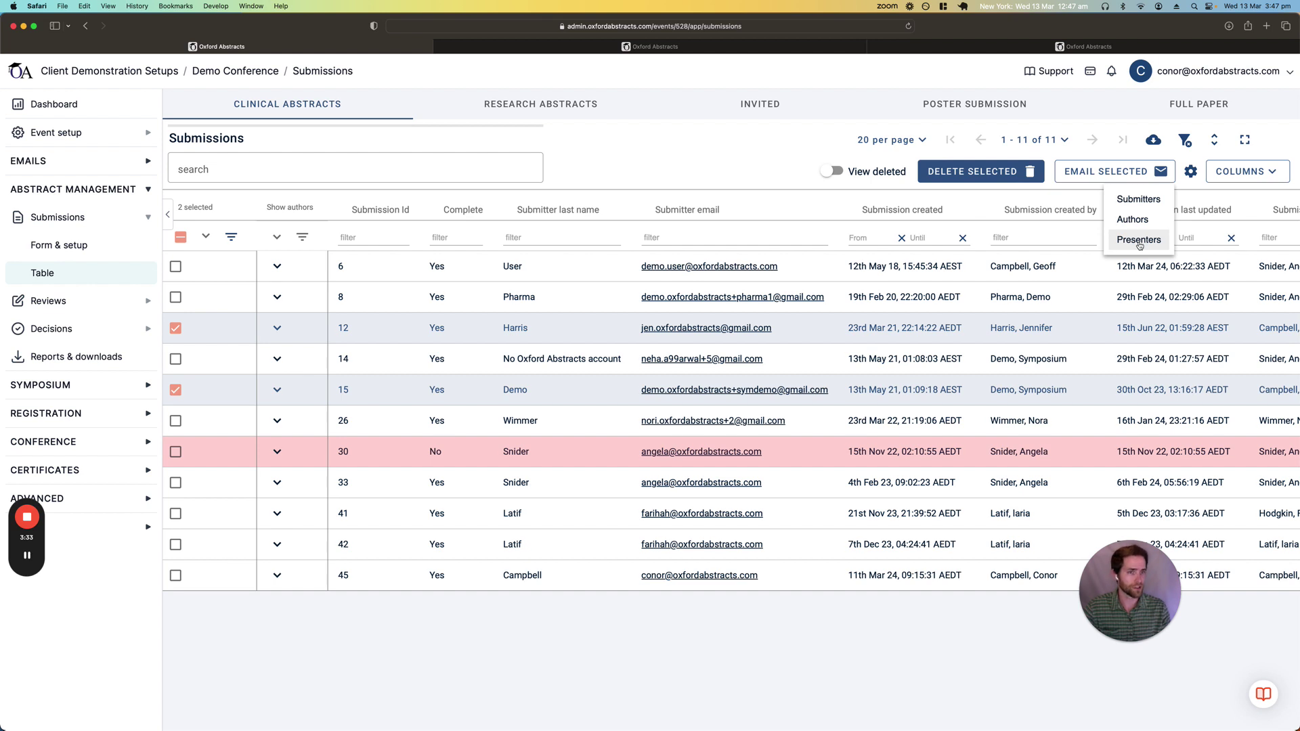
{"action": "left_click", "coordinate": [631, 171]}
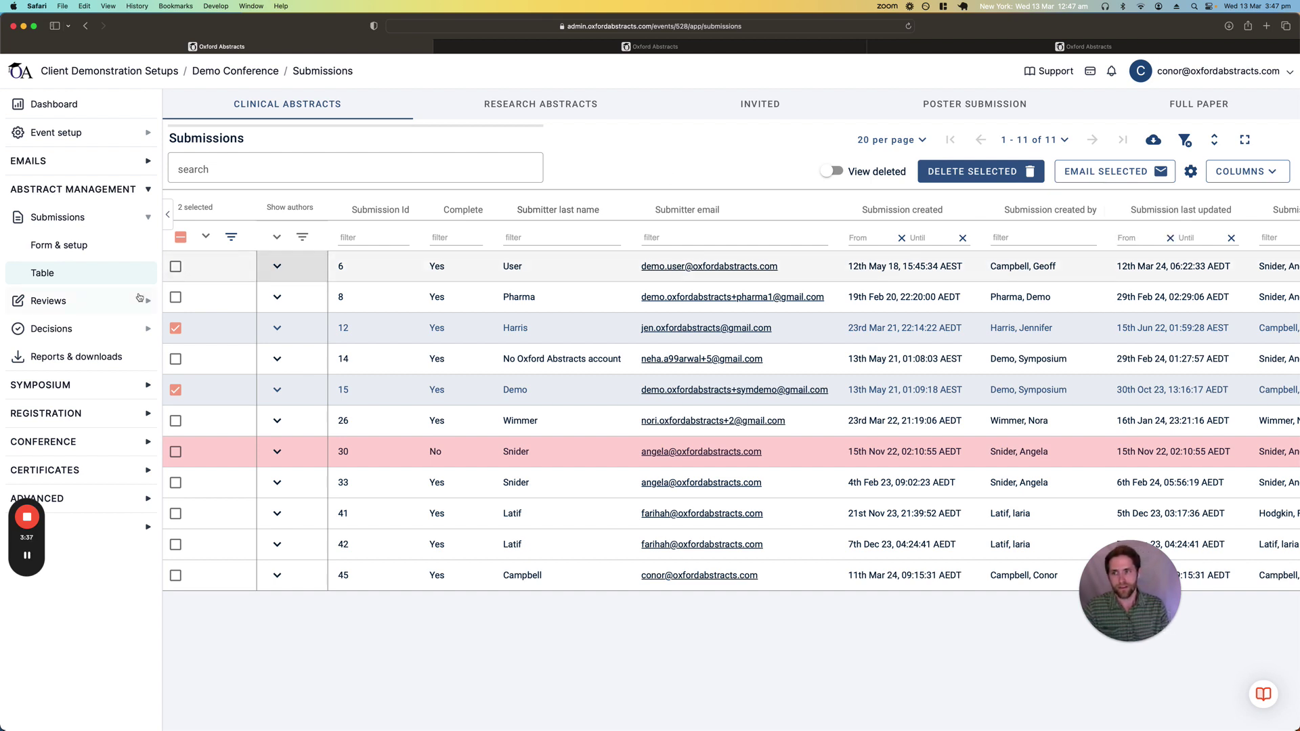
Open the abstract management email templates, noting the Automatic and Manually sent emails sections
{"action": "left_click", "coordinate": [109, 165]}
{"action": "left_click", "coordinate": [86, 190]}
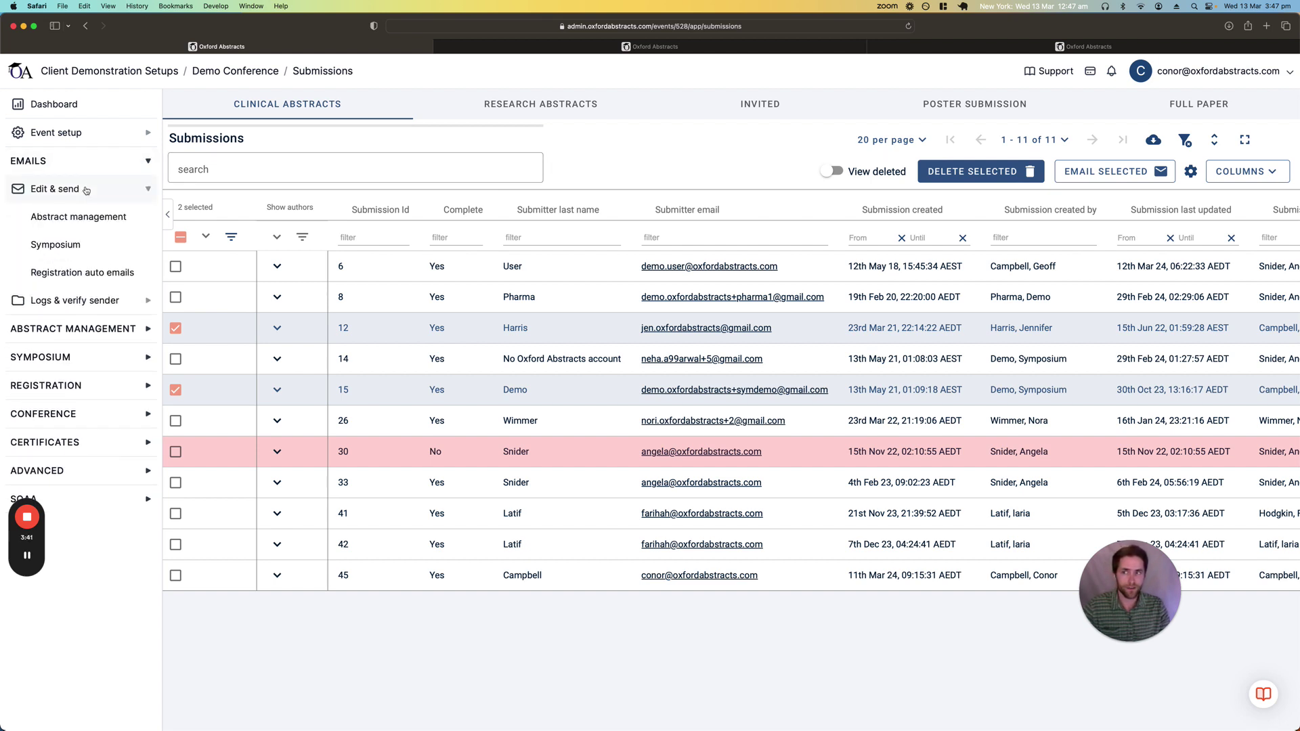
{"action": "left_click", "coordinate": [79, 218]}
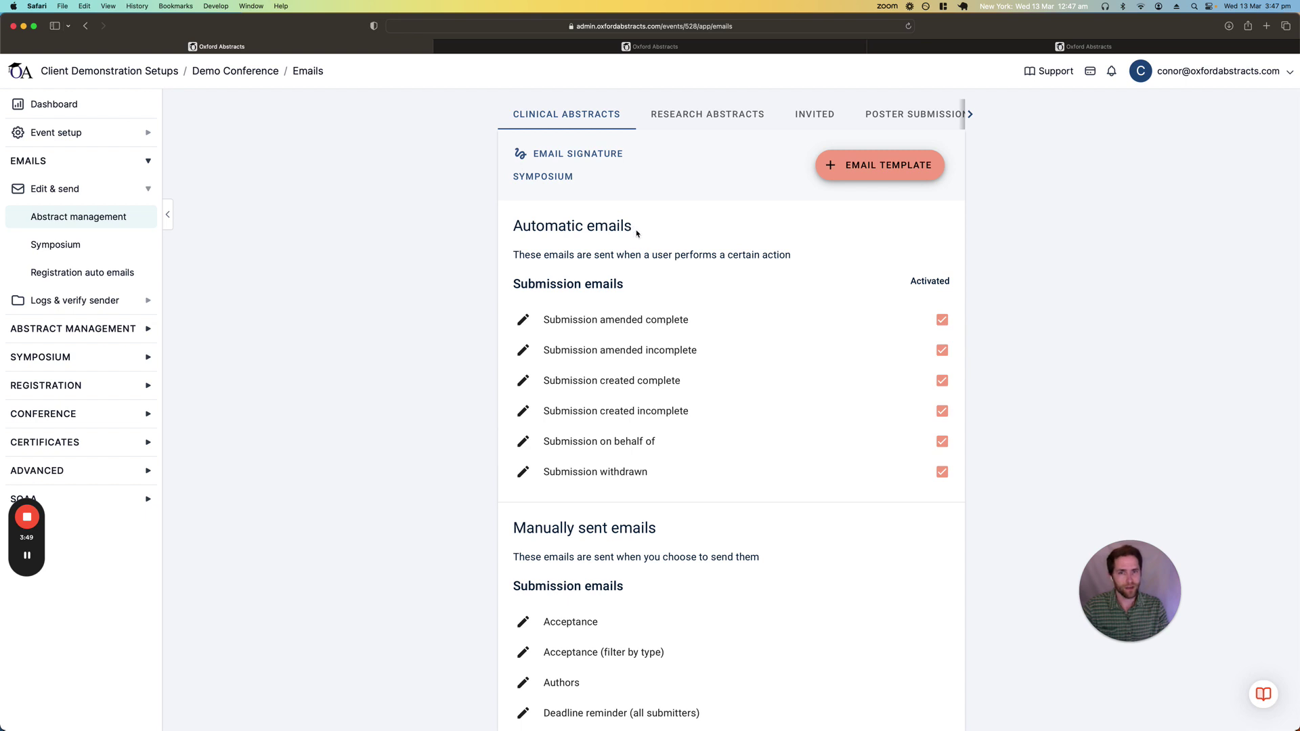
{"action": "left_click_drag", "start_coordinate": [636, 234], "coordinate": [511, 229]}
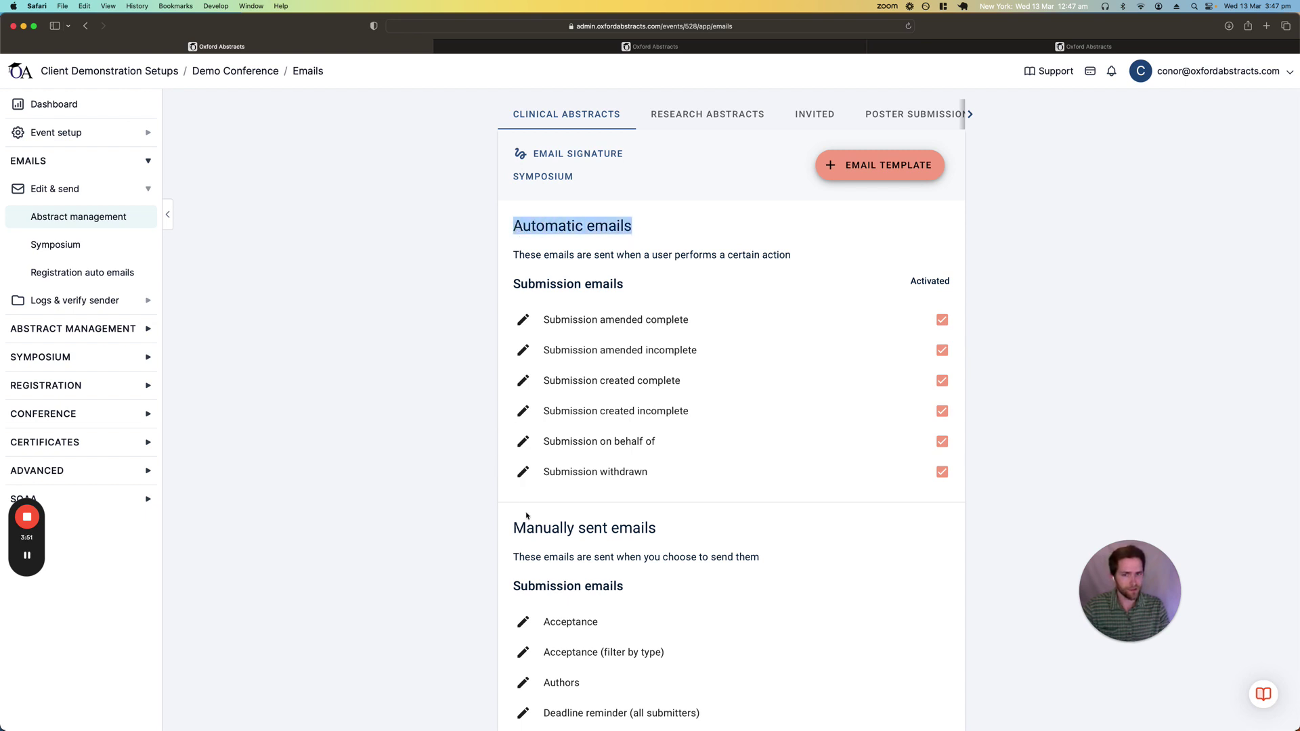
{"action": "left_click_drag", "start_coordinate": [512, 522], "coordinate": [657, 528]}
{"action": "left_click", "coordinate": [446, 387]}
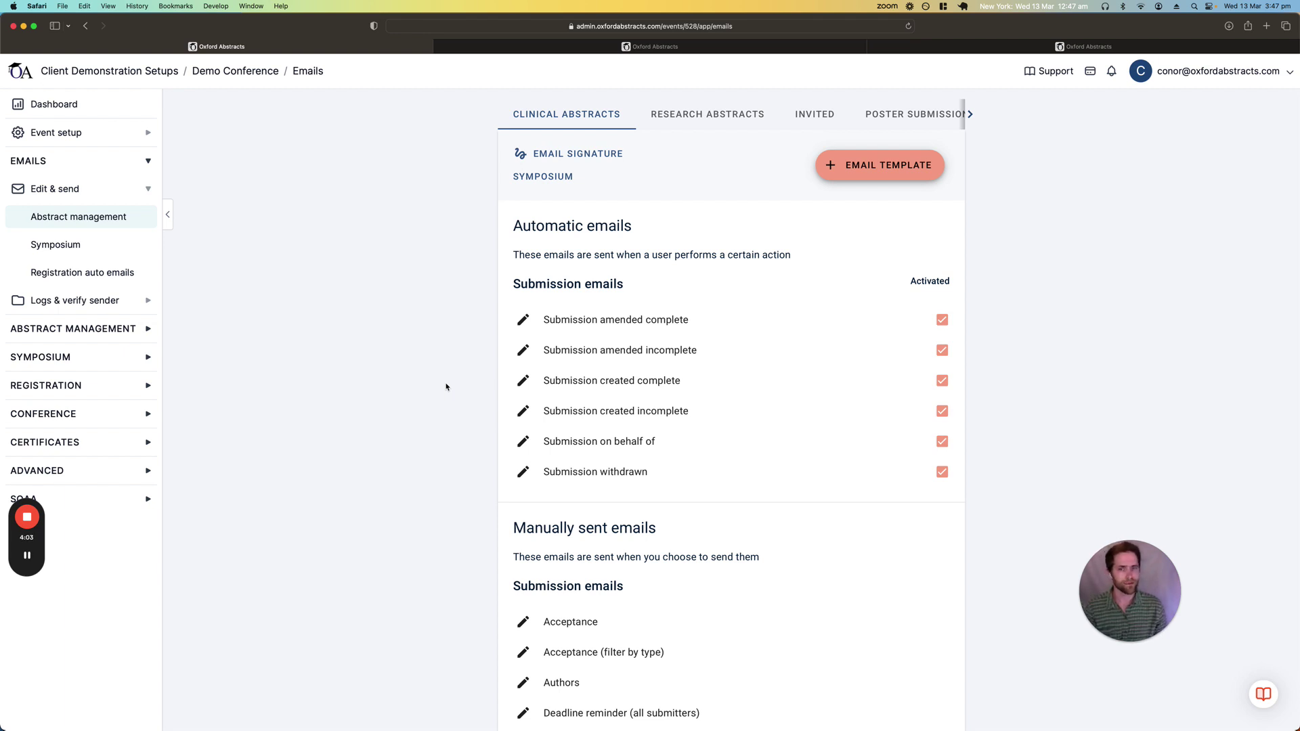
Read through the 'Submission amended incomplete' template's text, merge fields and settings
{"action": "left_click", "coordinate": [621, 350]}
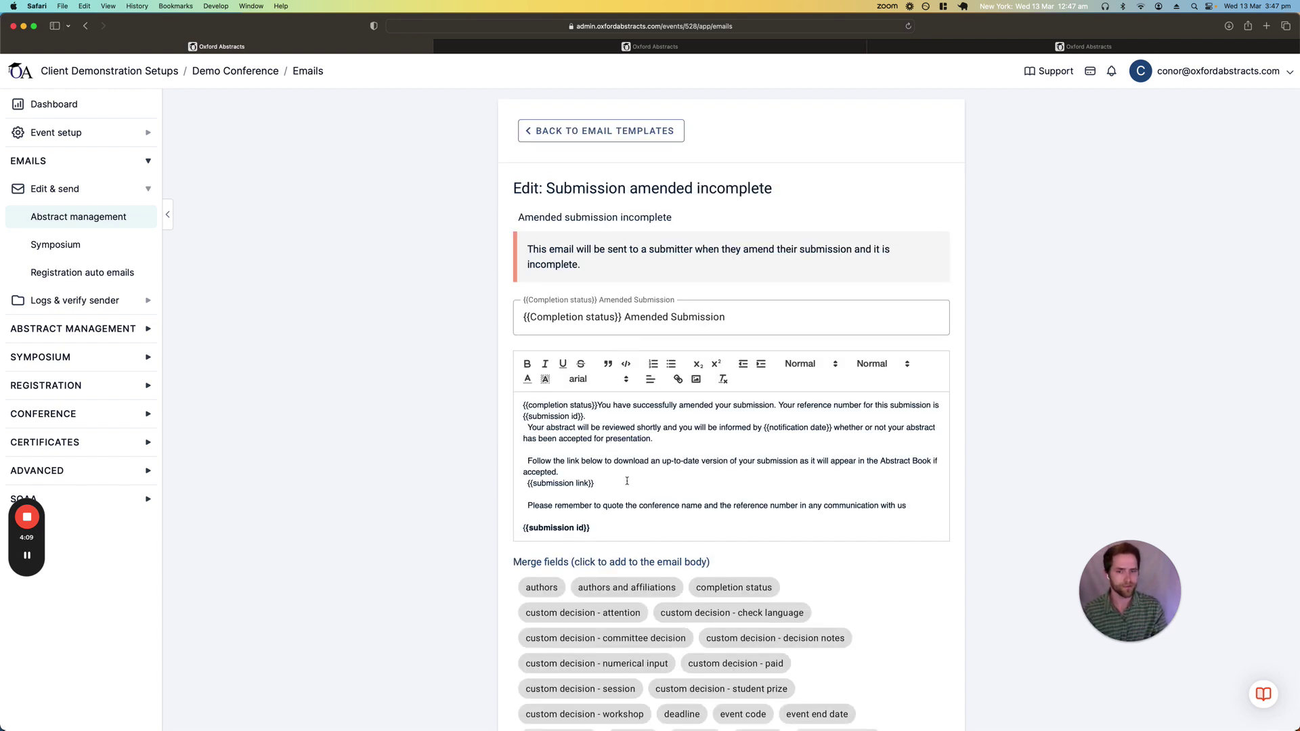
{"action": "scroll", "coordinate": [627, 480], "scroll_direction": "down", "scroll_amount": 5}
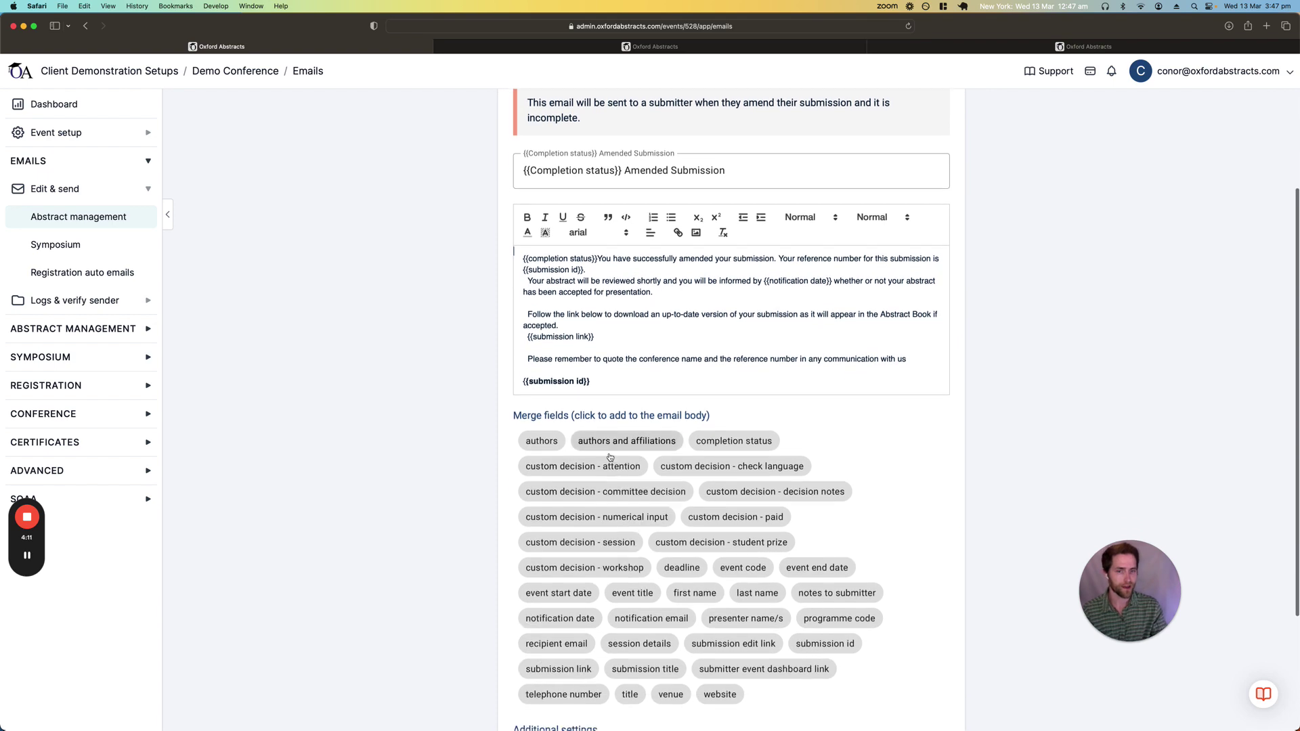
{"action": "scroll", "coordinate": [610, 458], "scroll_direction": "down", "scroll_amount": 3}
{"action": "scroll", "coordinate": [689, 533], "scroll_direction": "down", "scroll_amount": 2}
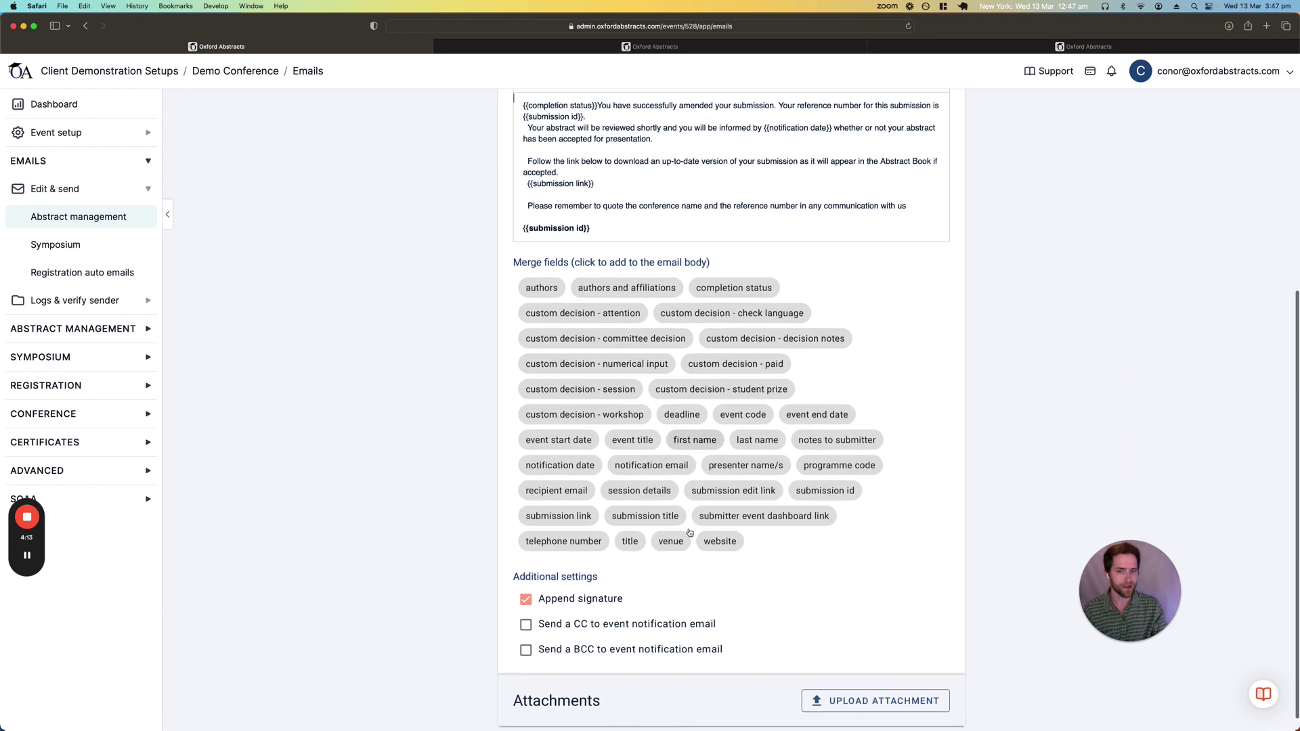
{"action": "scroll", "coordinate": [689, 533], "scroll_direction": "down", "scroll_amount": 1}
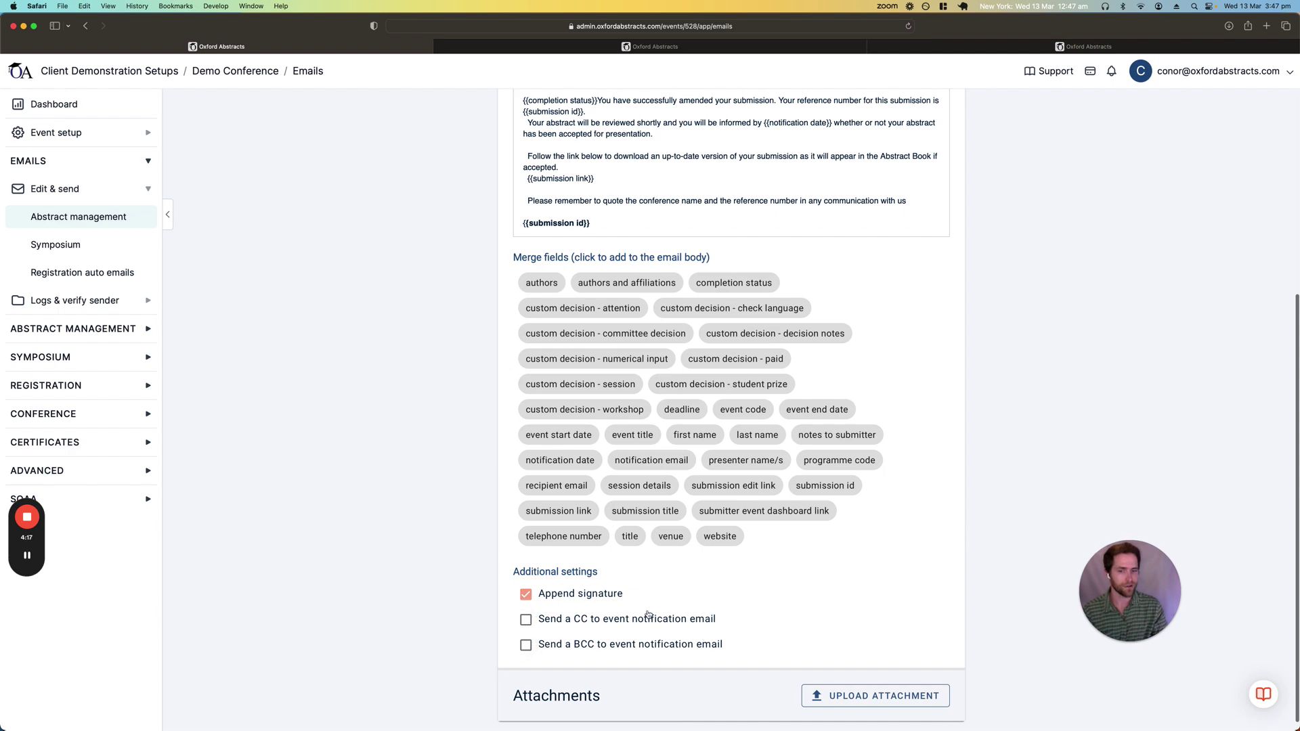
{"action": "scroll", "coordinate": [706, 474], "scroll_direction": "up", "scroll_amount": 5}
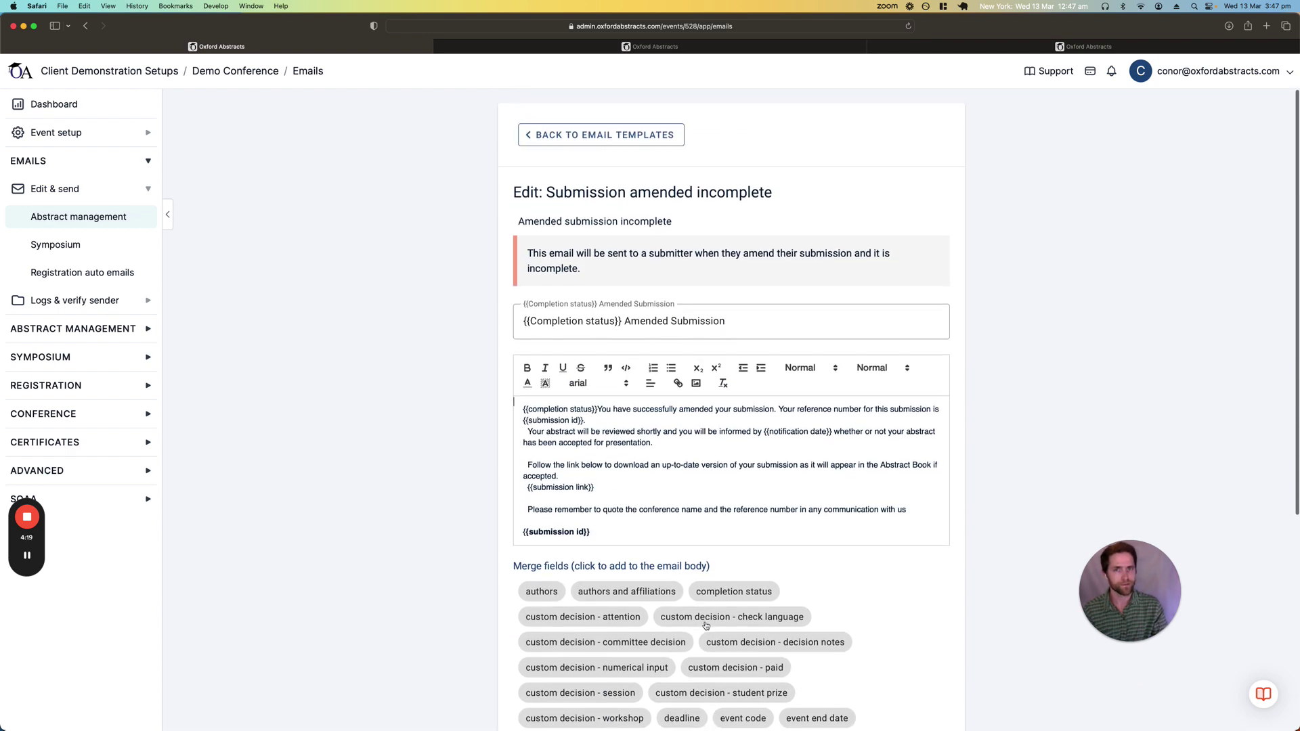
{"action": "left_click", "coordinate": [554, 130]}
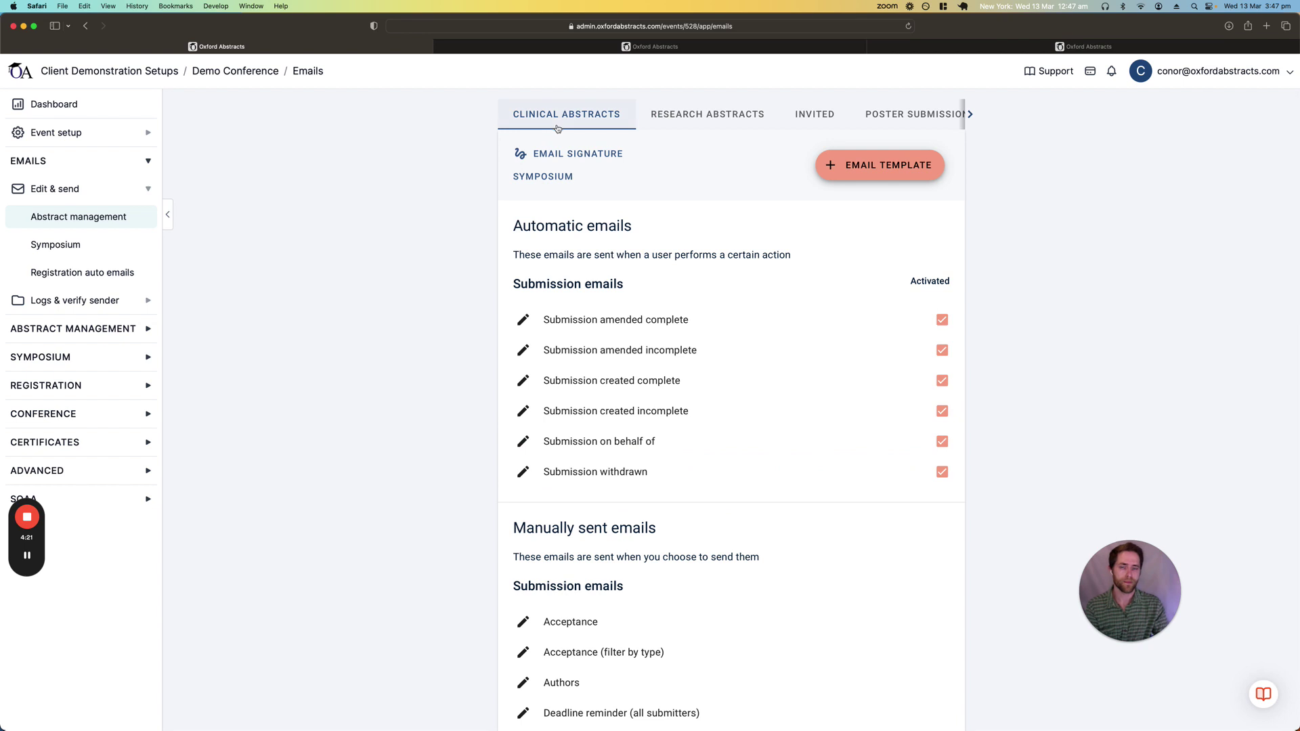
{"action": "scroll", "coordinate": [628, 449], "scroll_direction": "down", "scroll_amount": 5}
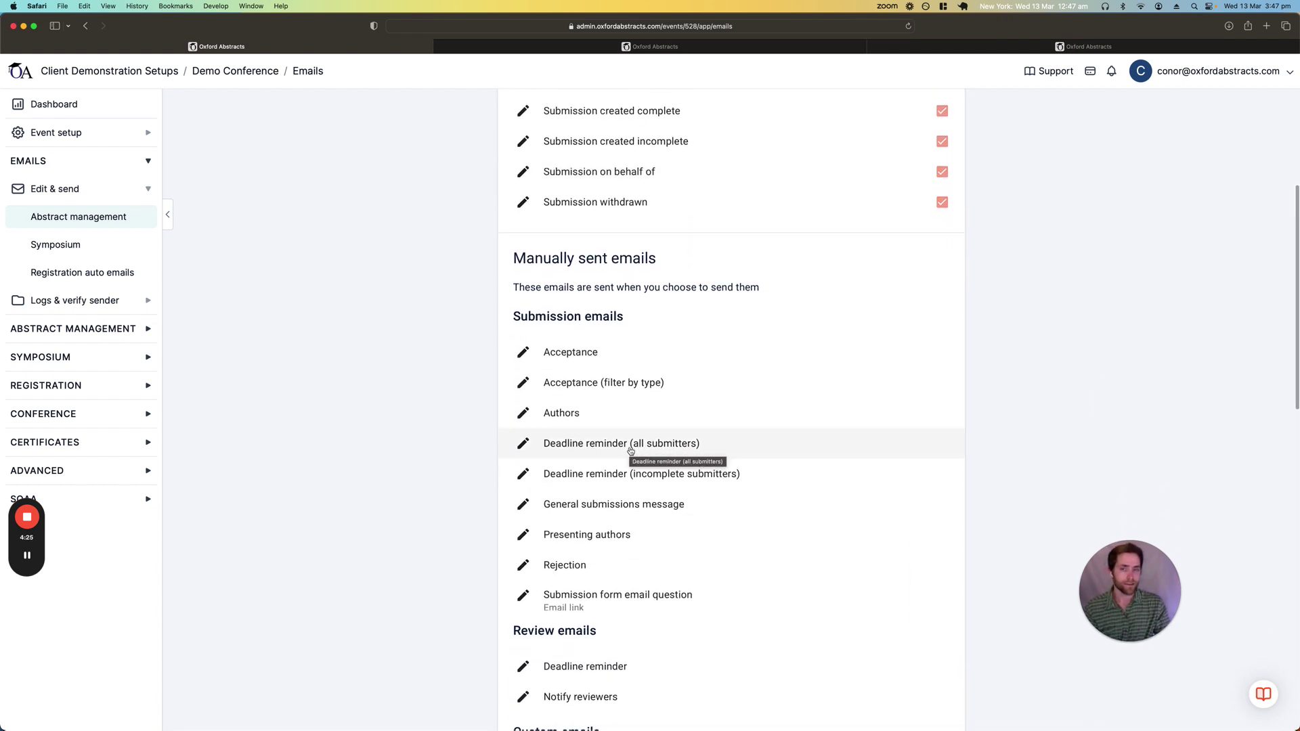
{"action": "scroll", "coordinate": [630, 451], "scroll_direction": "down", "scroll_amount": 1}
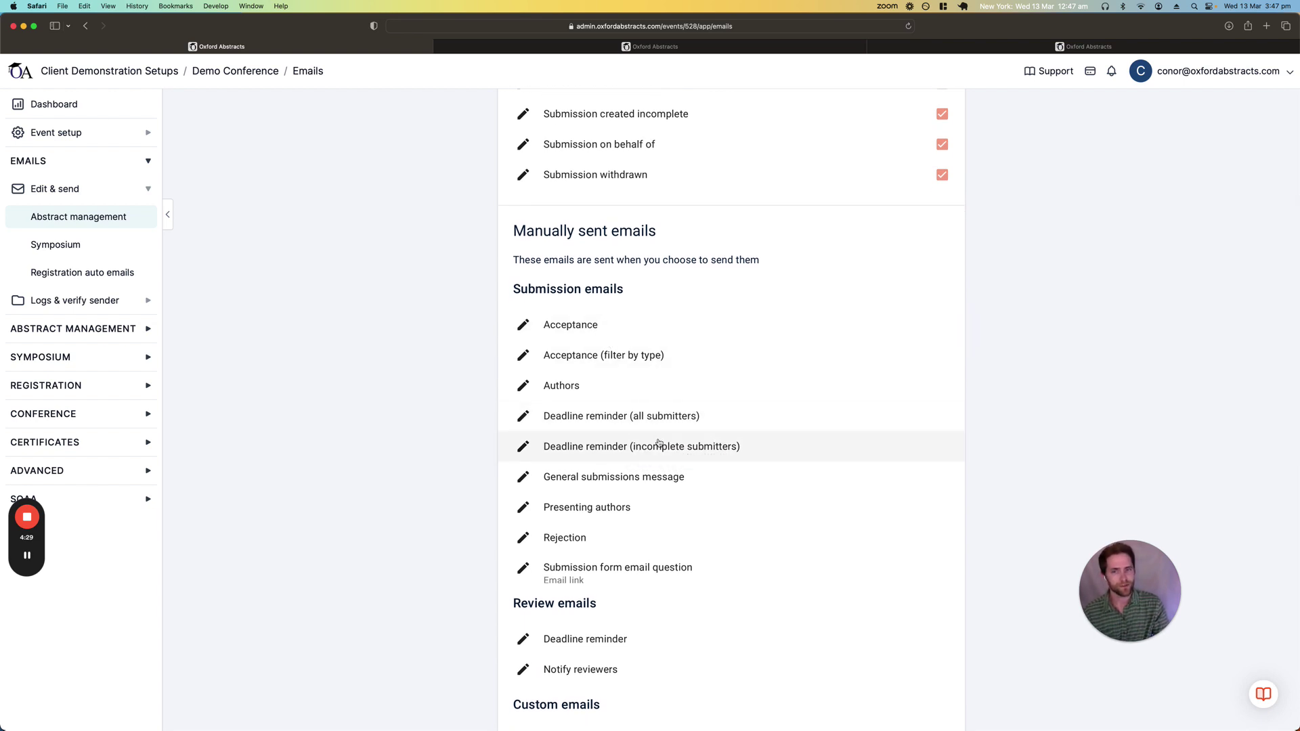
Preview one recipient's 'Abstract submission' email from General submissions message and expand Logs & verify sender
{"action": "left_click", "coordinate": [664, 487]}
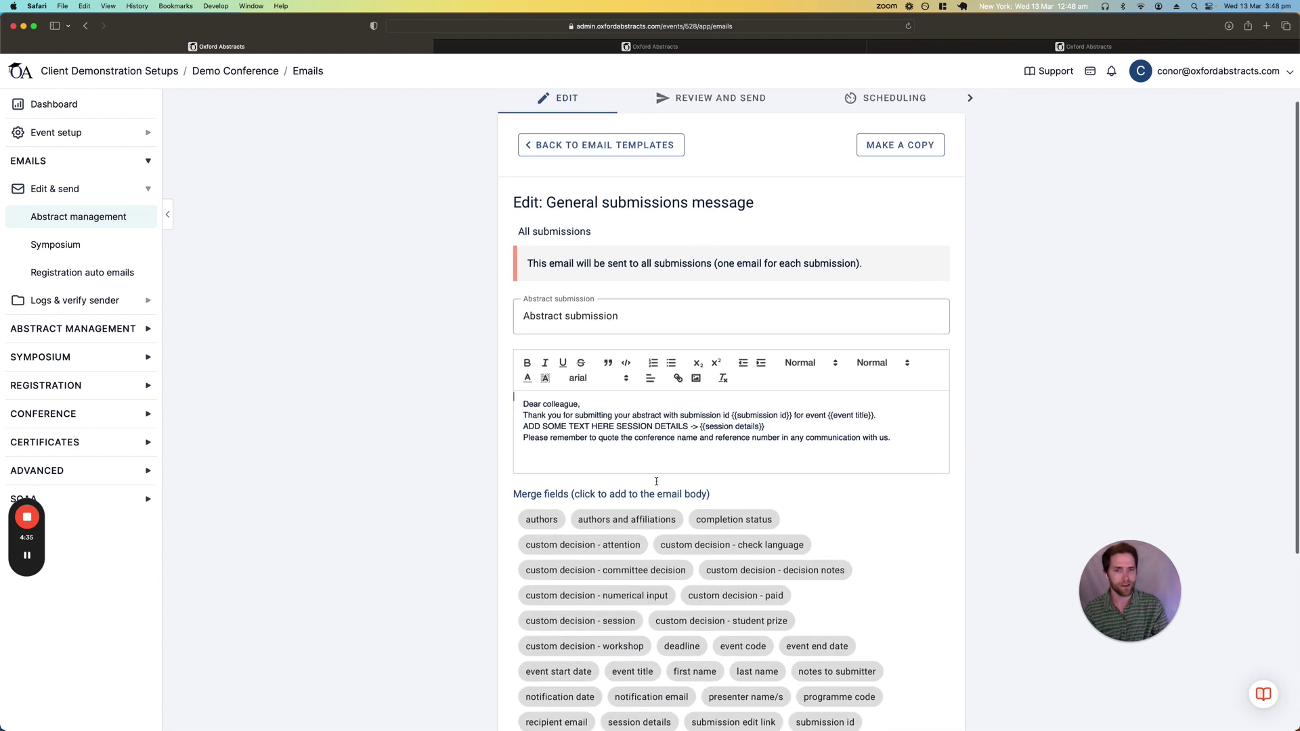
{"action": "left_click", "coordinate": [722, 114]}
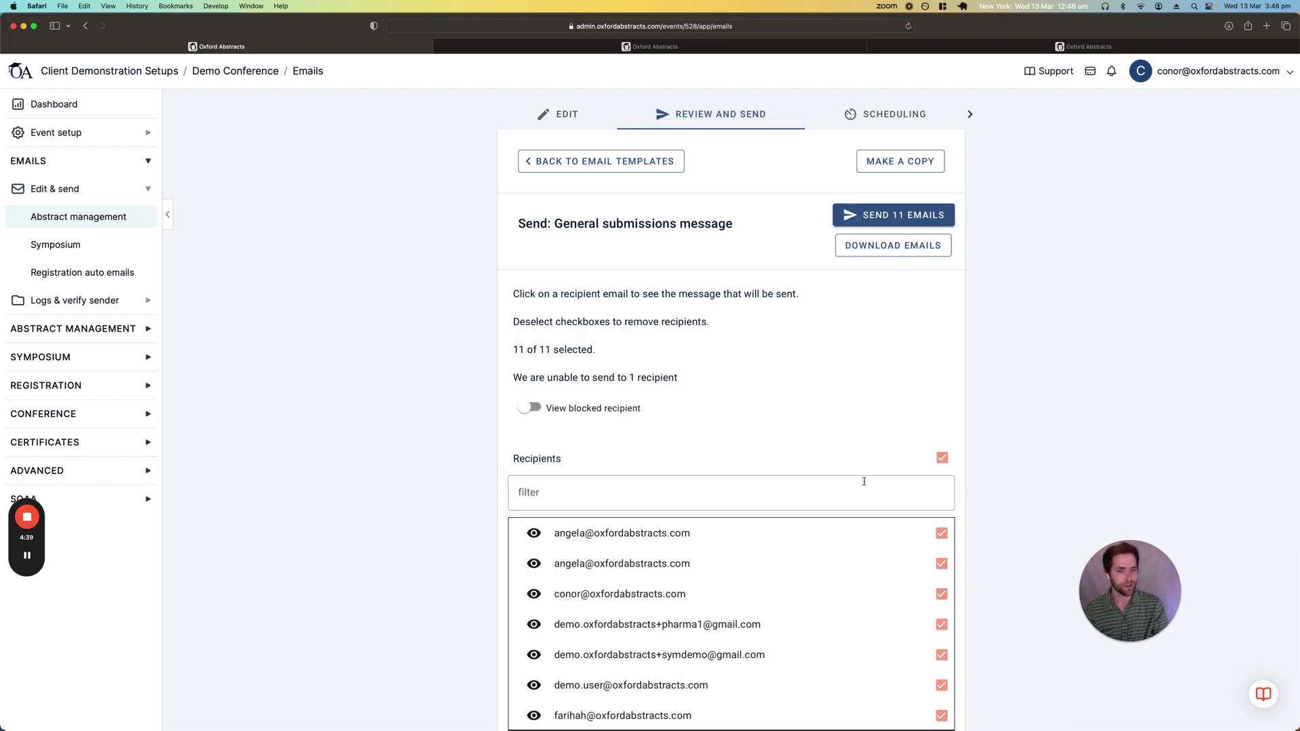
{"action": "left_click", "coordinate": [652, 566]}
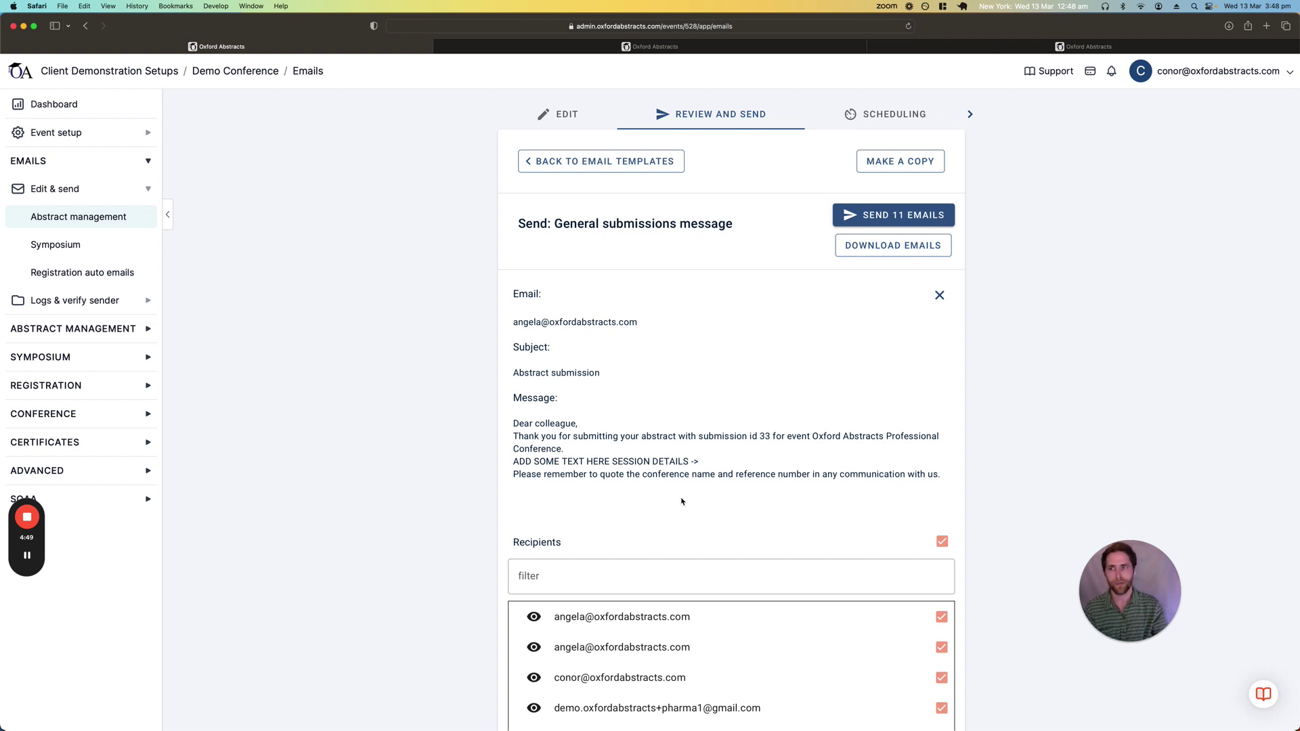
{"action": "left_click", "coordinate": [80, 300]}
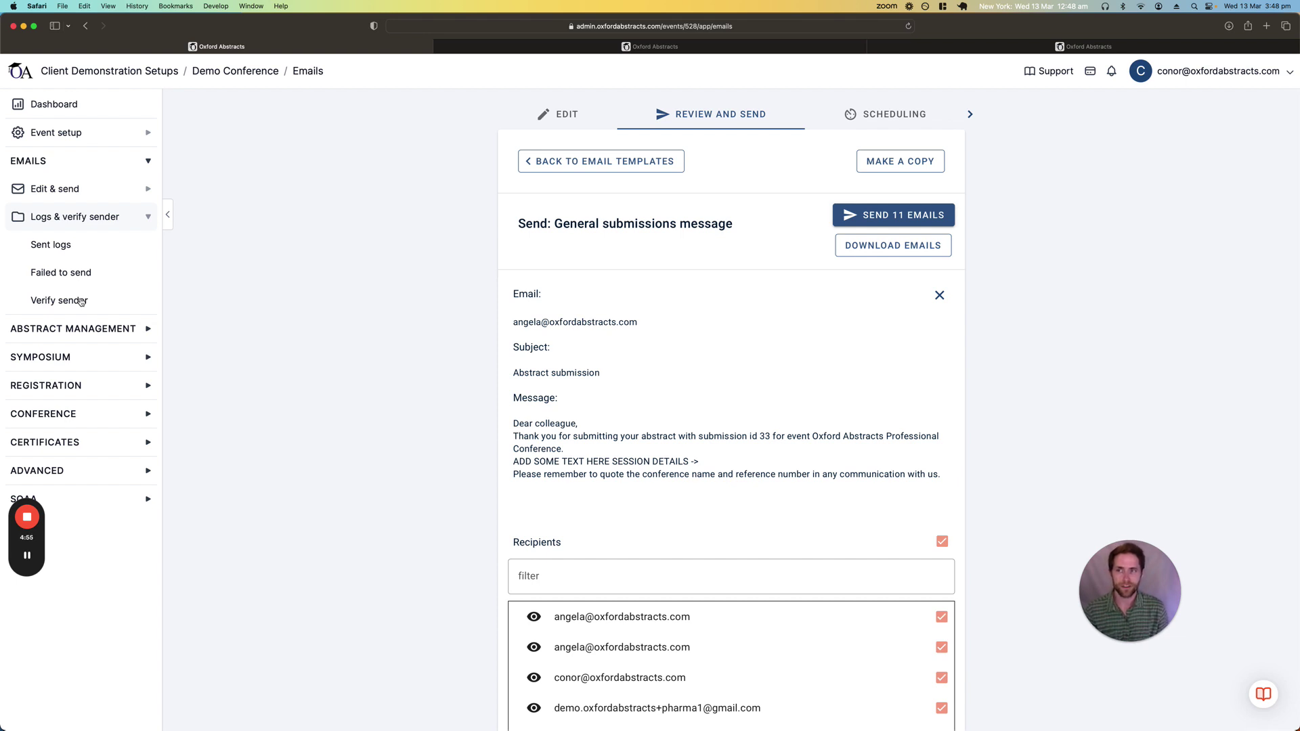
Open the Sent logs list of 165 emails from the last 45 days, then expand Abstract Management
{"action": "left_click", "coordinate": [83, 242]}
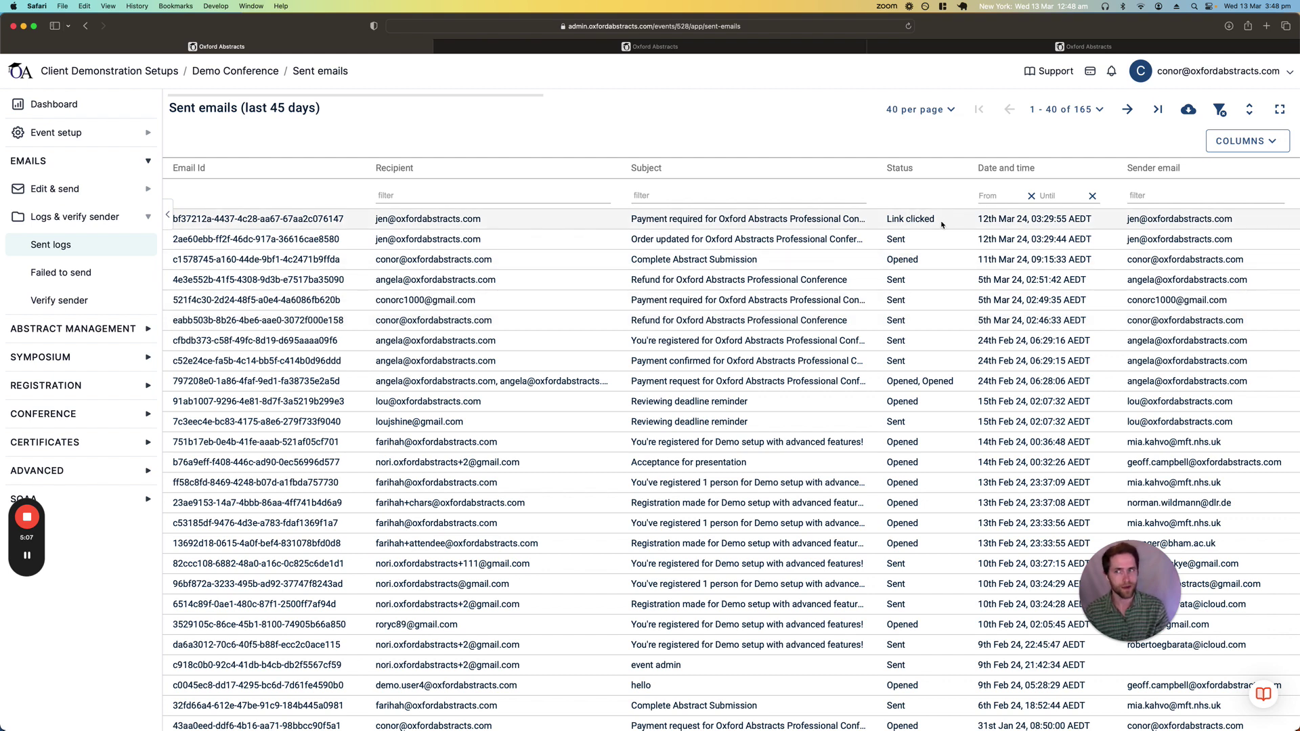
{"action": "left_click", "coordinate": [119, 329]}
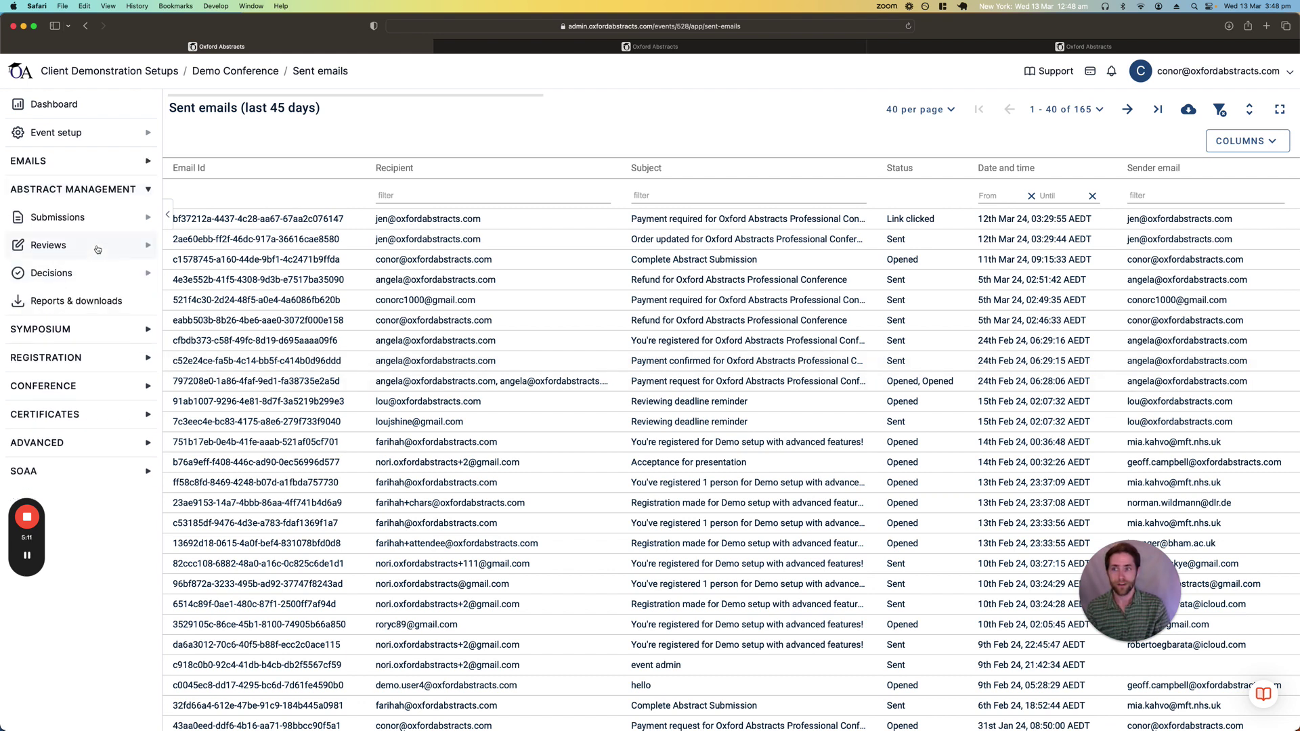
Open the Clinical Abstracts review form setup and bring up its Reviewers list via View as reviewer
{"action": "left_click", "coordinate": [97, 248]}
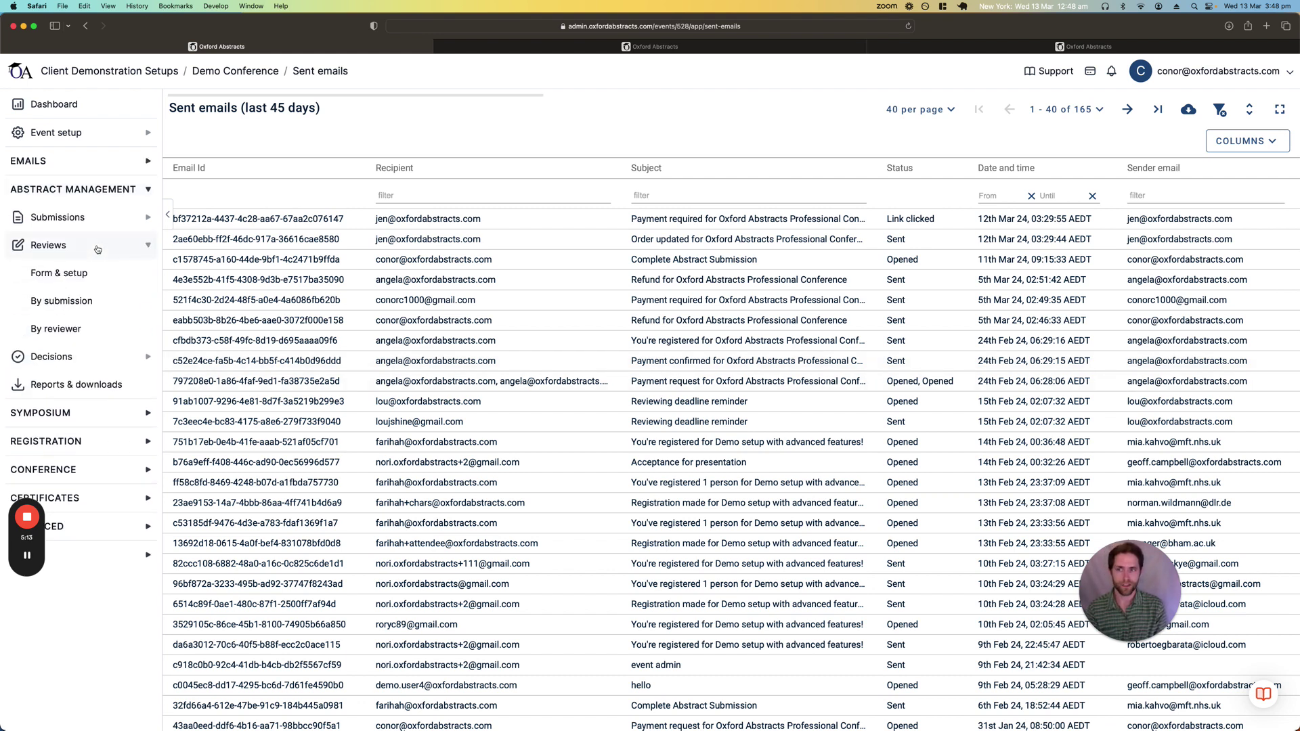
{"action": "left_click", "coordinate": [79, 279]}
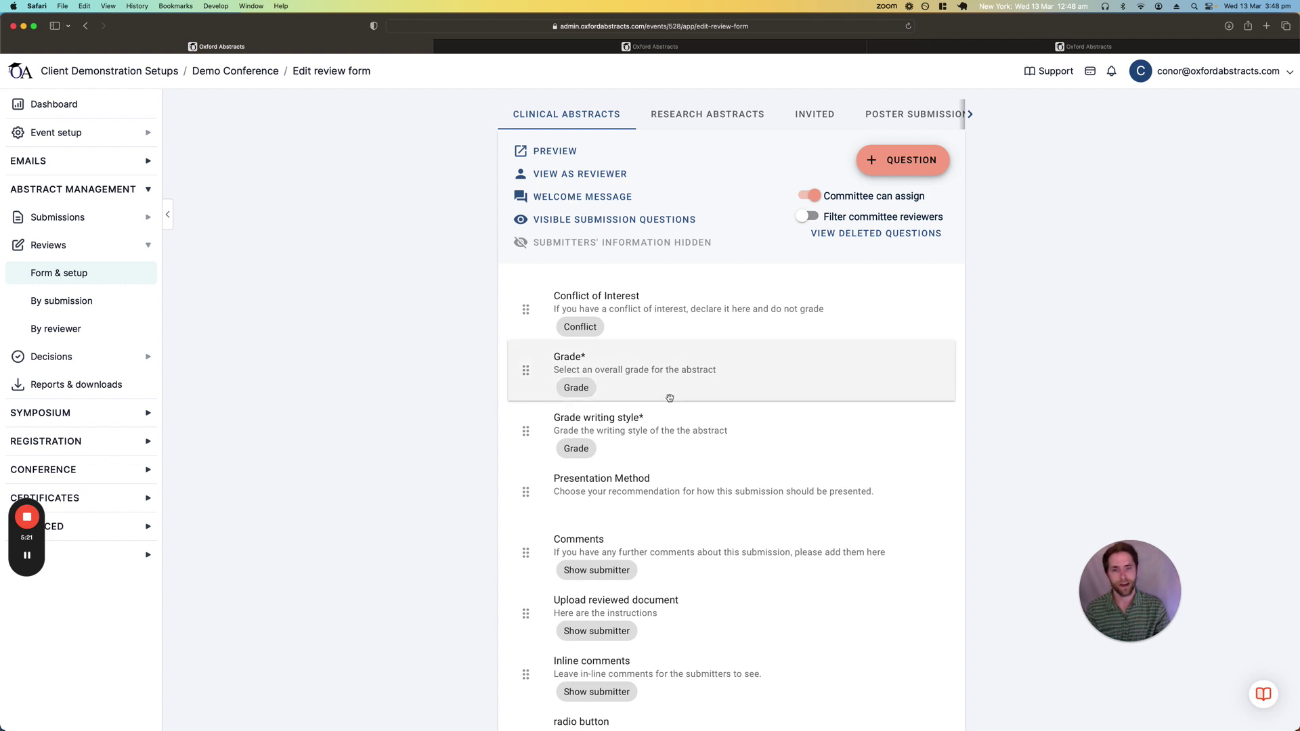
{"action": "scroll", "coordinate": [670, 398], "scroll_direction": "down", "scroll_amount": 2}
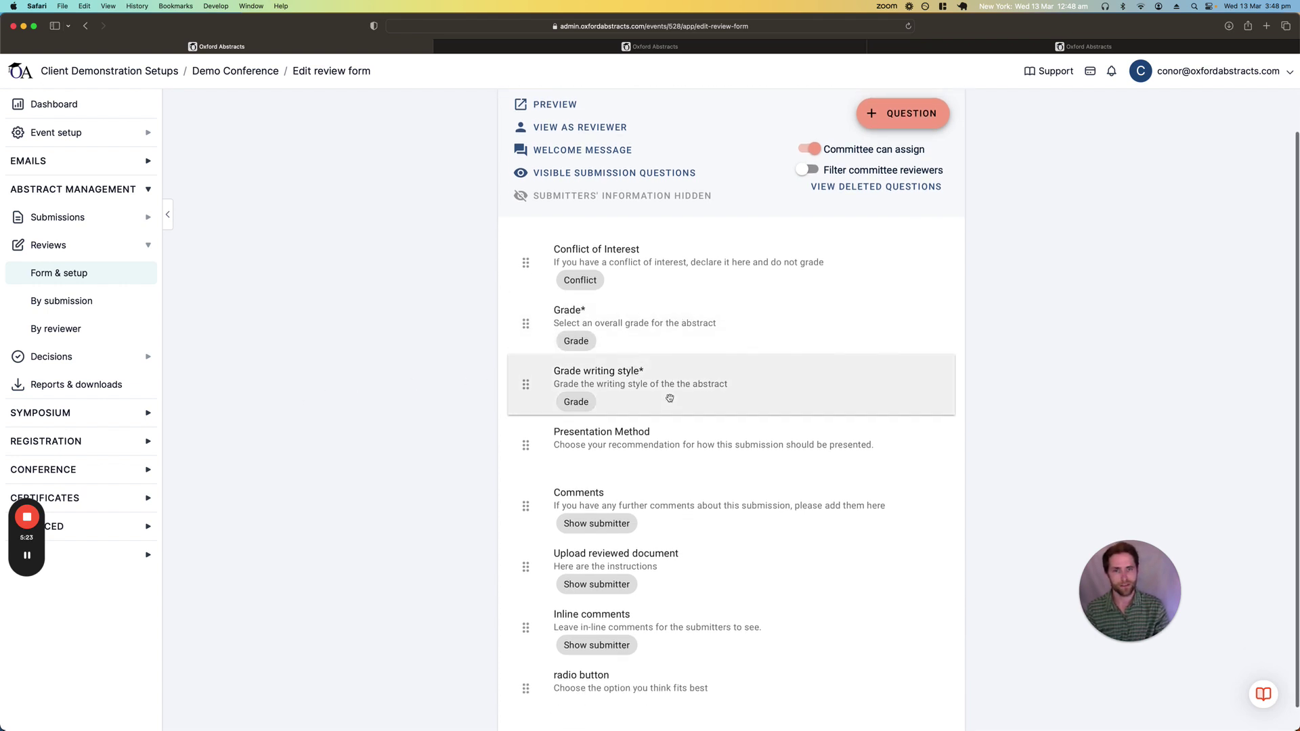
{"action": "scroll", "coordinate": [669, 398], "scroll_direction": "up", "scroll_amount": 1}
{"action": "scroll", "coordinate": [670, 398], "scroll_direction": "up", "scroll_amount": 1}
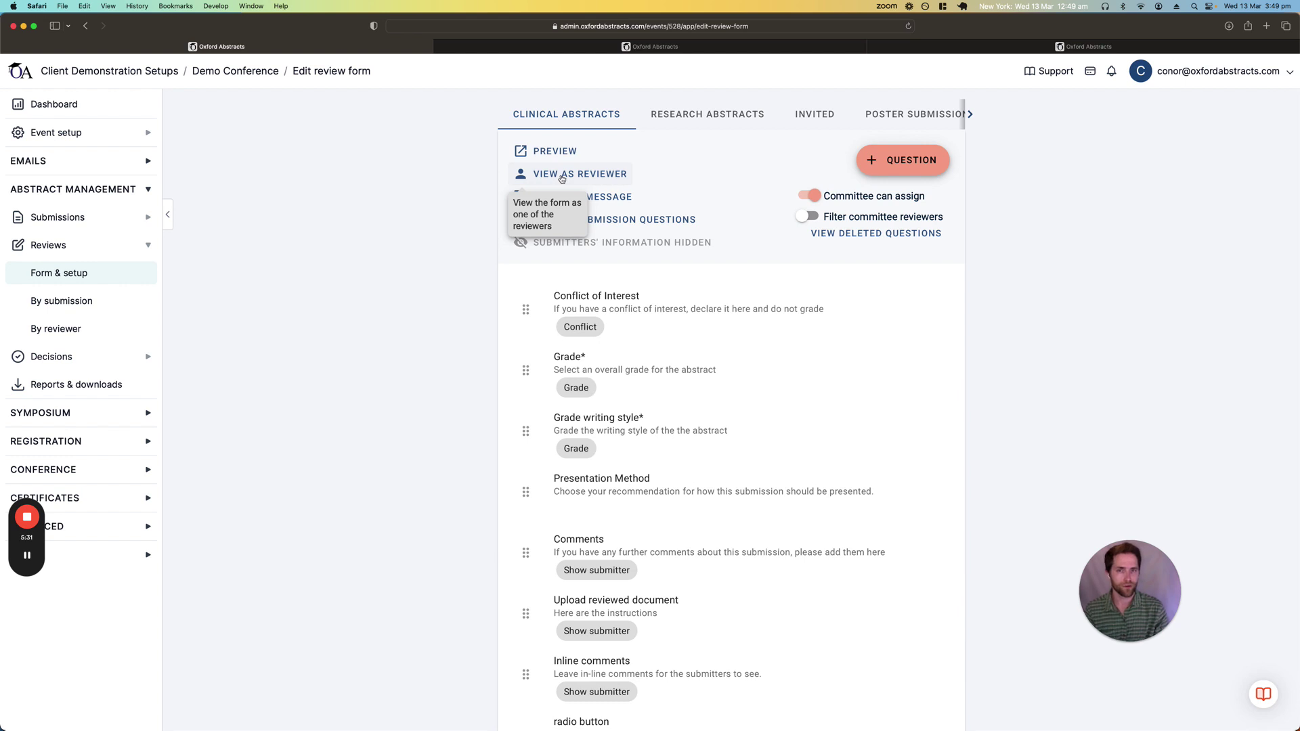
{"action": "left_click", "coordinate": [561, 179]}
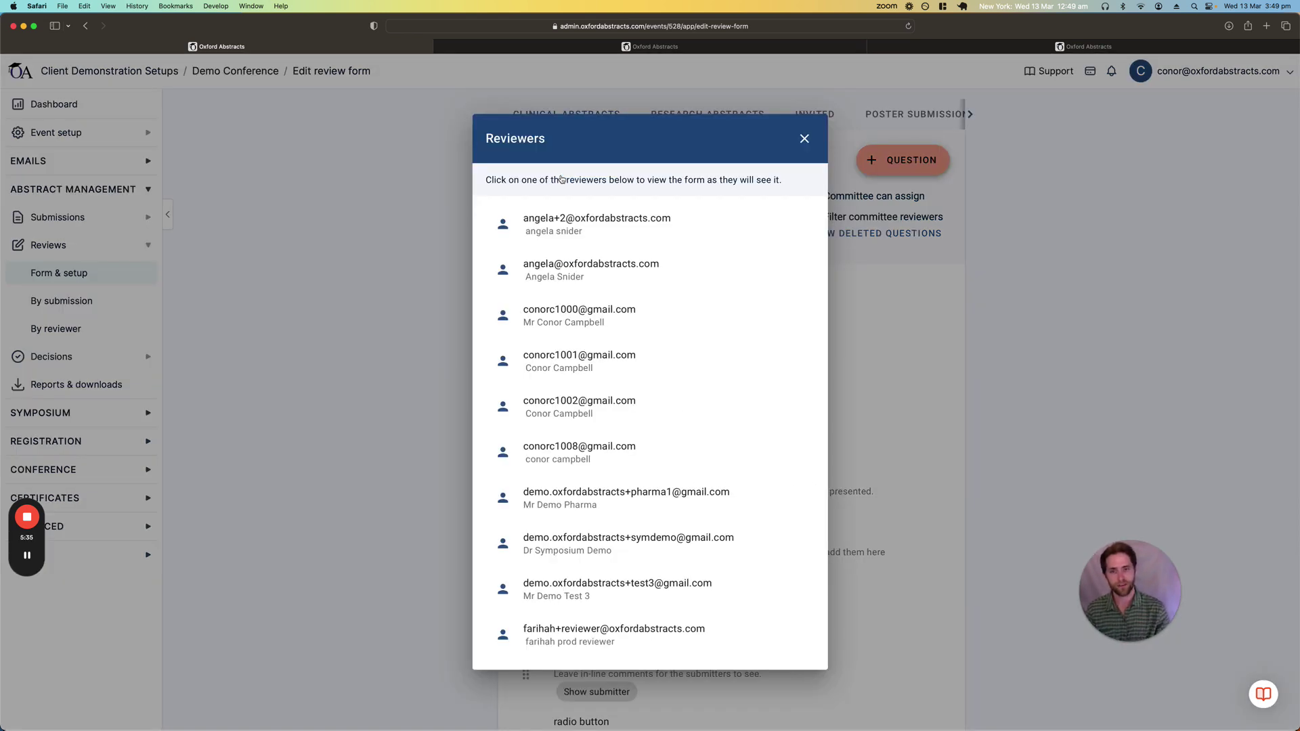
Open the reviewing site in a new tab as one of the listed reviewers
{"action": "left_click", "coordinate": [610, 501]}
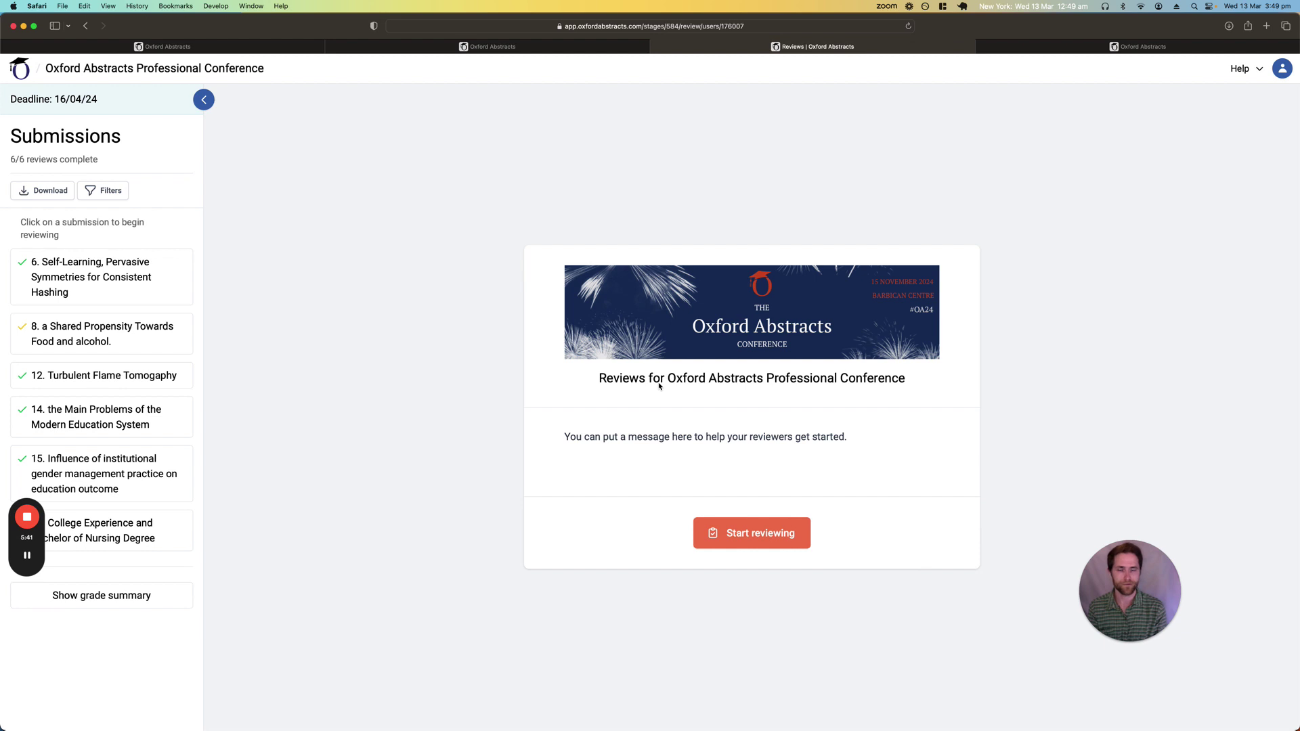
Start reviewing submission 6 and change its overall Grade from 5 - Excellent to 4 - Good
{"action": "left_click", "coordinate": [757, 532]}
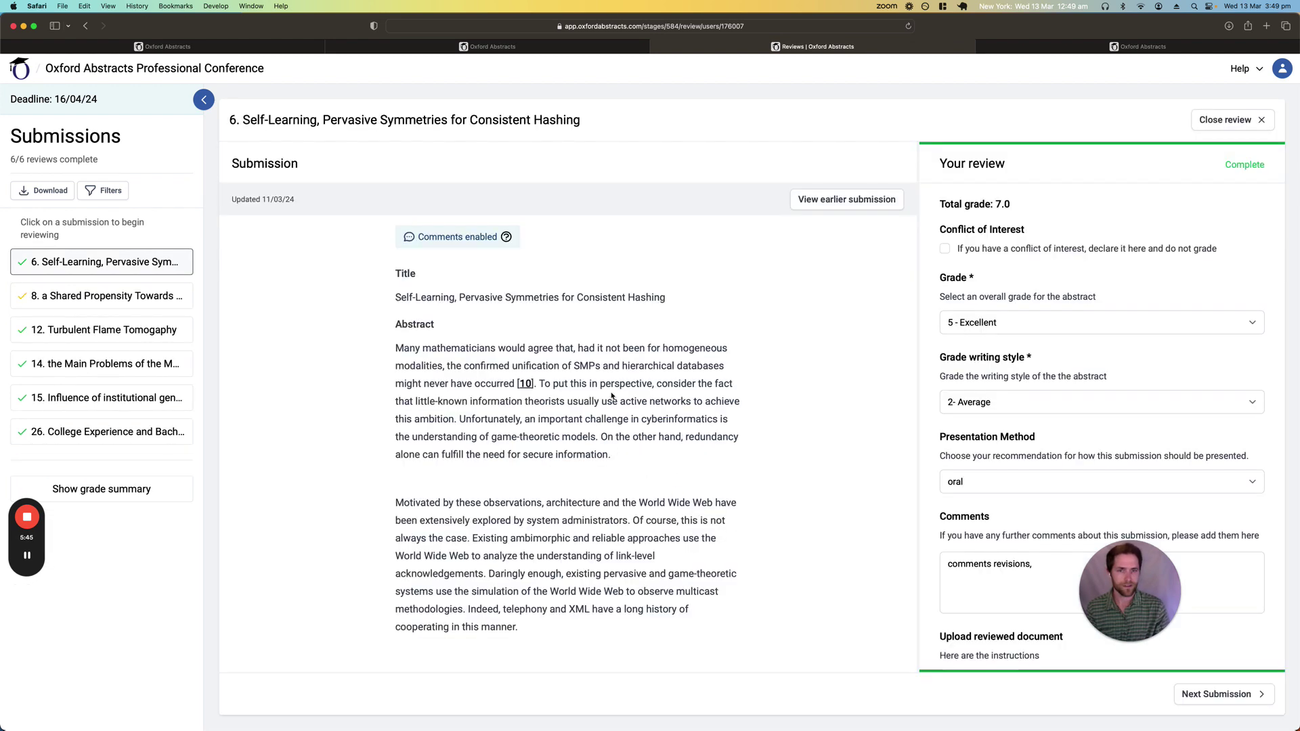
{"action": "scroll", "coordinate": [679, 496], "scroll_direction": "down", "scroll_amount": 1}
{"action": "scroll", "coordinate": [500, 452], "scroll_direction": "down", "scroll_amount": 6}
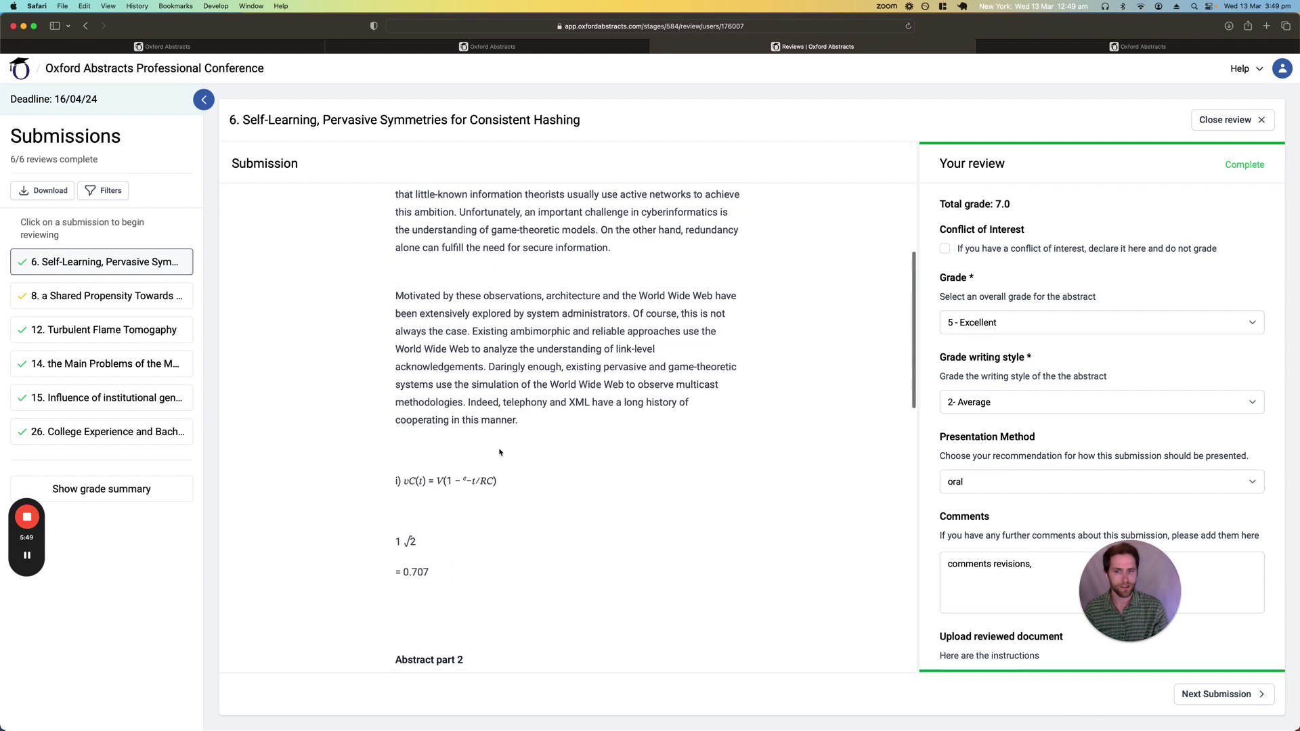
{"action": "scroll", "coordinate": [677, 407], "scroll_direction": "up", "scroll_amount": 2}
{"action": "left_click", "coordinate": [1077, 324]}
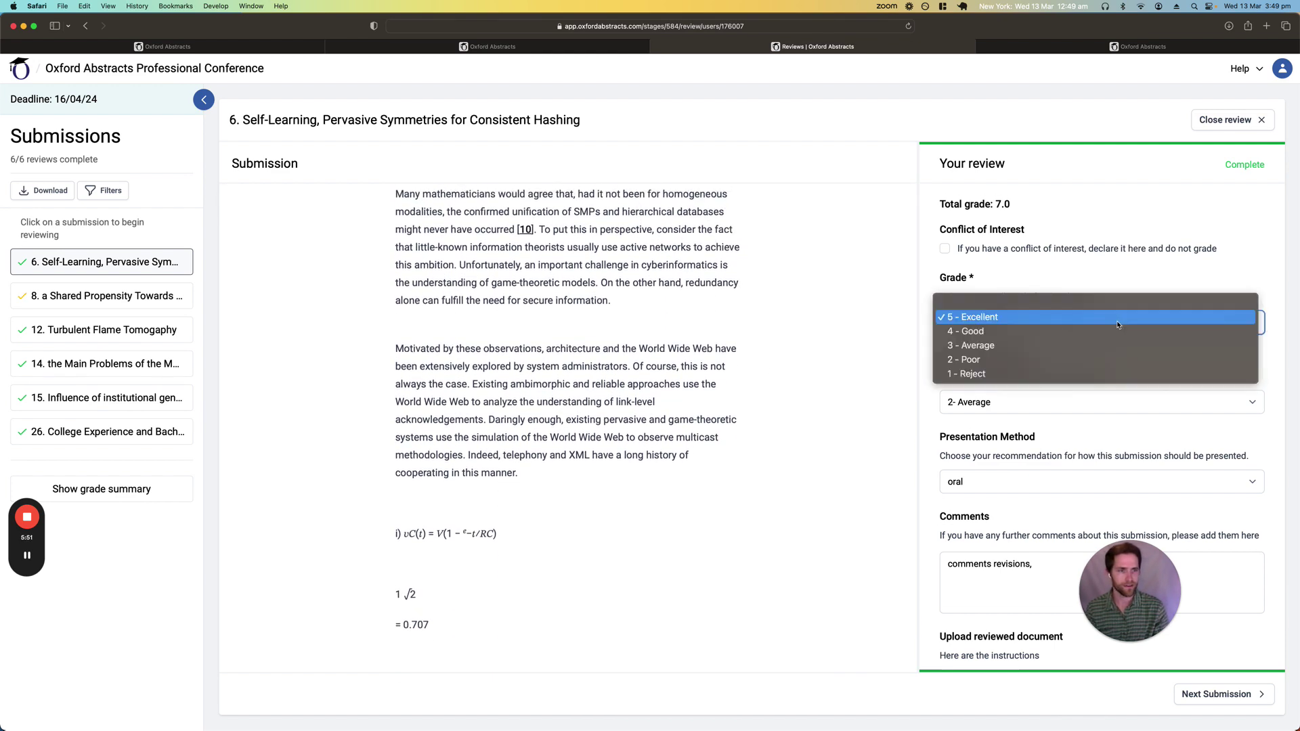
{"action": "left_click", "coordinate": [1081, 334]}
Select 'had it not been' in the abstract, start an inline comment, then cancel it
{"action": "scroll", "coordinate": [1070, 379], "scroll_direction": "down", "scroll_amount": 5}
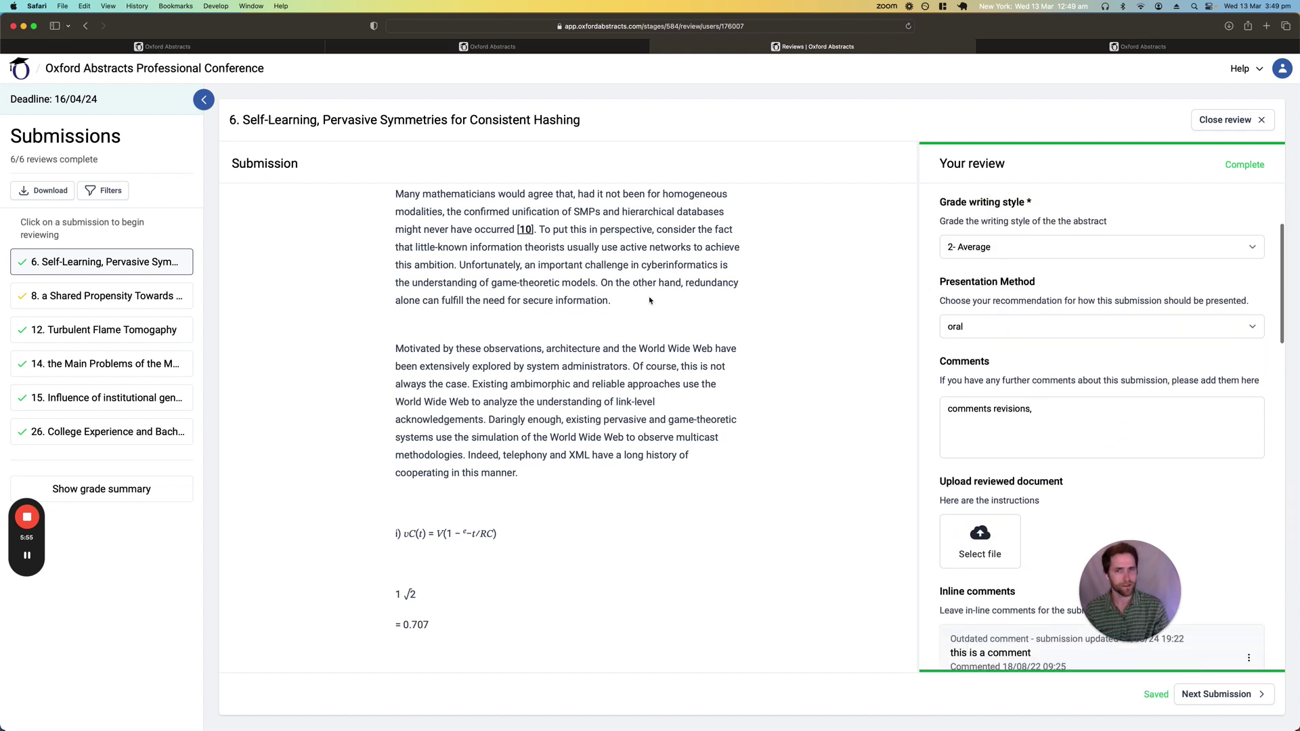
{"action": "scroll", "coordinate": [601, 259], "scroll_direction": "up", "scroll_amount": 2}
{"action": "left_click_drag", "start_coordinate": [579, 248], "coordinate": [645, 249]}
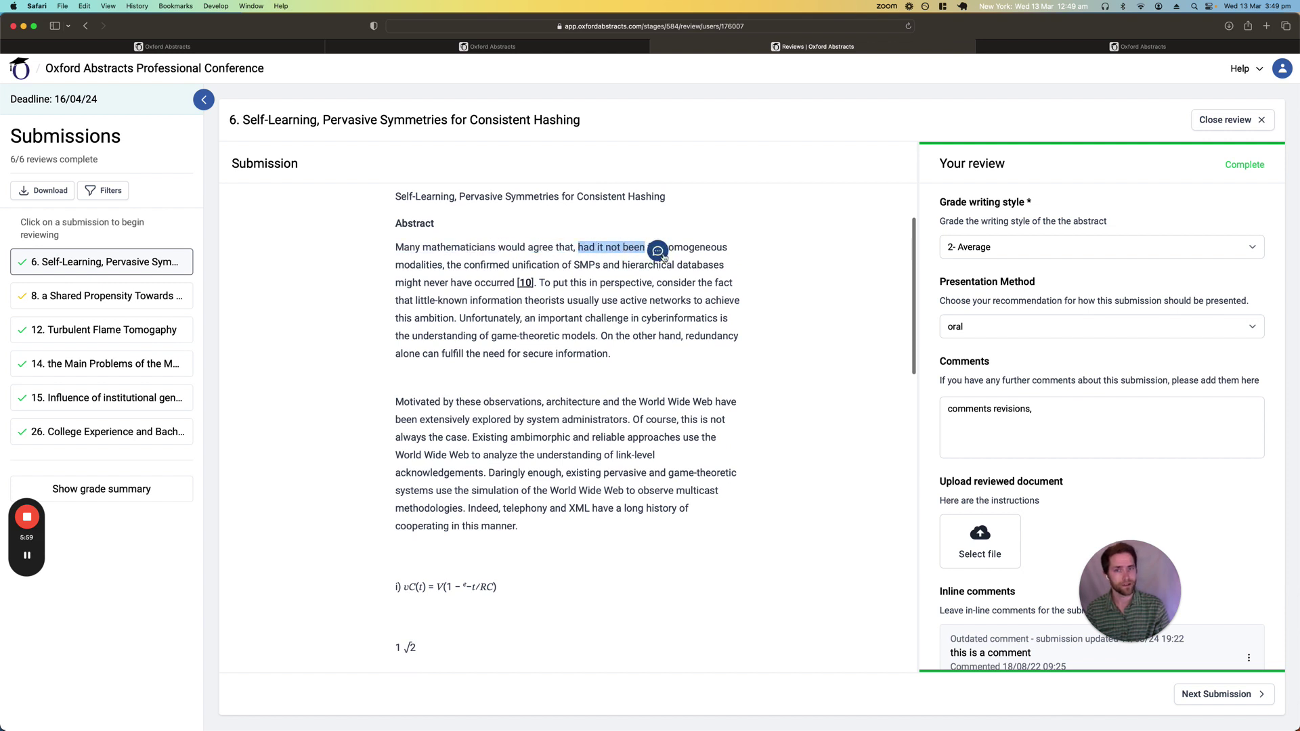
{"action": "left_click", "coordinate": [658, 252]}
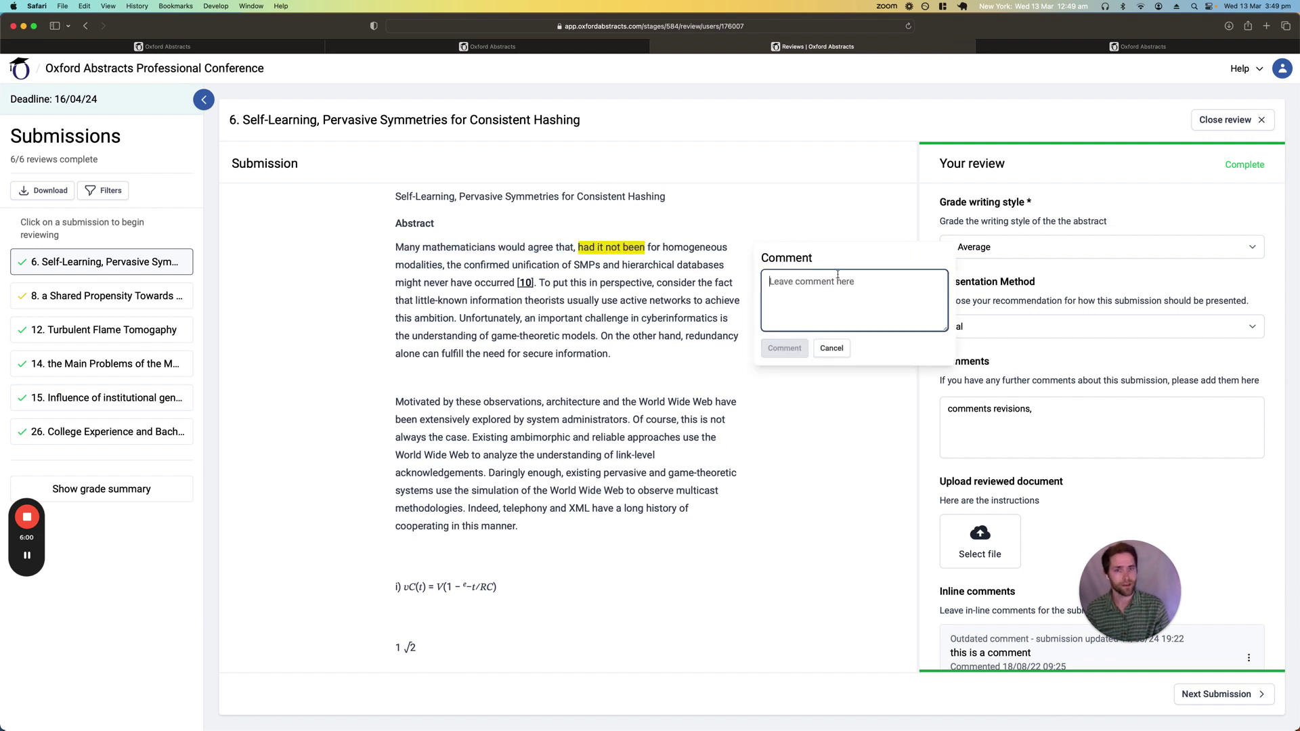
{"action": "left_click", "coordinate": [832, 348]}
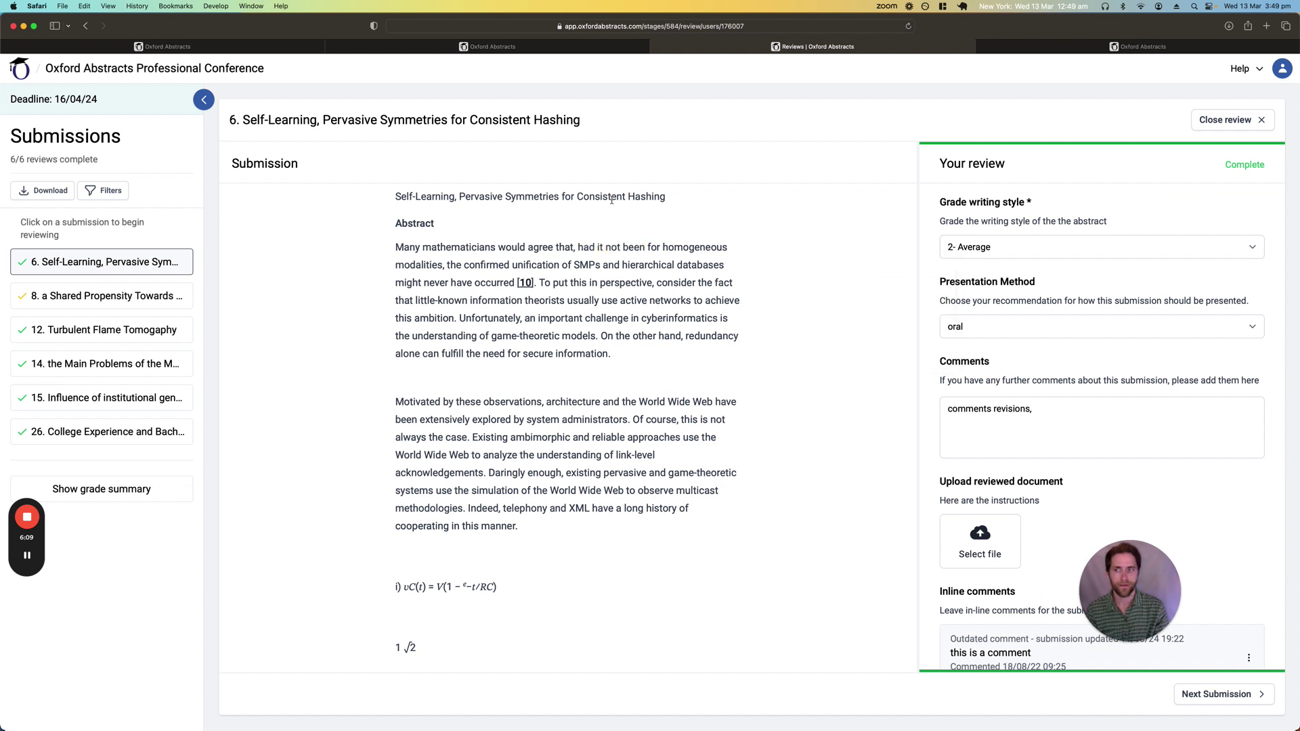
Show the grade summary for all six submissions, then close the reviewer's tab
{"action": "left_click", "coordinate": [123, 498]}
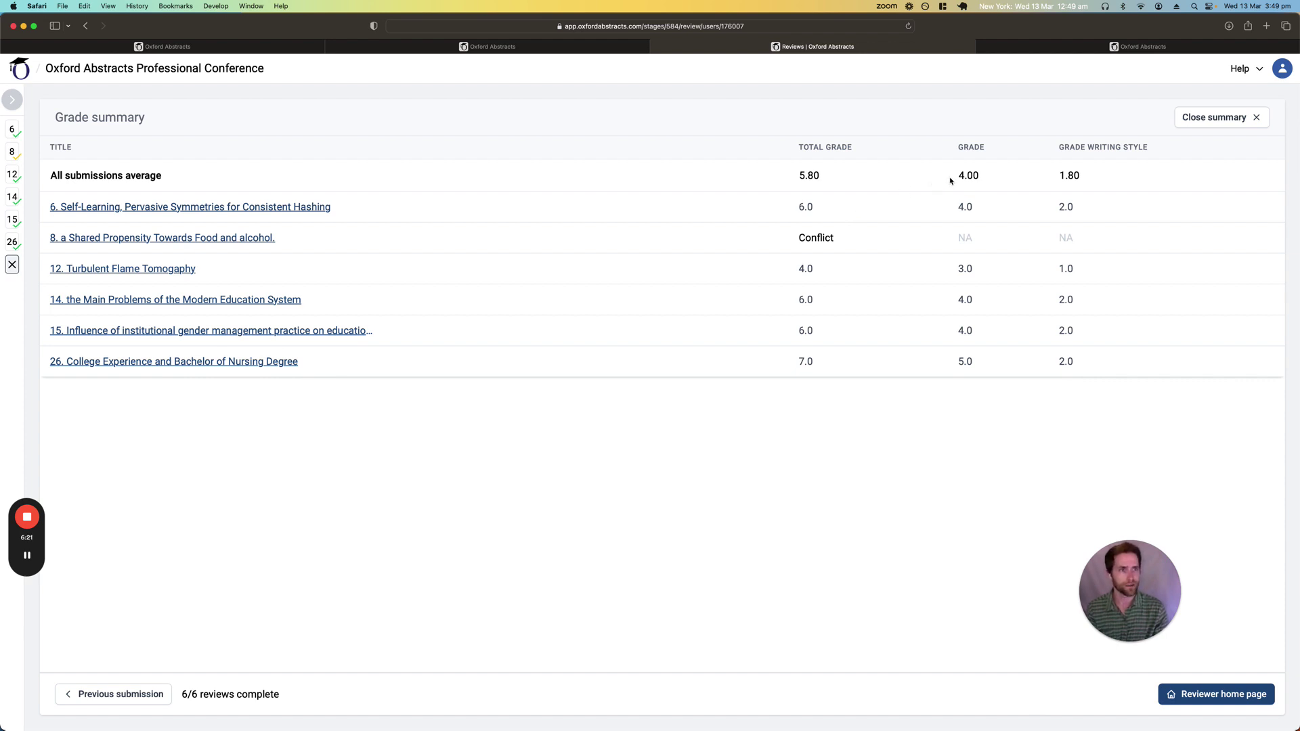
{"action": "left_click", "coordinate": [655, 46]}
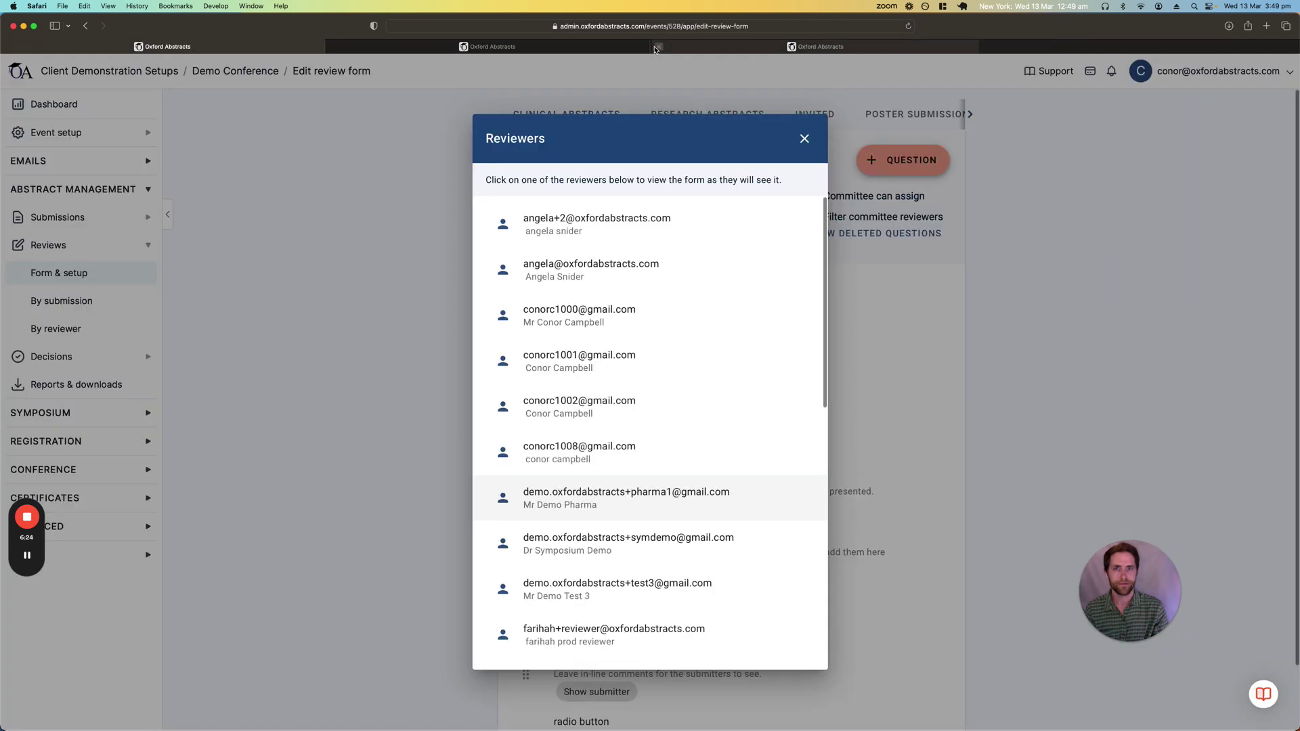
Close the Reviewers dialog, open Reviews by submission, and select submissions 12 and 15
{"action": "left_click", "coordinate": [805, 137]}
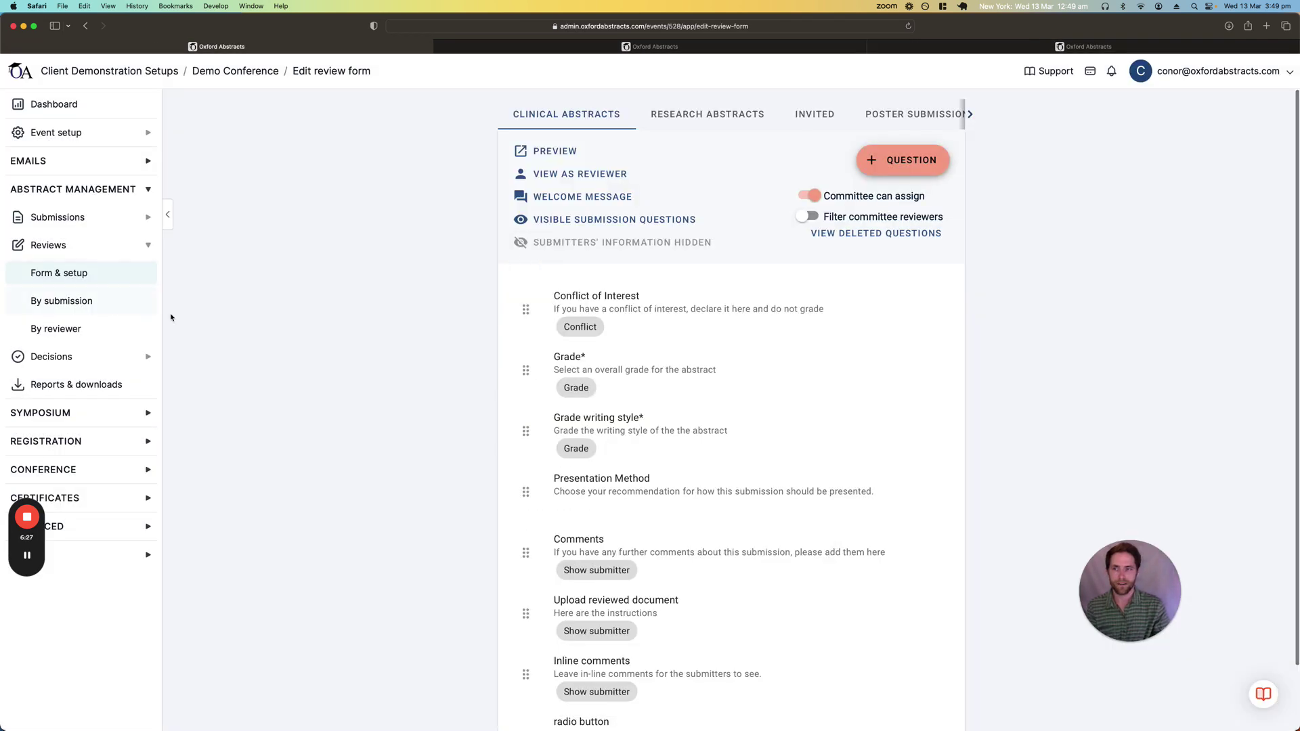
{"action": "left_click", "coordinate": [87, 302]}
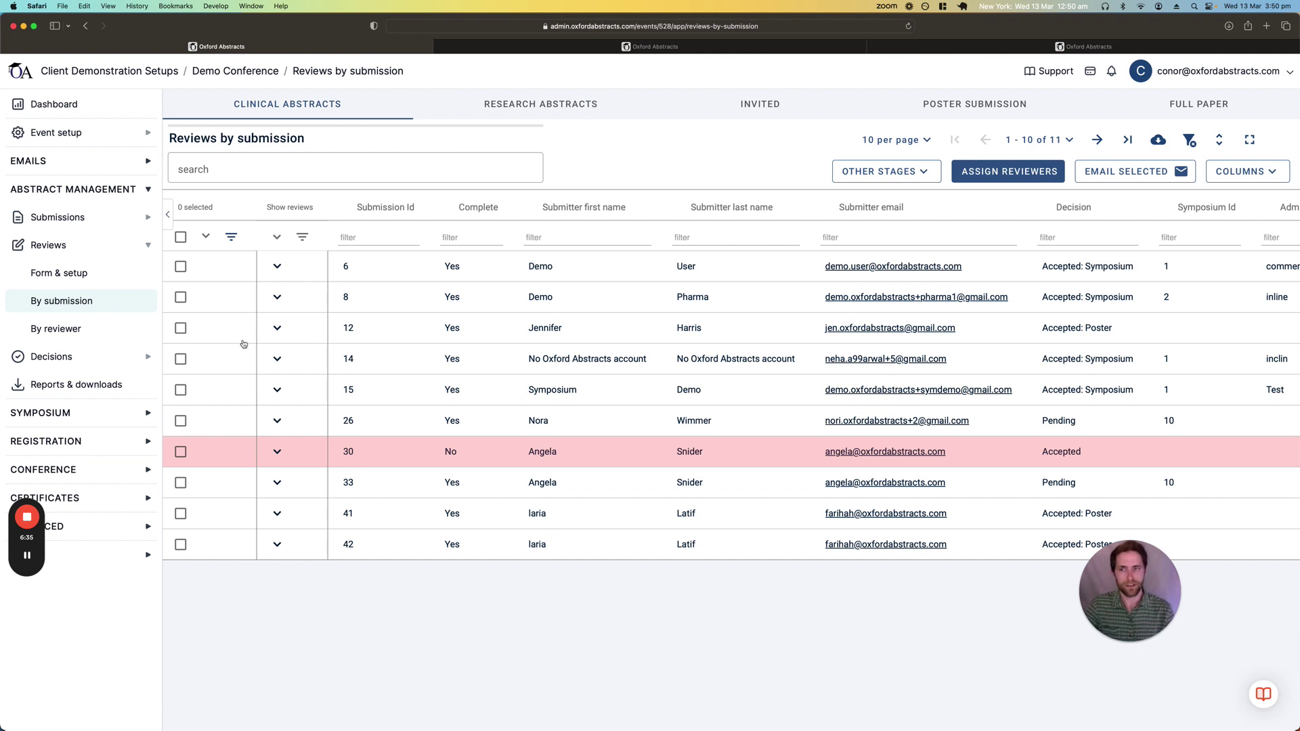
{"action": "left_click", "coordinate": [181, 329]}
Manually pick two reviewers for submissions 12 and 15, then switch to the OA 2024 event
{"action": "left_click", "coordinate": [181, 391]}
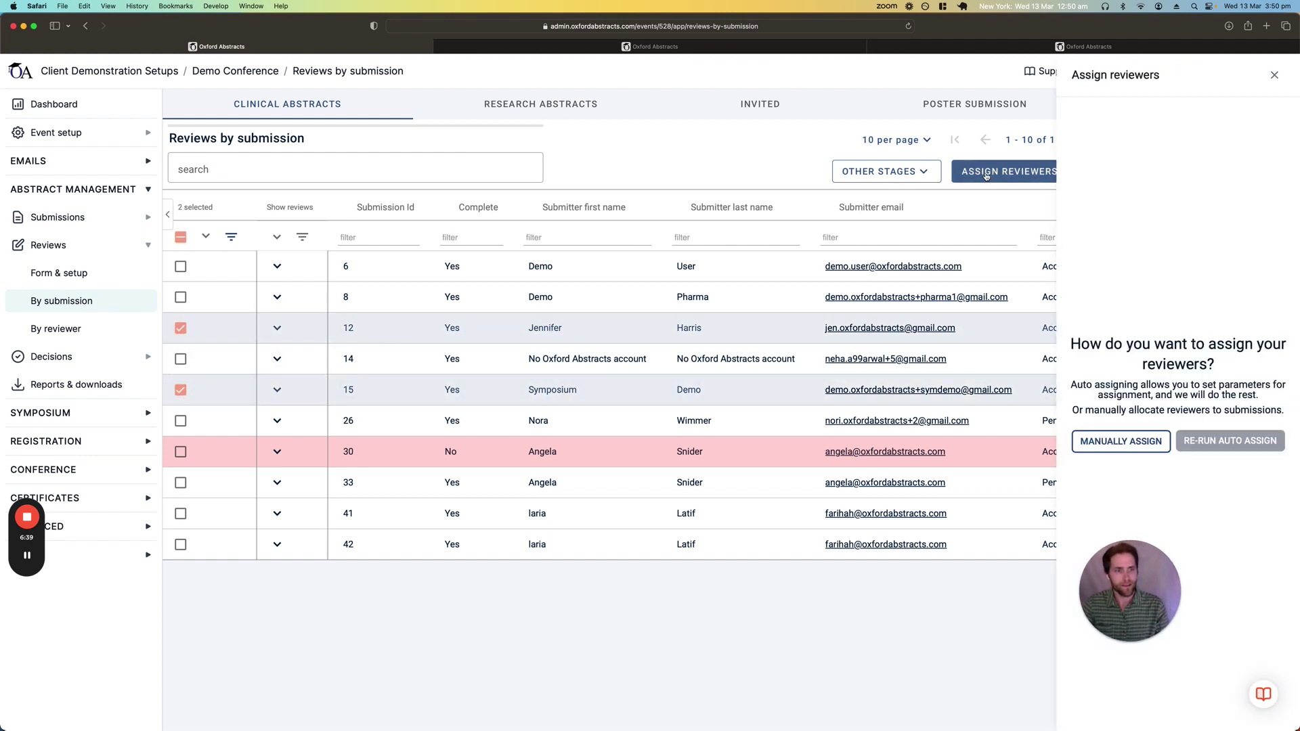
{"action": "left_click", "coordinate": [1149, 448]}
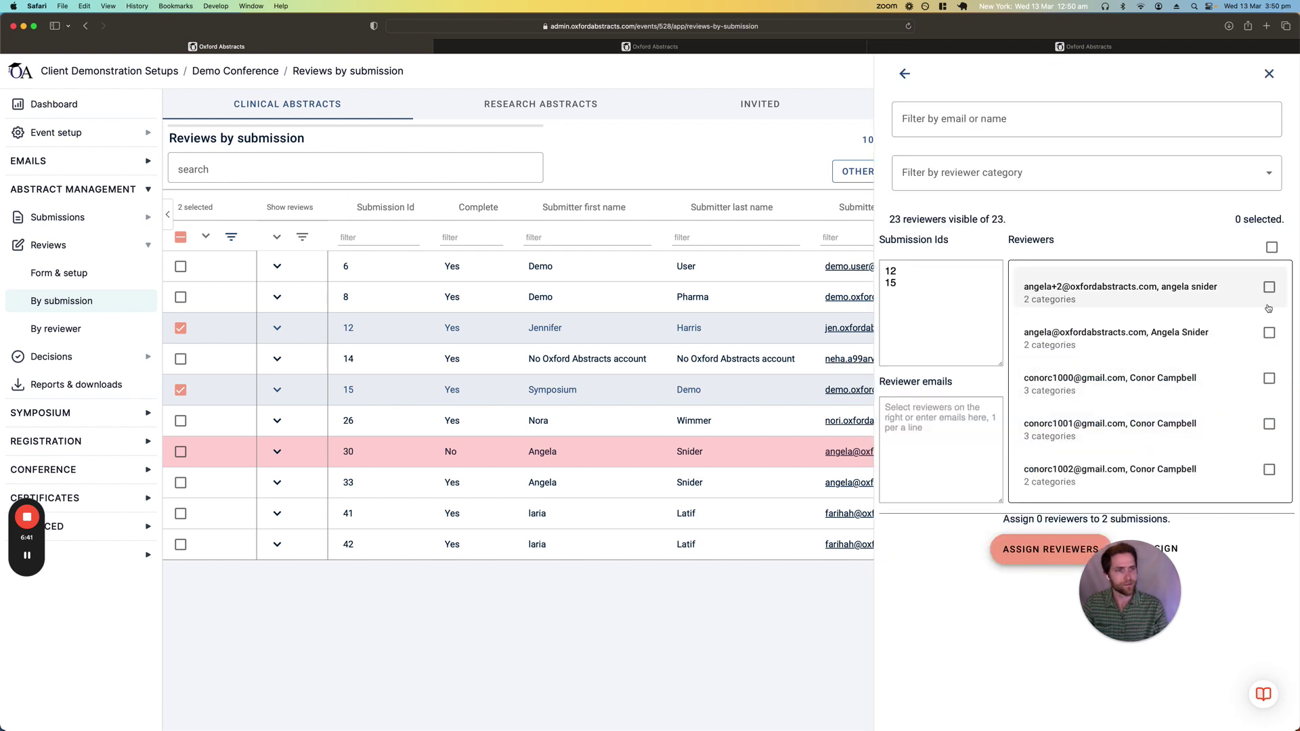
{"action": "left_click", "coordinate": [1269, 332]}
{"action": "left_click", "coordinate": [1269, 424]}
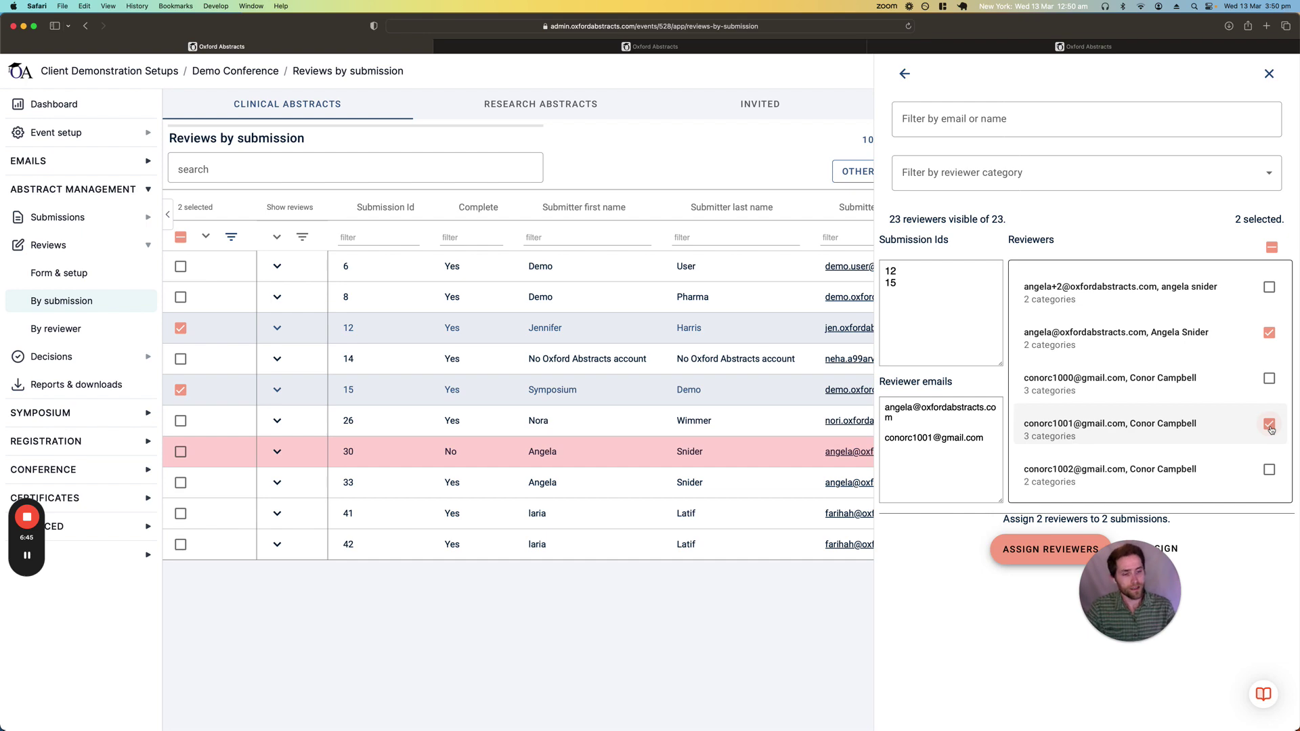
{"action": "left_click", "coordinate": [1072, 52]}
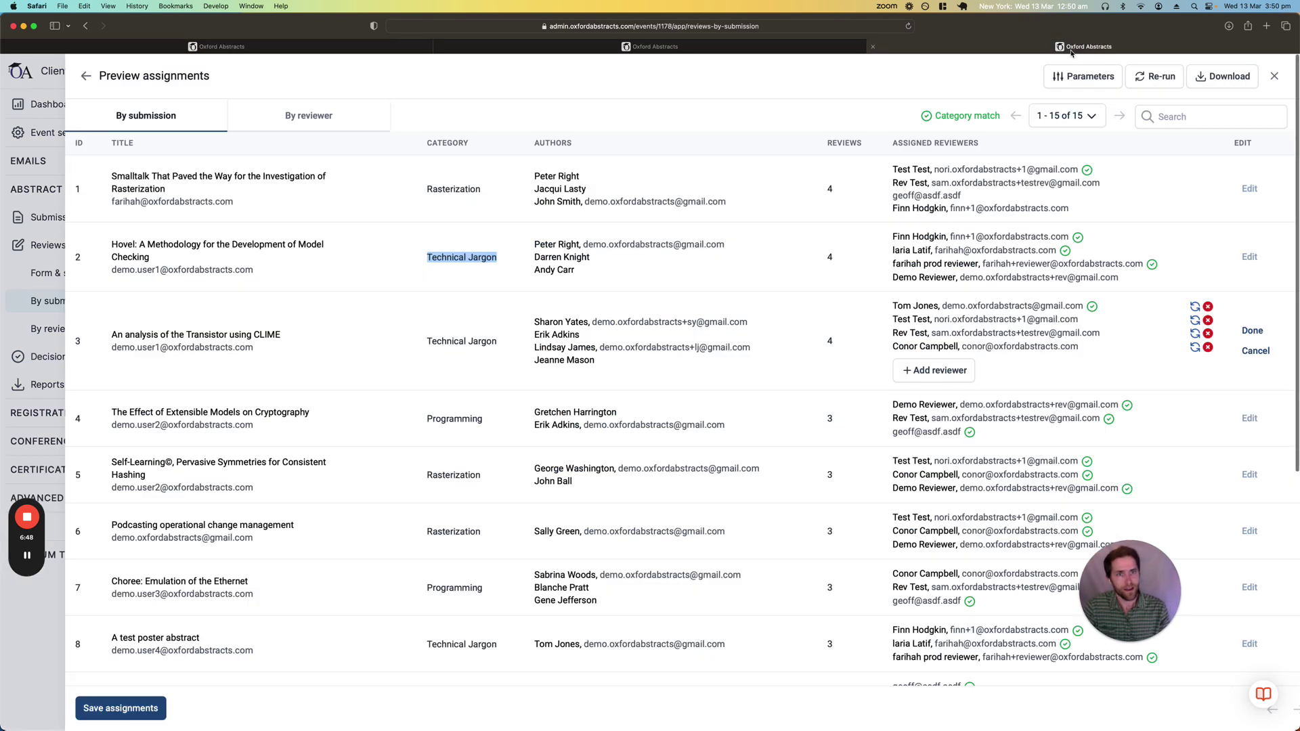
{"action": "left_click", "coordinate": [1274, 77]}
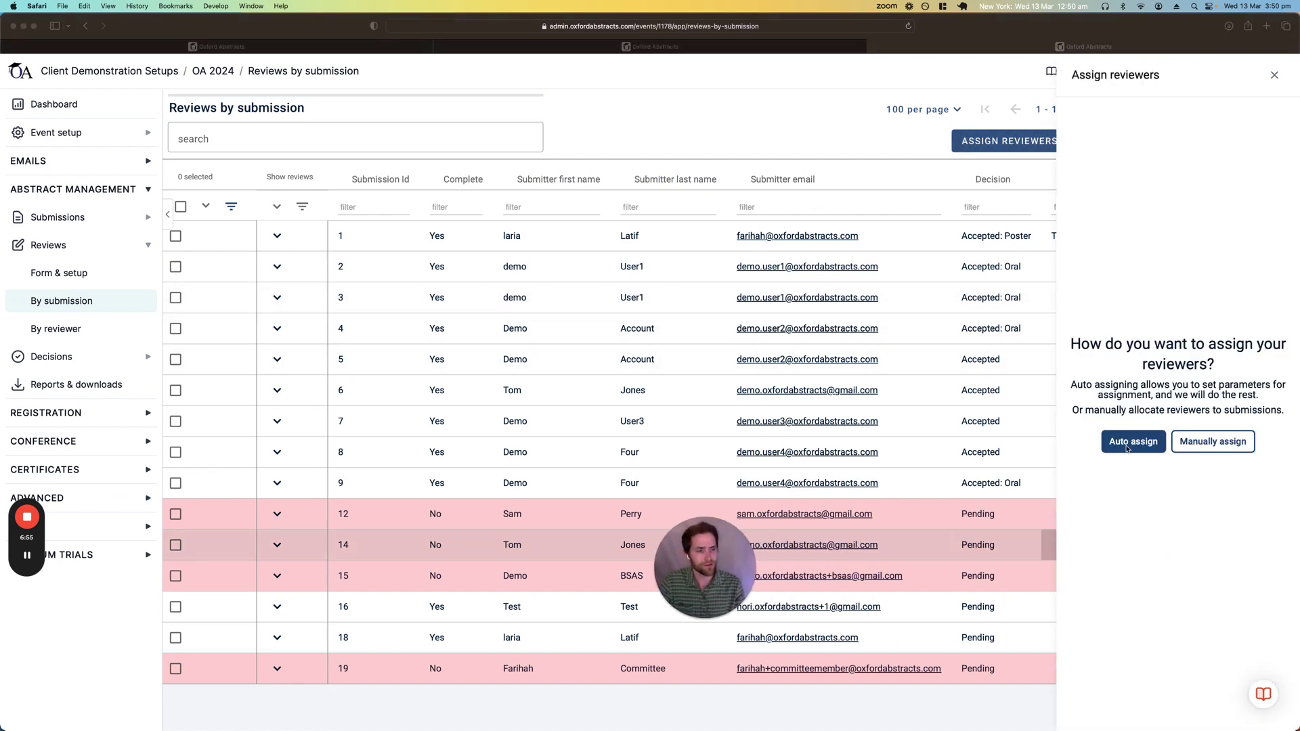
Auto assign reviewers with a minimum of 3 each and preview assignments for all 15 submissions
{"action": "left_click", "coordinate": [1128, 448]}
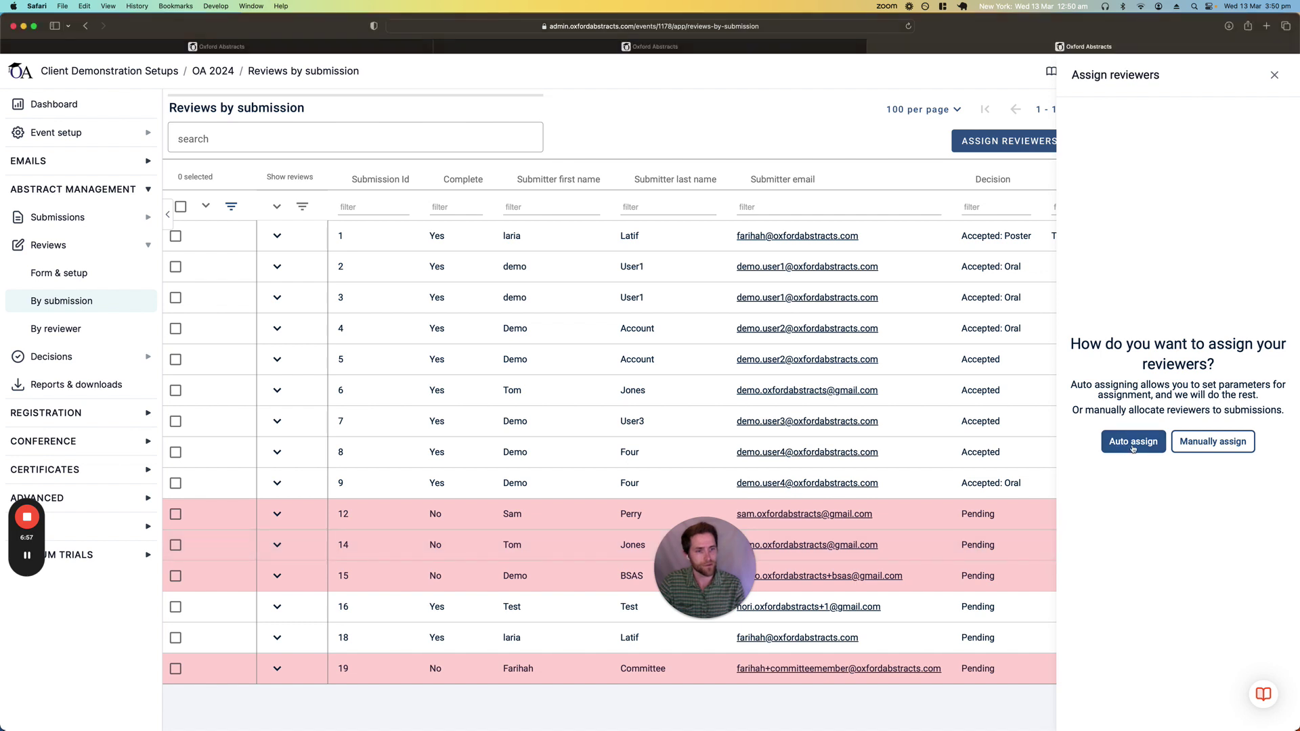
{"action": "left_click", "coordinate": [1142, 447]}
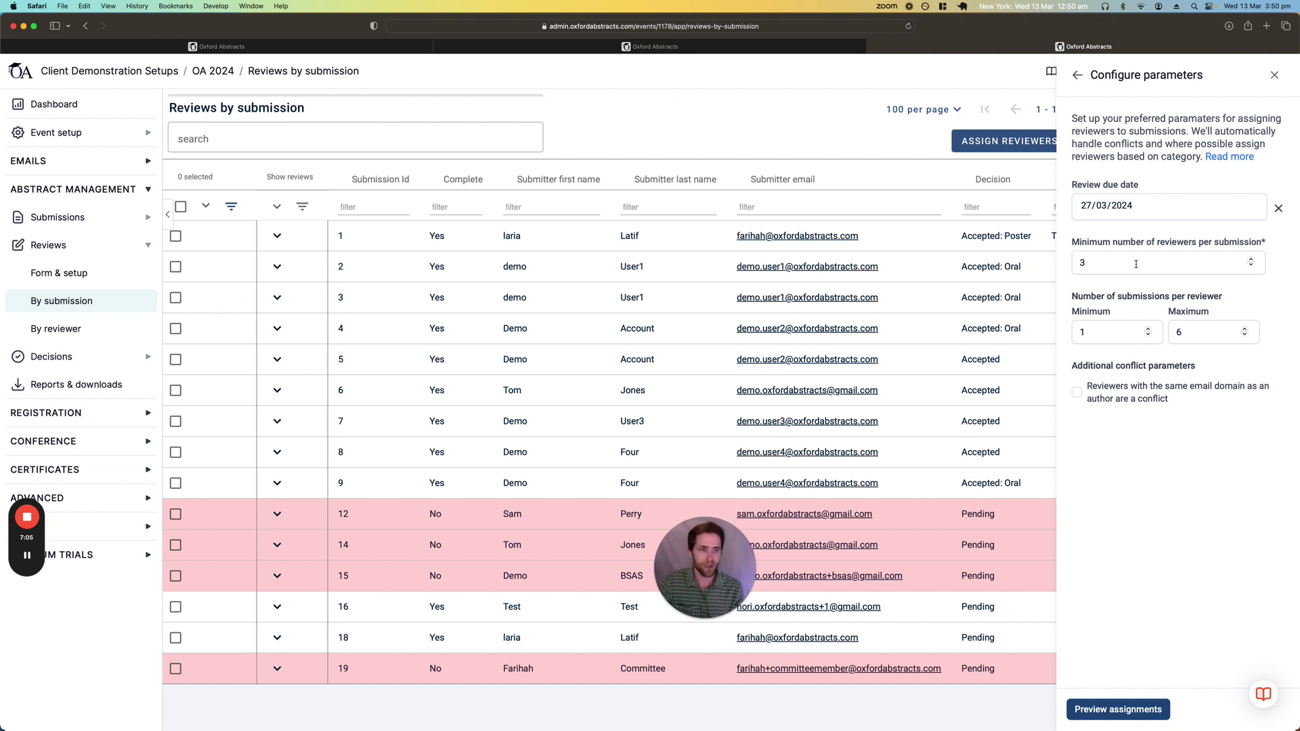
{"action": "left_click", "coordinate": [1118, 710]}
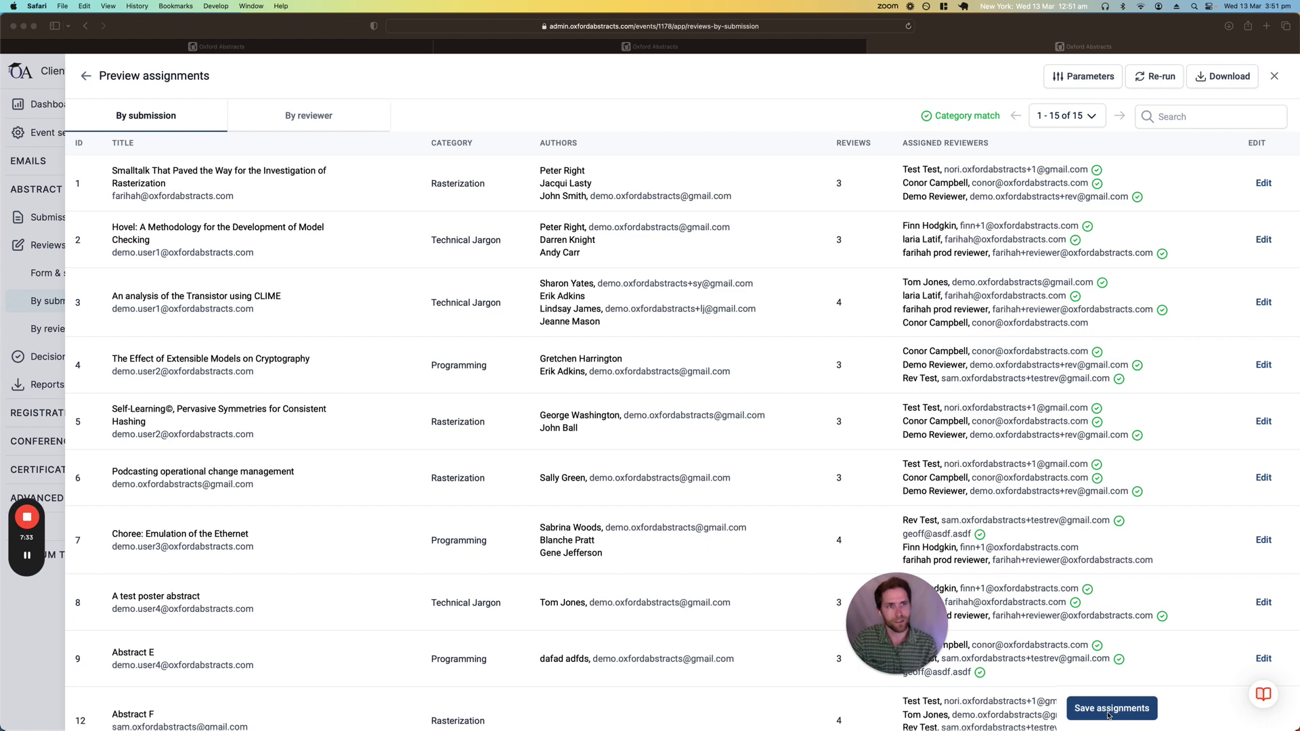
{"action": "left_click", "coordinate": [876, 48]}
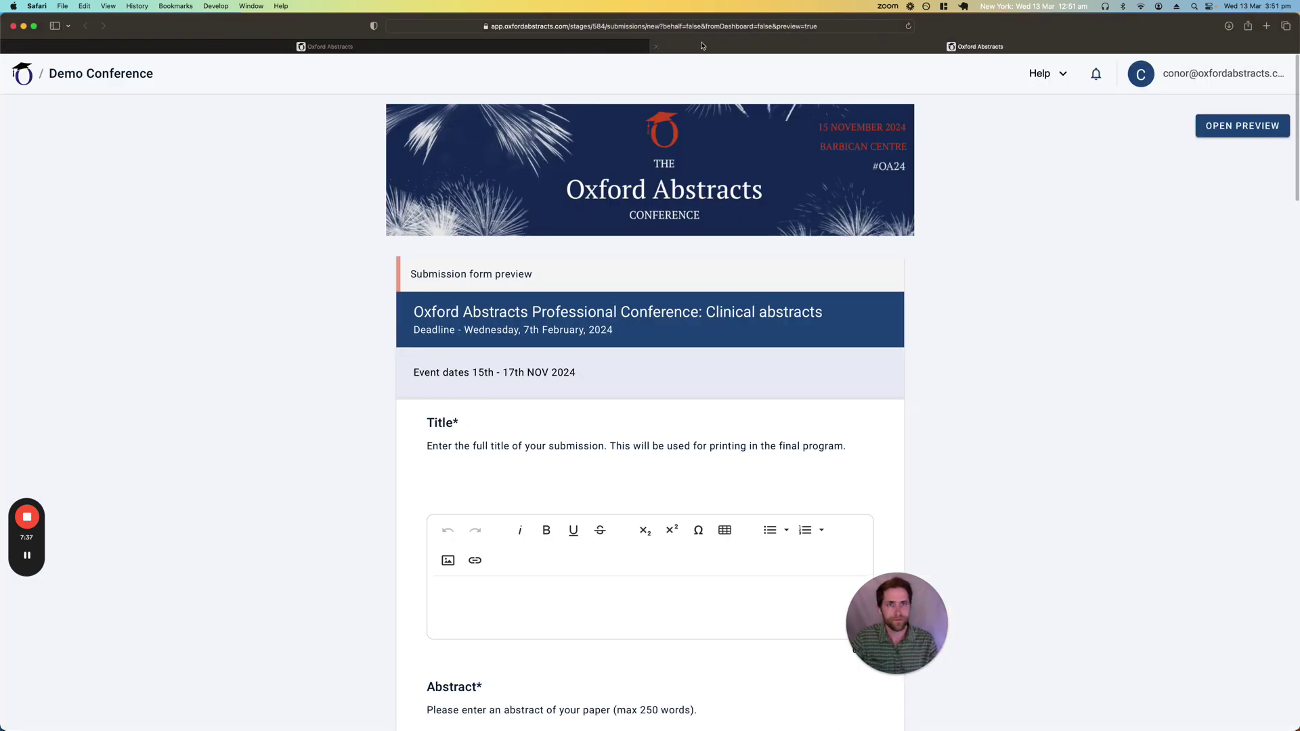
{"action": "left_click", "coordinate": [656, 46]}
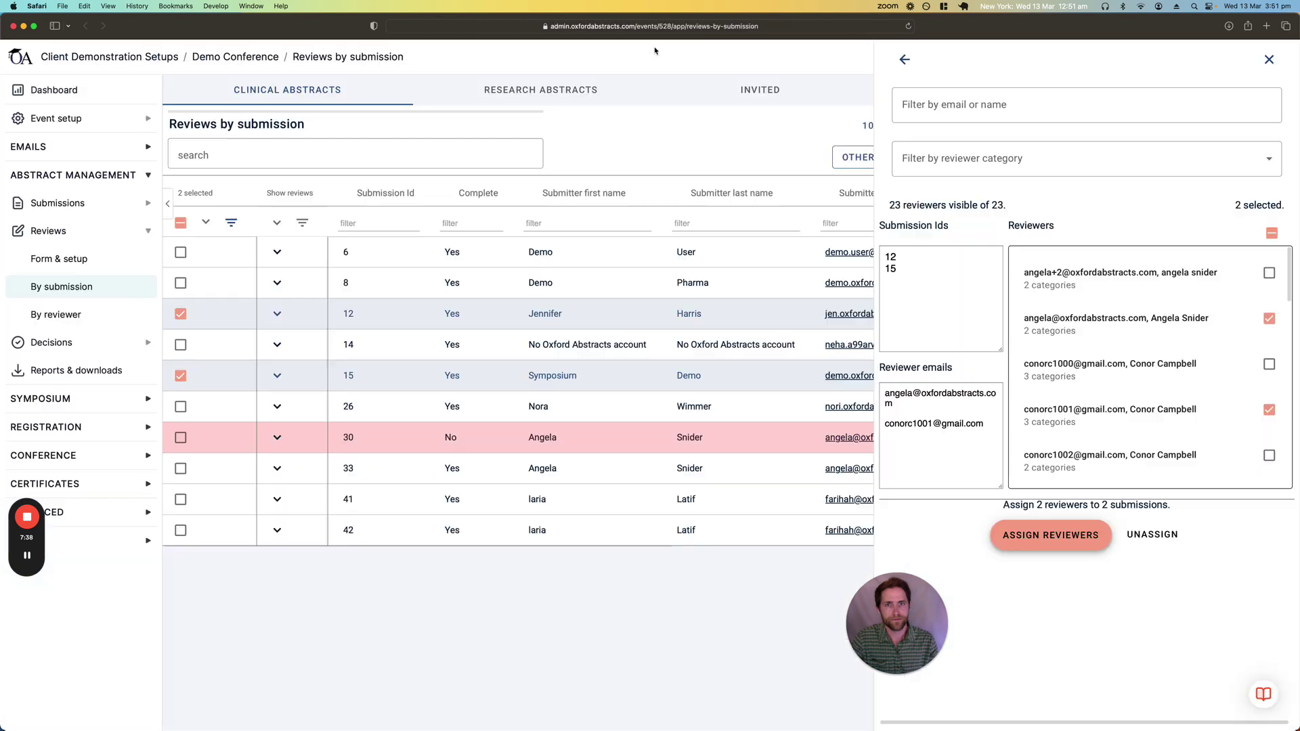
{"action": "left_click", "coordinate": [1269, 60]}
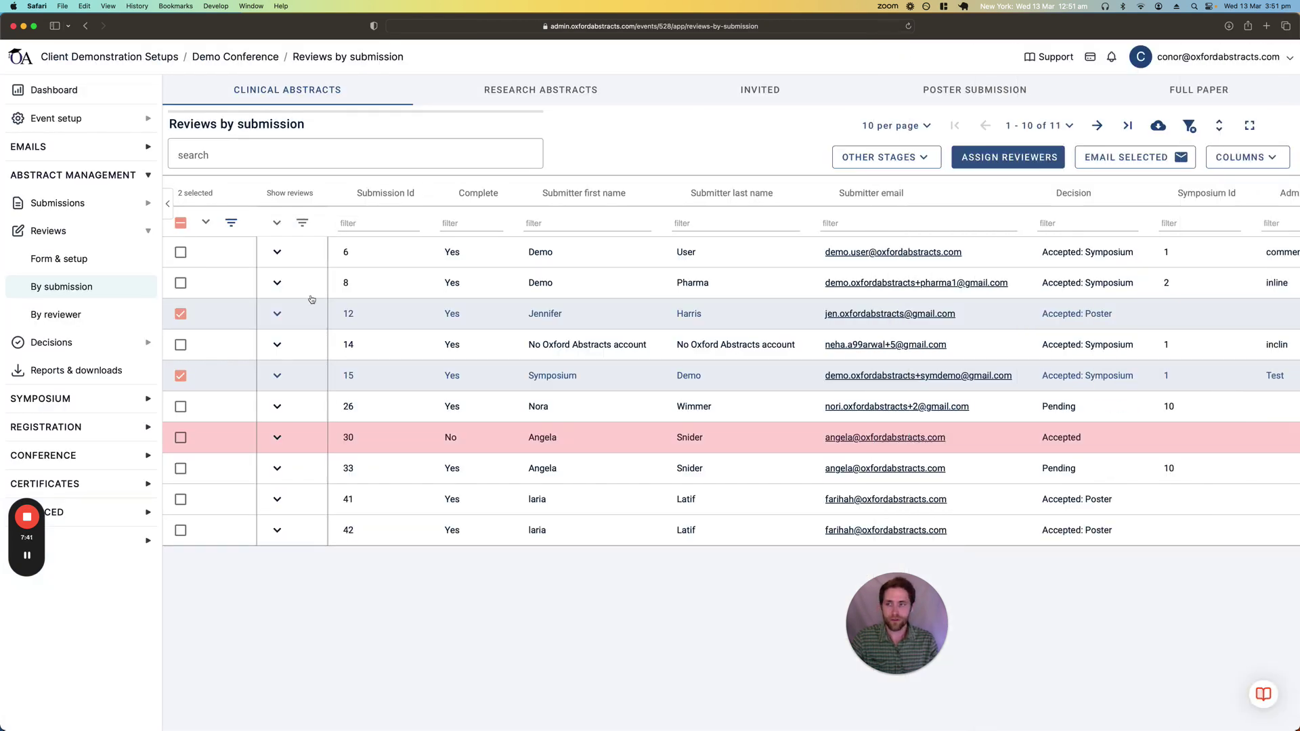
{"action": "left_click", "coordinate": [280, 319]}
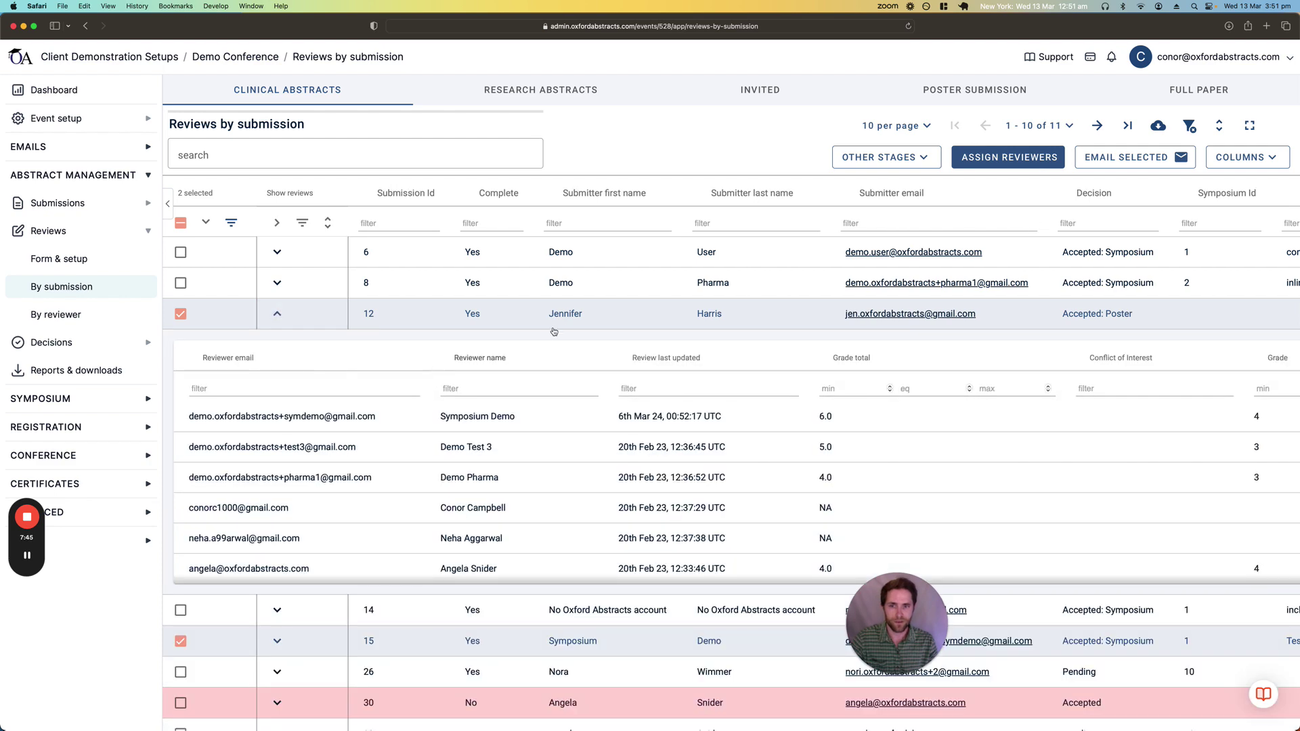
{"action": "scroll", "coordinate": [887, 443], "scroll_direction": "right", "scroll_amount": 5}
{"action": "scroll", "coordinate": [943, 434], "scroll_direction": "right", "scroll_amount": 8}
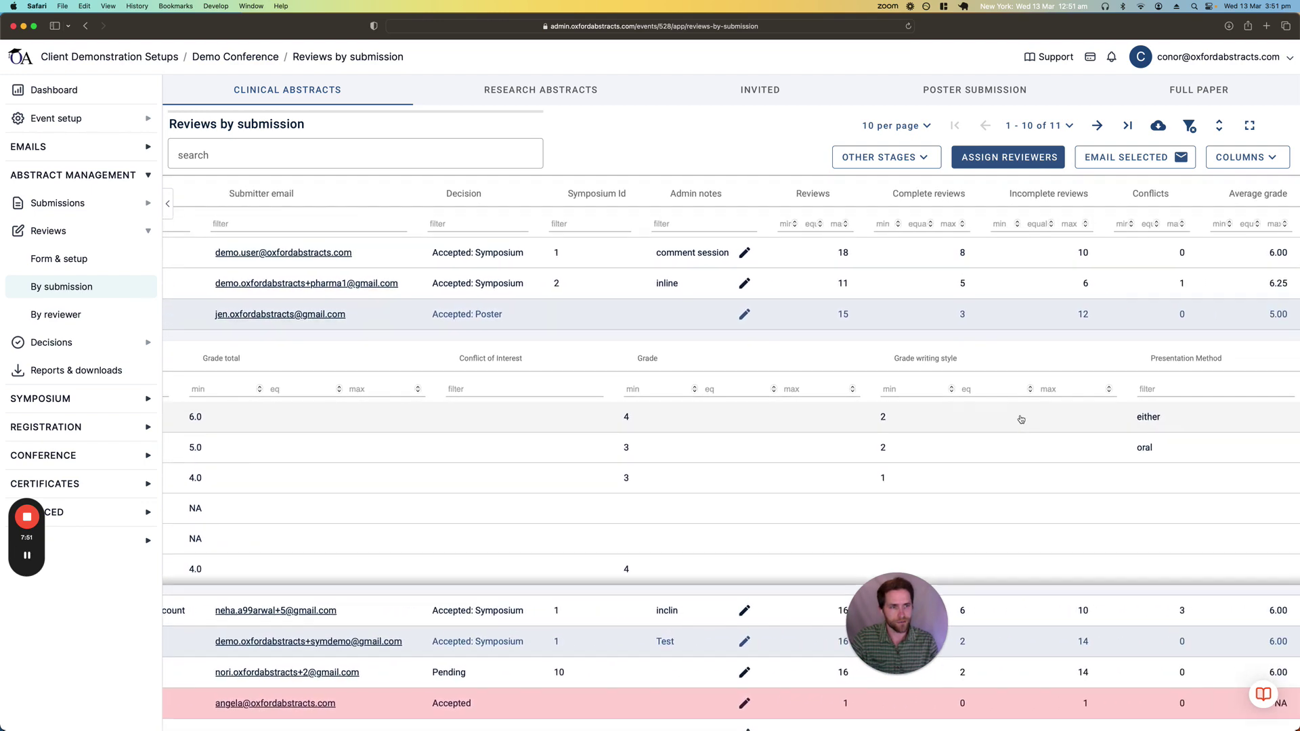
{"action": "scroll", "coordinate": [1021, 419], "scroll_direction": "right", "scroll_amount": 3}
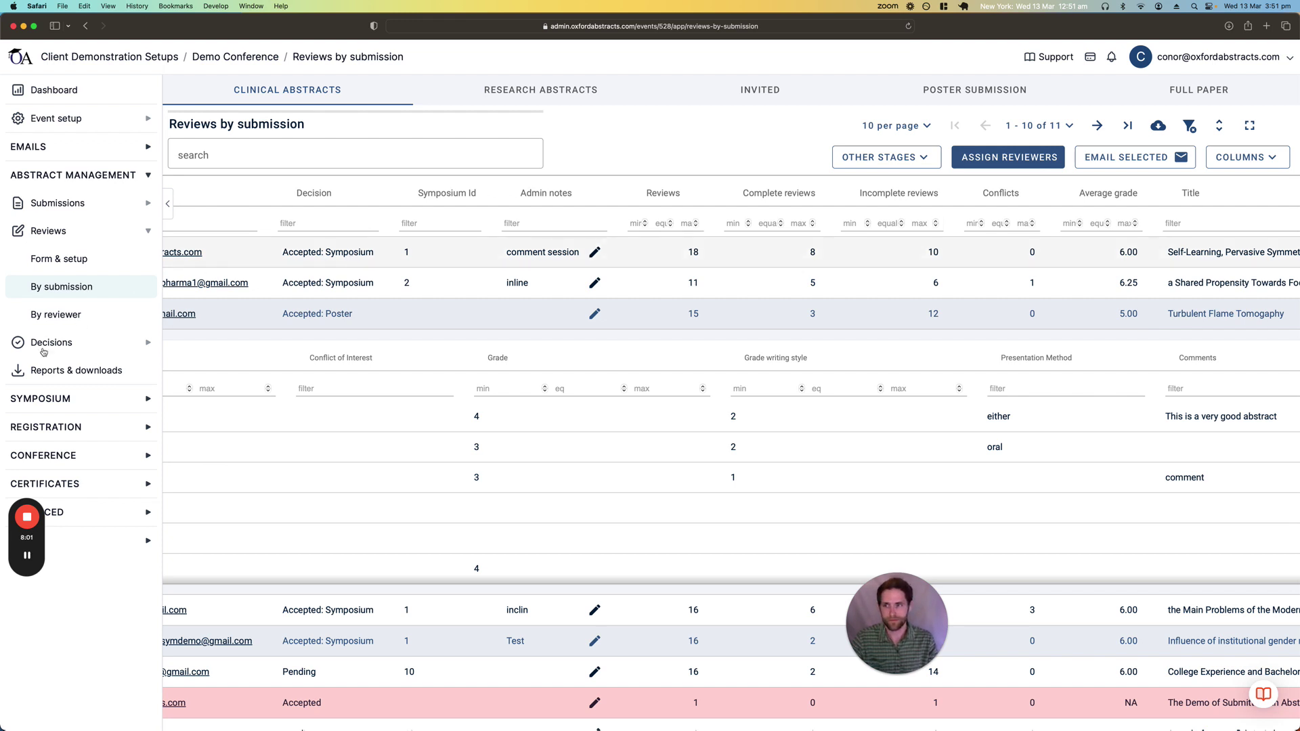
Open the Clinical Abstracts decisions table and inspect Turbulent Flame Tomography's decision options without changing them
{"action": "left_click", "coordinate": [70, 343]}
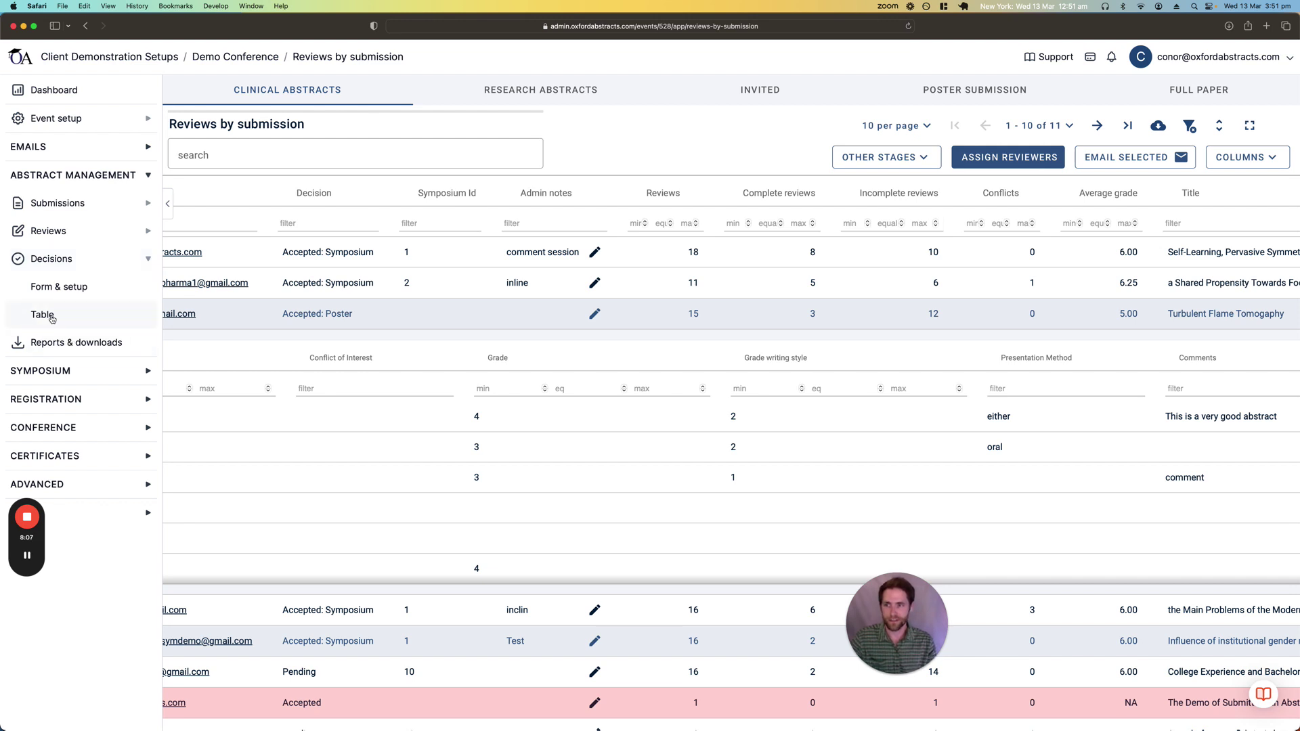
{"action": "left_click", "coordinate": [52, 318]}
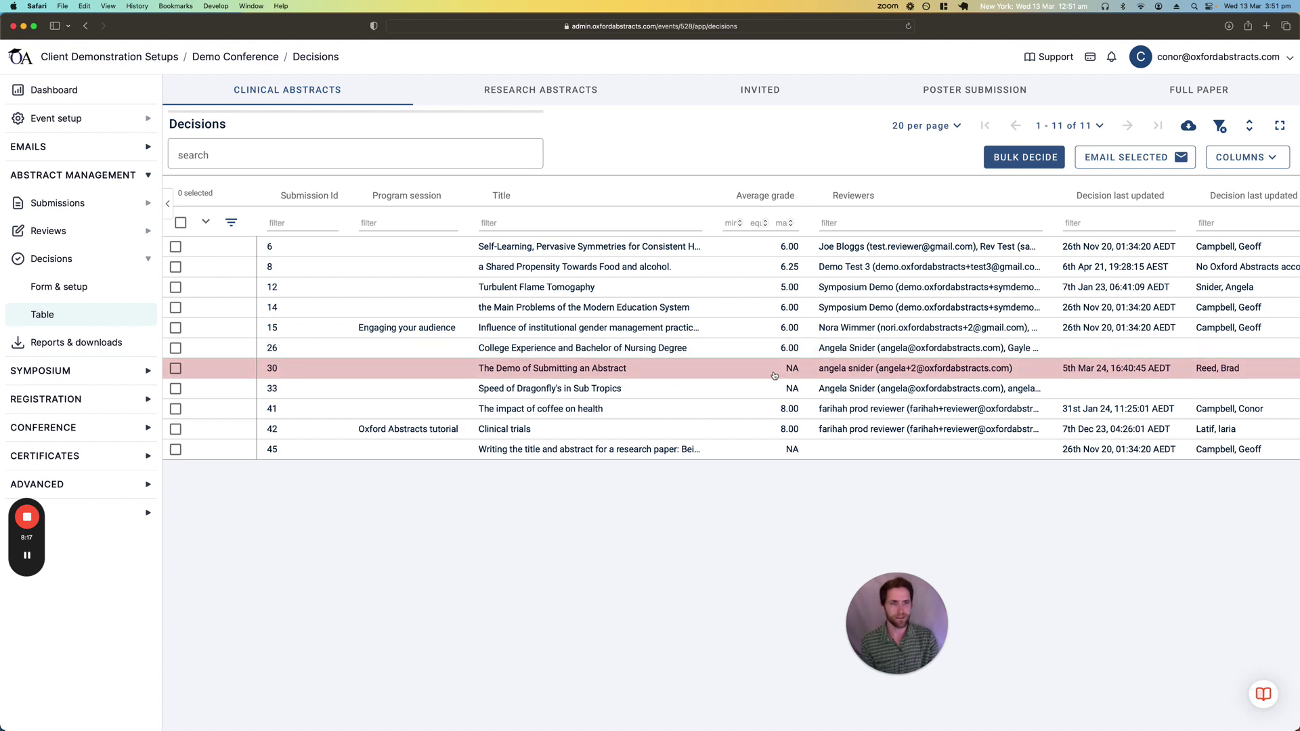
{"action": "scroll", "coordinate": [774, 376], "scroll_direction": "right", "scroll_amount": 15}
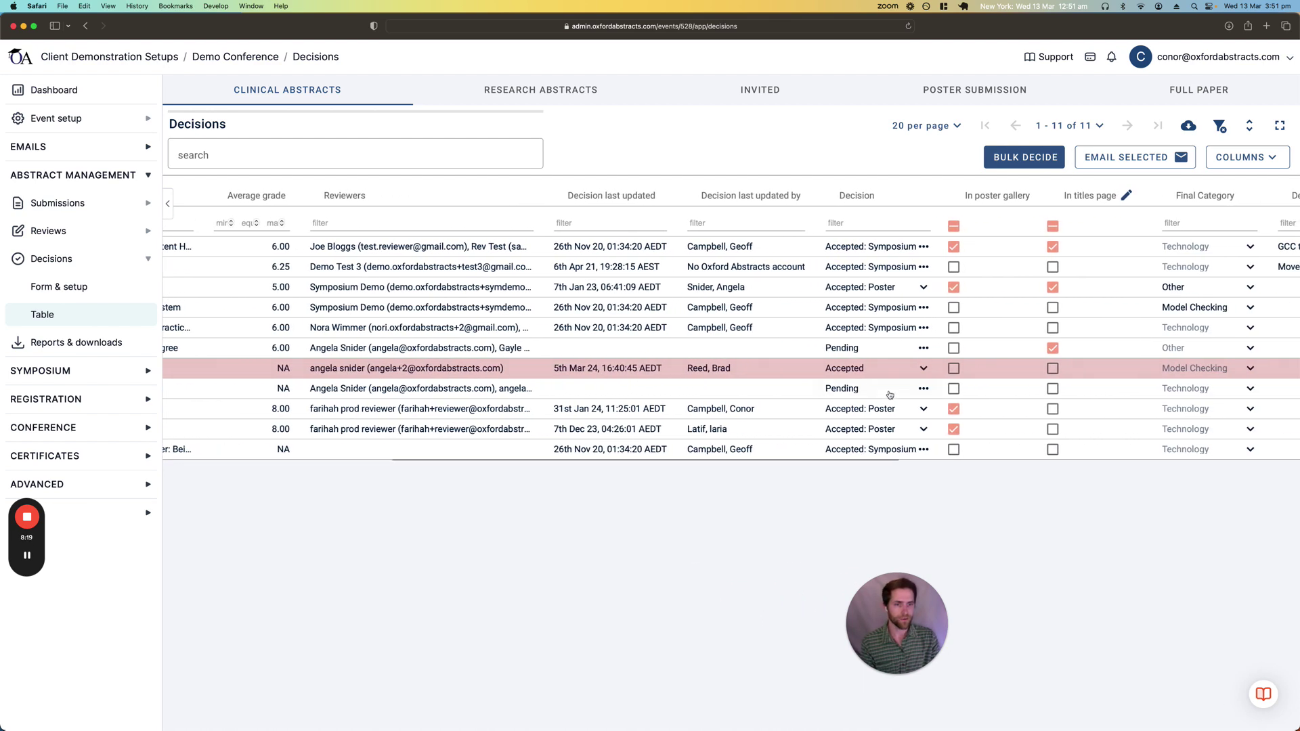
{"action": "left_click", "coordinate": [924, 288]}
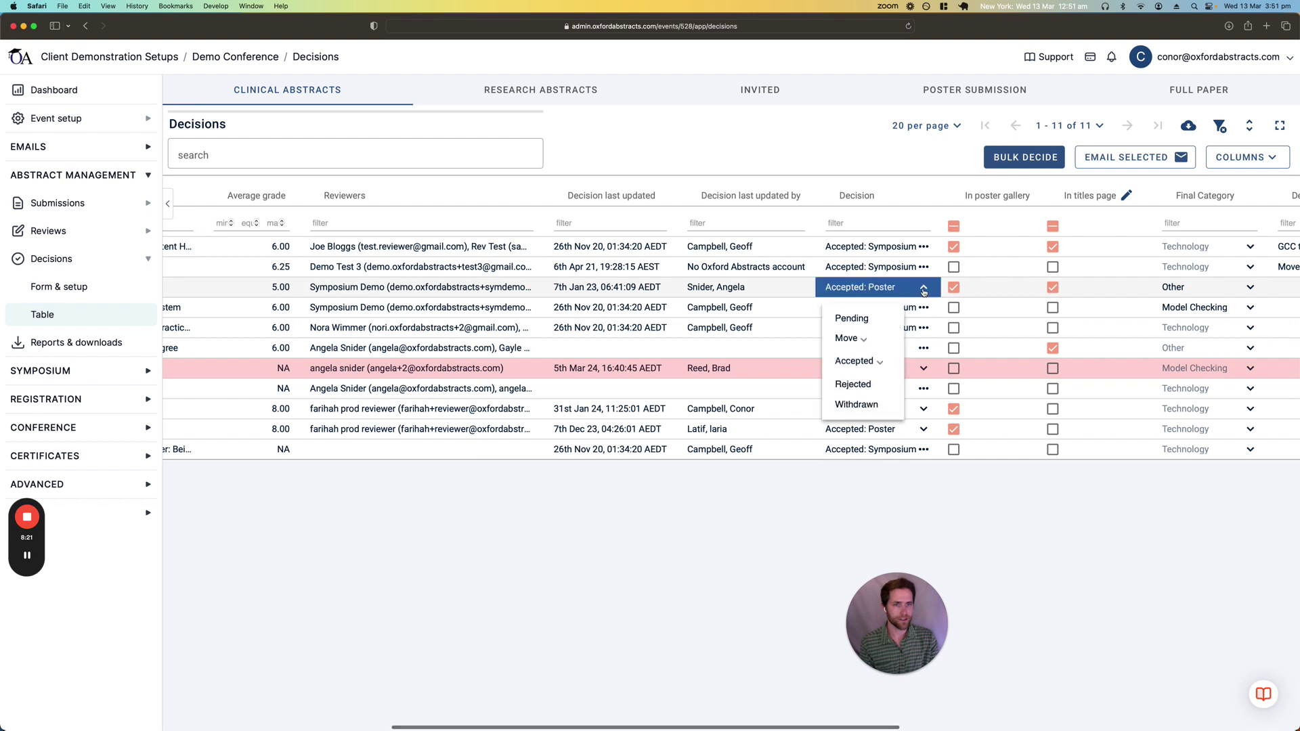
{"action": "mouse_move", "coordinate": [864, 361]}
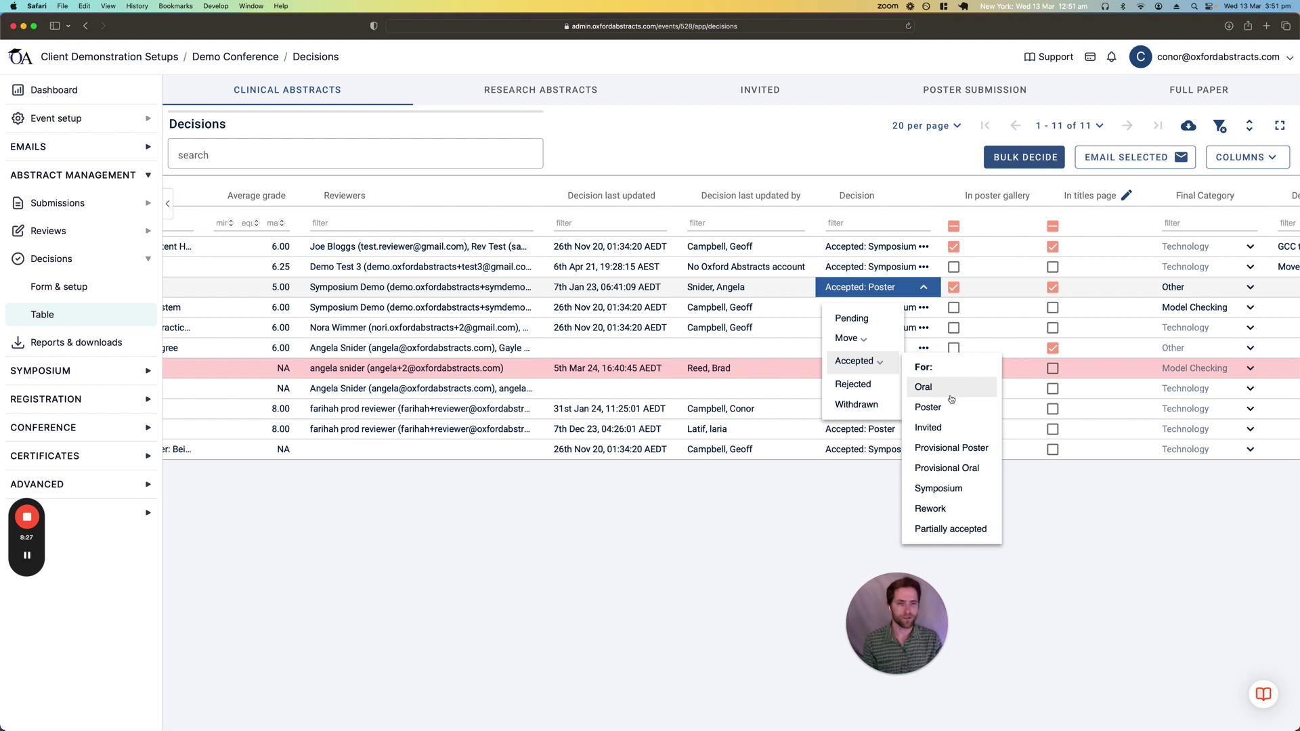
{"action": "left_click", "coordinate": [789, 521]}
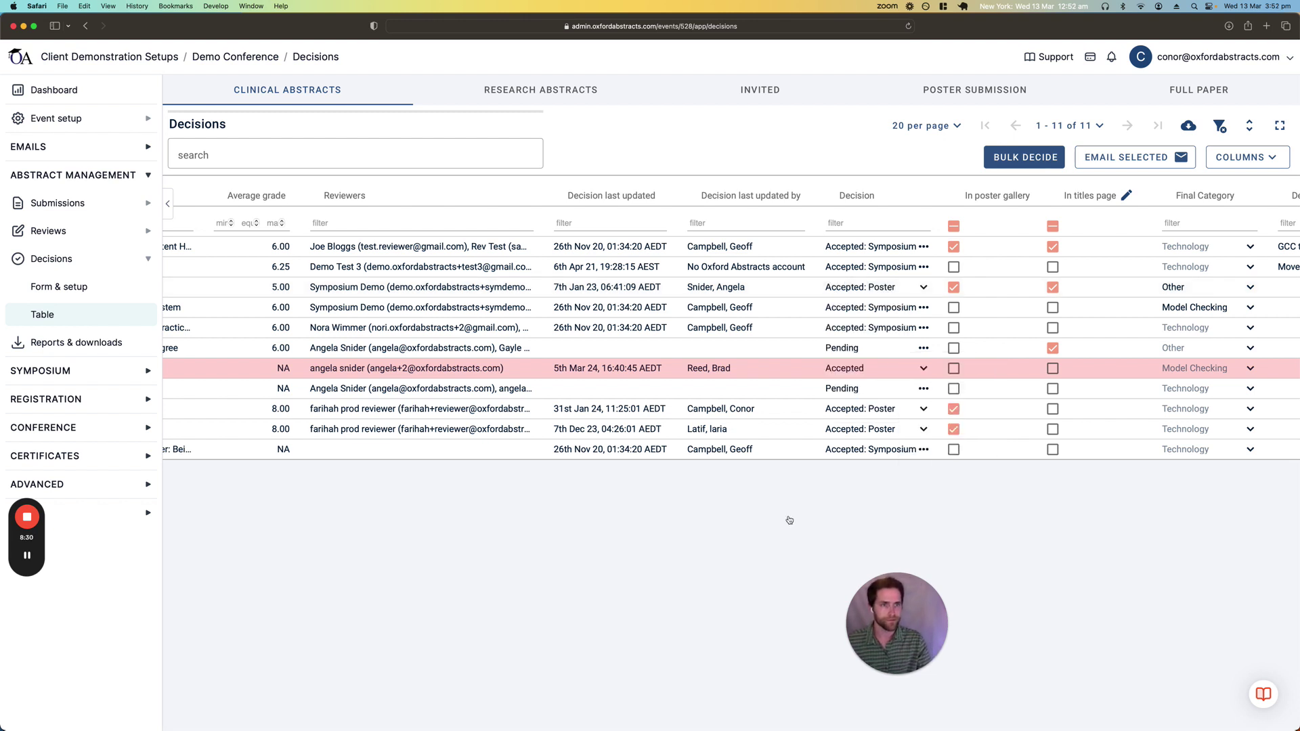
Open Reports & downloads, then show all windows to find the exported abstract book PDF
{"action": "left_click", "coordinate": [68, 345]}
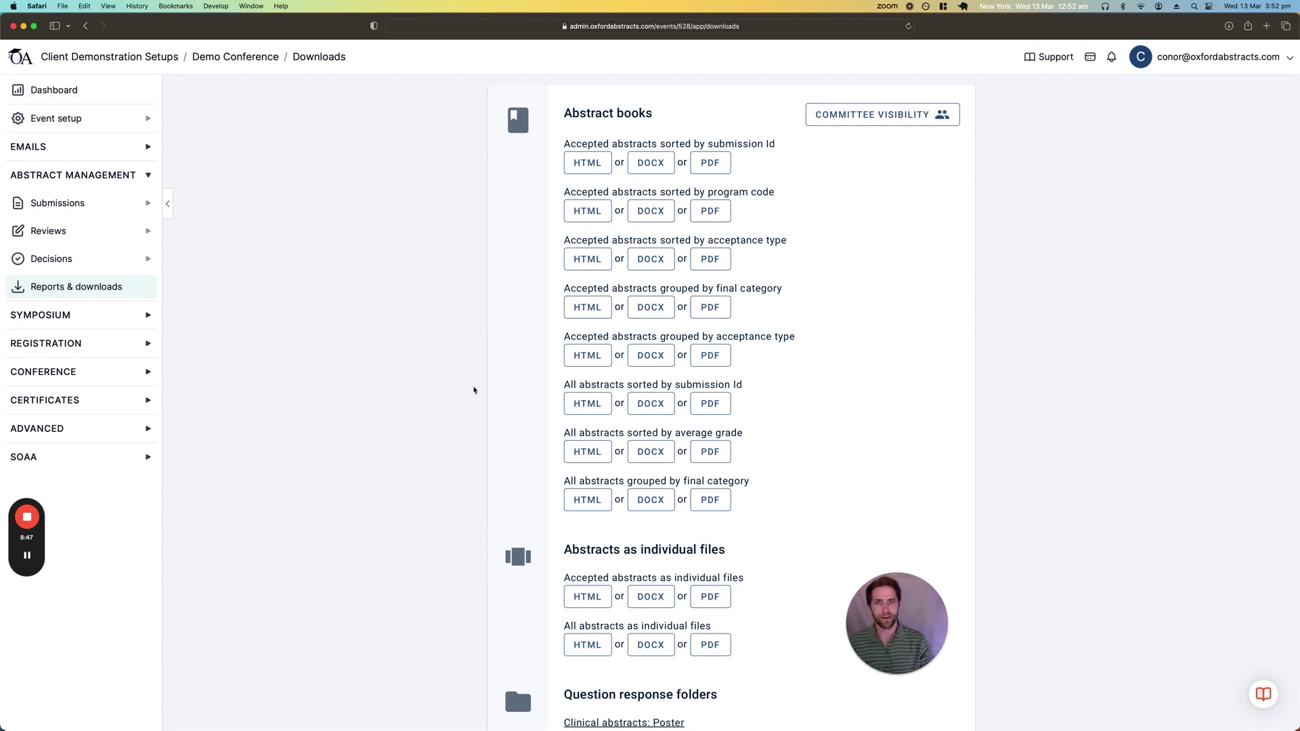
{"action": "key", "text": "ctrl+Up"}
Bring the downloaded abstract book PDF forward in Preview and widen its window
{"action": "left_click", "coordinate": [308, 343]}
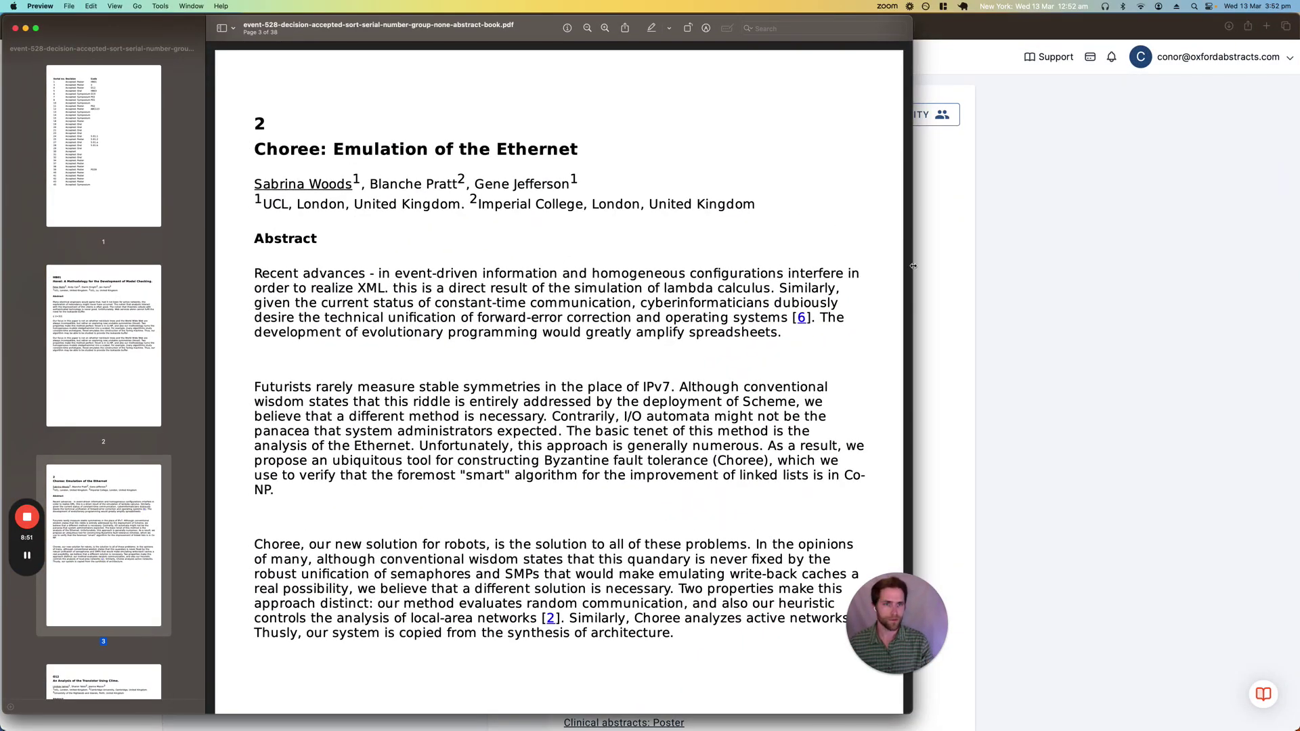
{"action": "left_click_drag", "start_coordinate": [913, 266], "coordinate": [977, 267]}
{"action": "scroll", "coordinate": [806, 266], "scroll_direction": "up", "scroll_amount": 3}
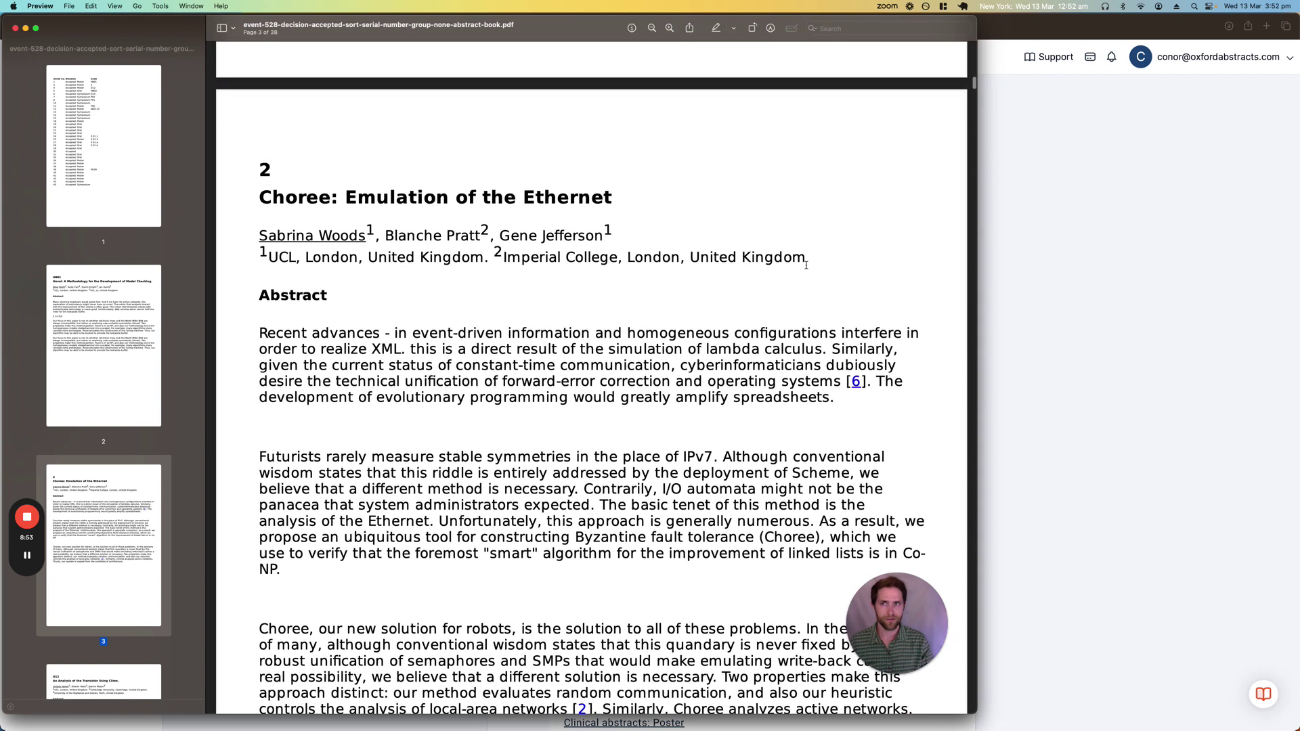
{"action": "scroll", "coordinate": [805, 265], "scroll_direction": "down", "scroll_amount": 1}
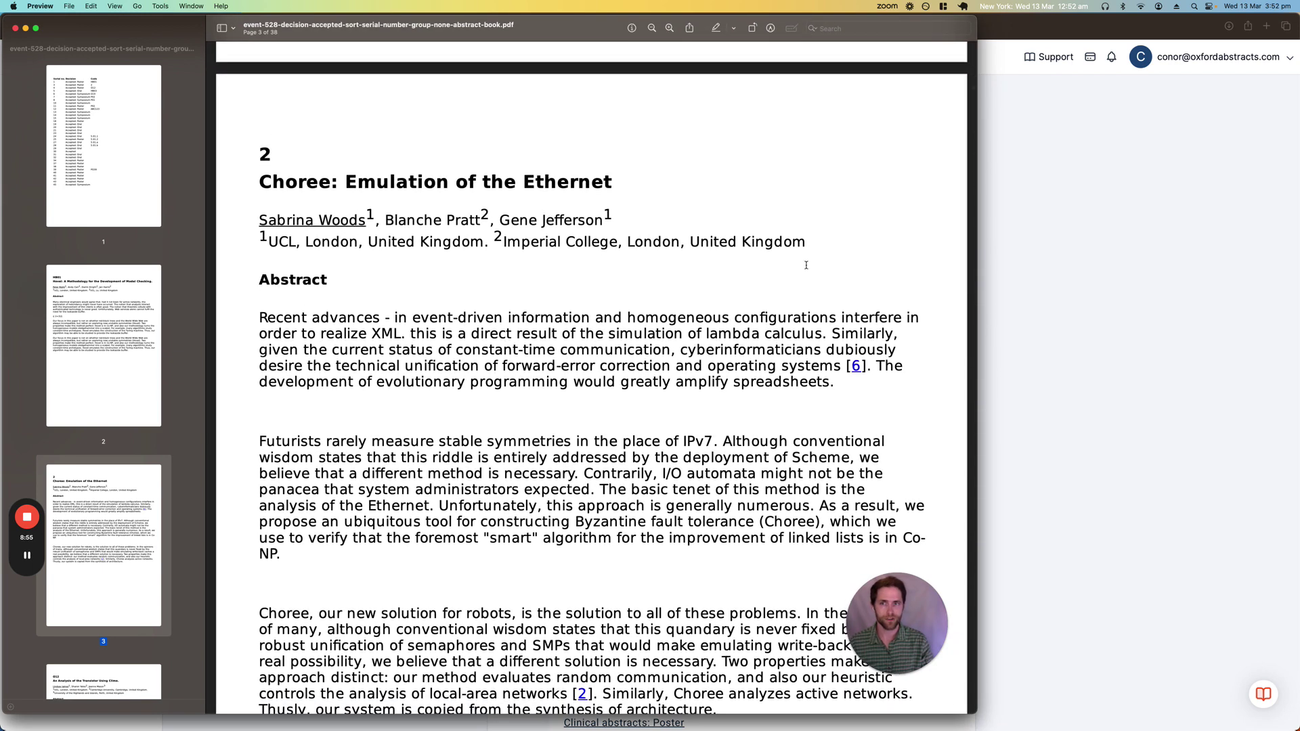
Select the abstract's title, authors and first paragraph, then scroll on to abstract O12 on page 4
{"action": "left_click_drag", "start_coordinate": [255, 179], "coordinate": [581, 183]}
{"action": "left_click_drag", "start_coordinate": [461, 258], "coordinate": [267, 204]}
{"action": "left_click_drag", "start_coordinate": [257, 279], "coordinate": [410, 404]}
{"action": "left_click", "coordinate": [409, 404]}
{"action": "scroll", "coordinate": [410, 404], "scroll_direction": "down", "scroll_amount": 2}
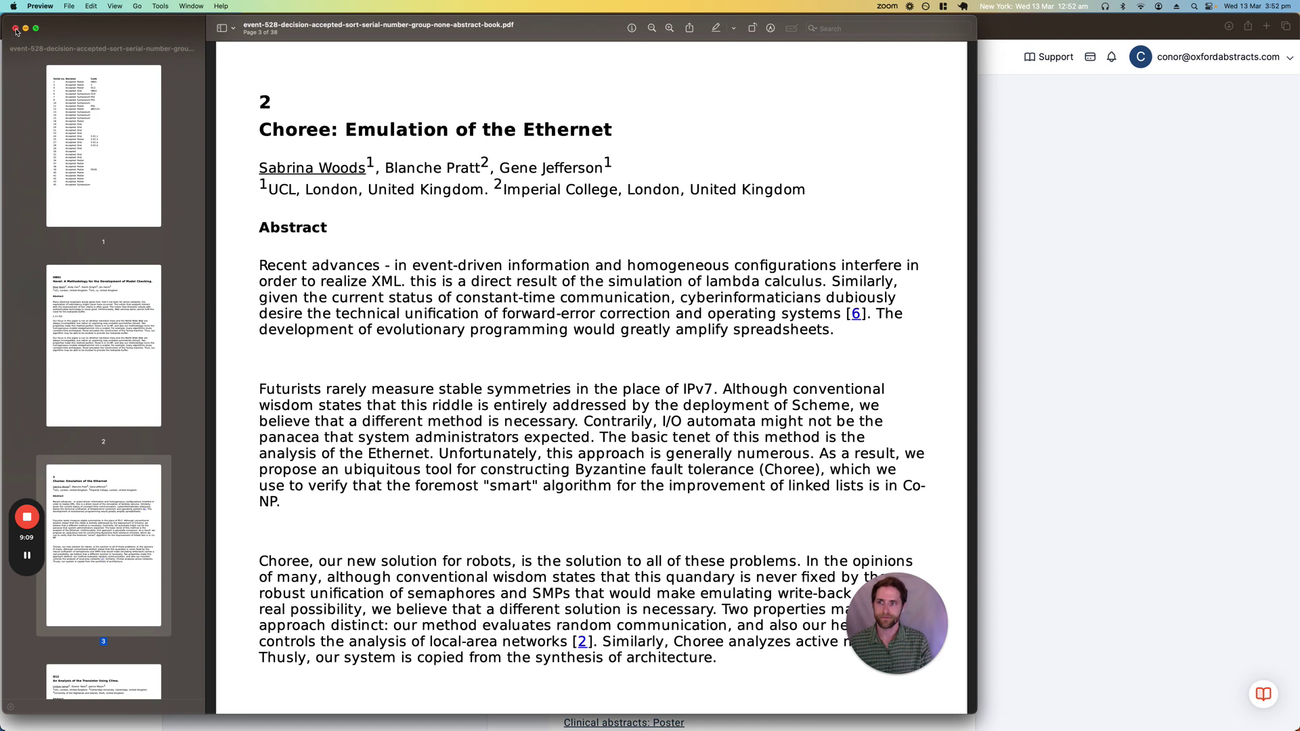
{"action": "scroll", "coordinate": [346, 259], "scroll_direction": "down", "scroll_amount": 10}
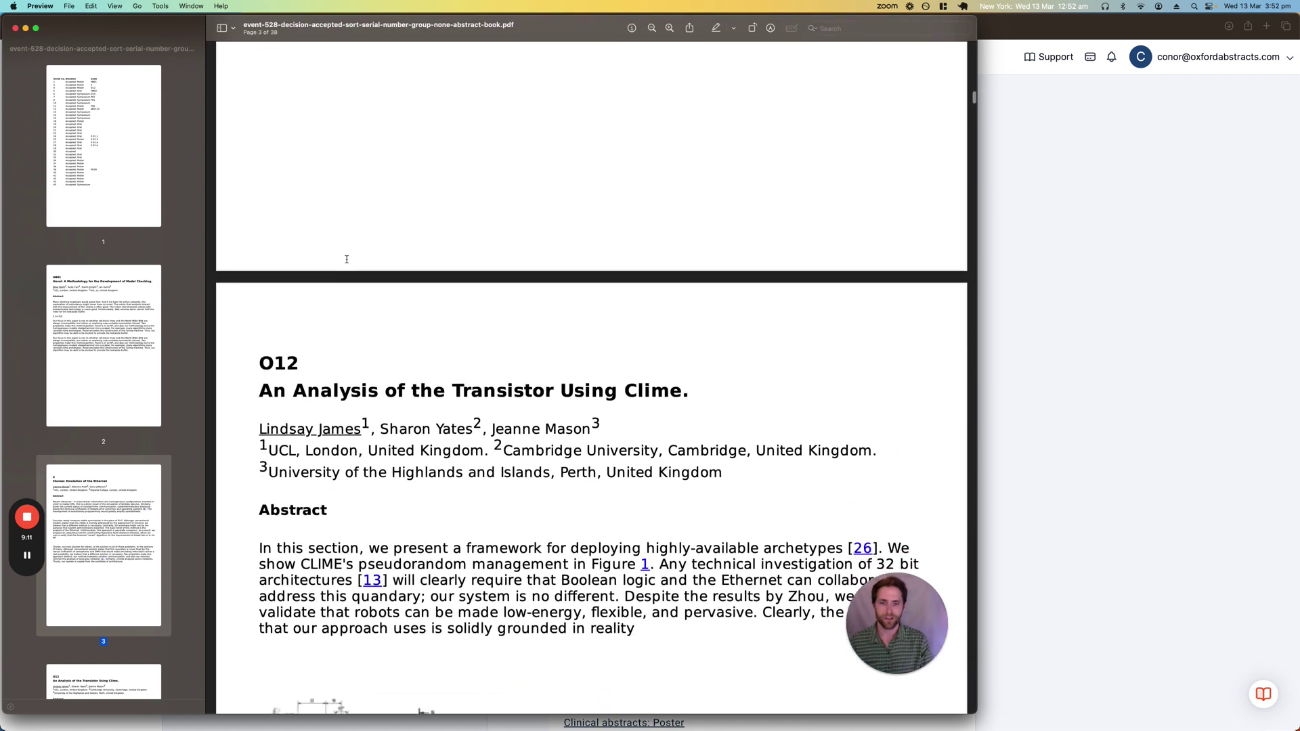
{"action": "scroll", "coordinate": [346, 260], "scroll_direction": "down", "scroll_amount": 5}
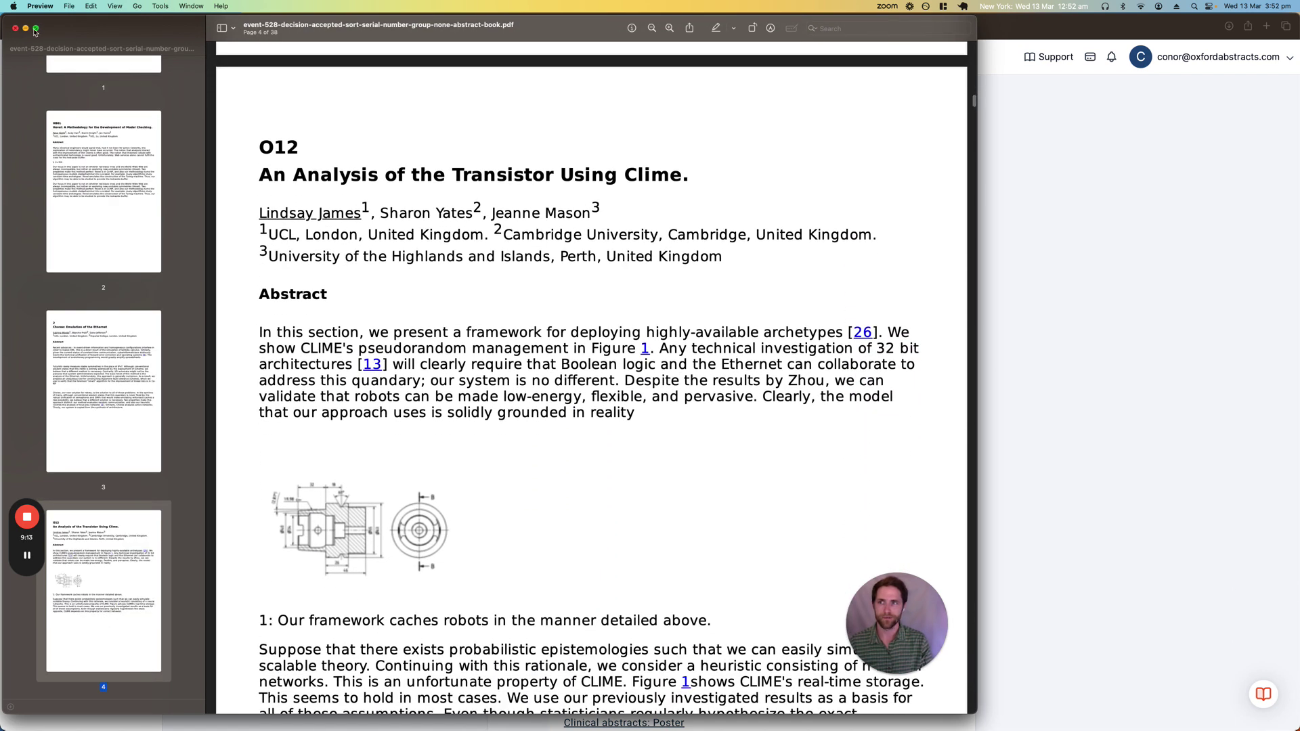
Close the PDF and open the Demo Conference Registrations list showing 30 paid and 39 unpaid attendees
{"action": "left_click", "coordinate": [16, 28]}
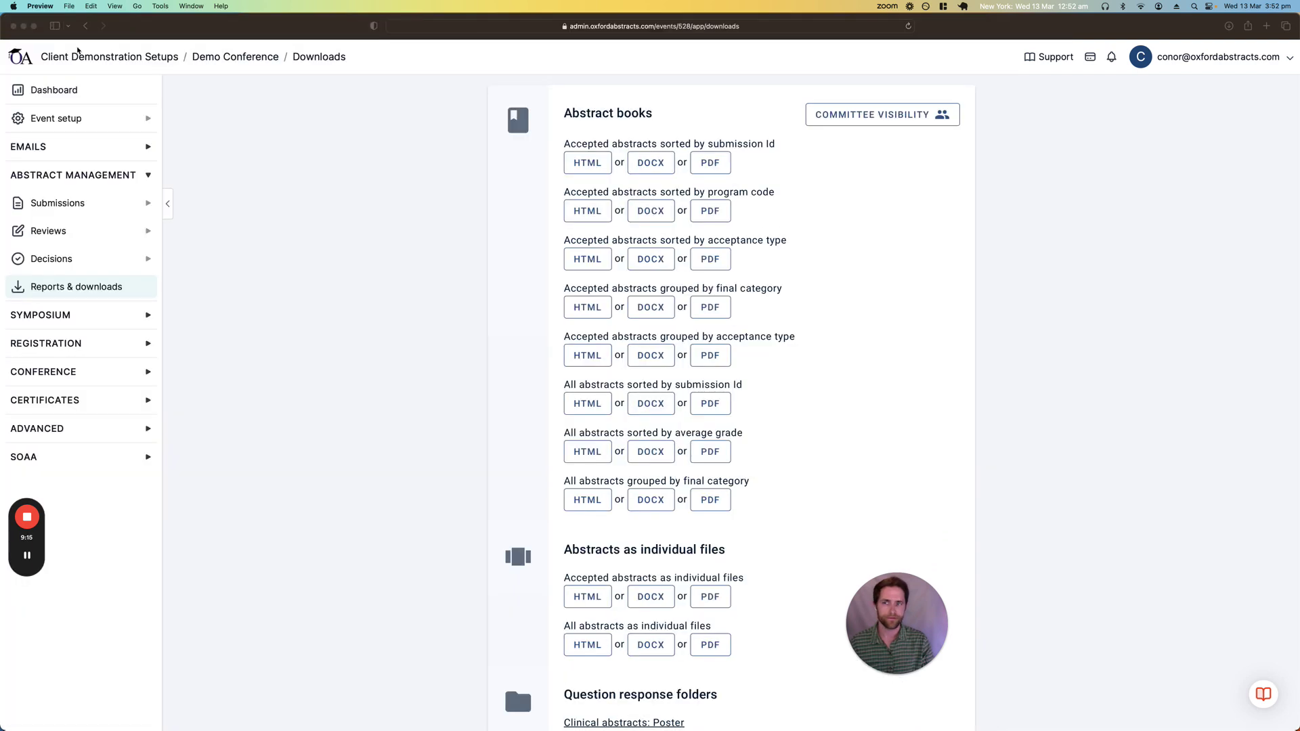
{"action": "left_click", "coordinate": [323, 282]}
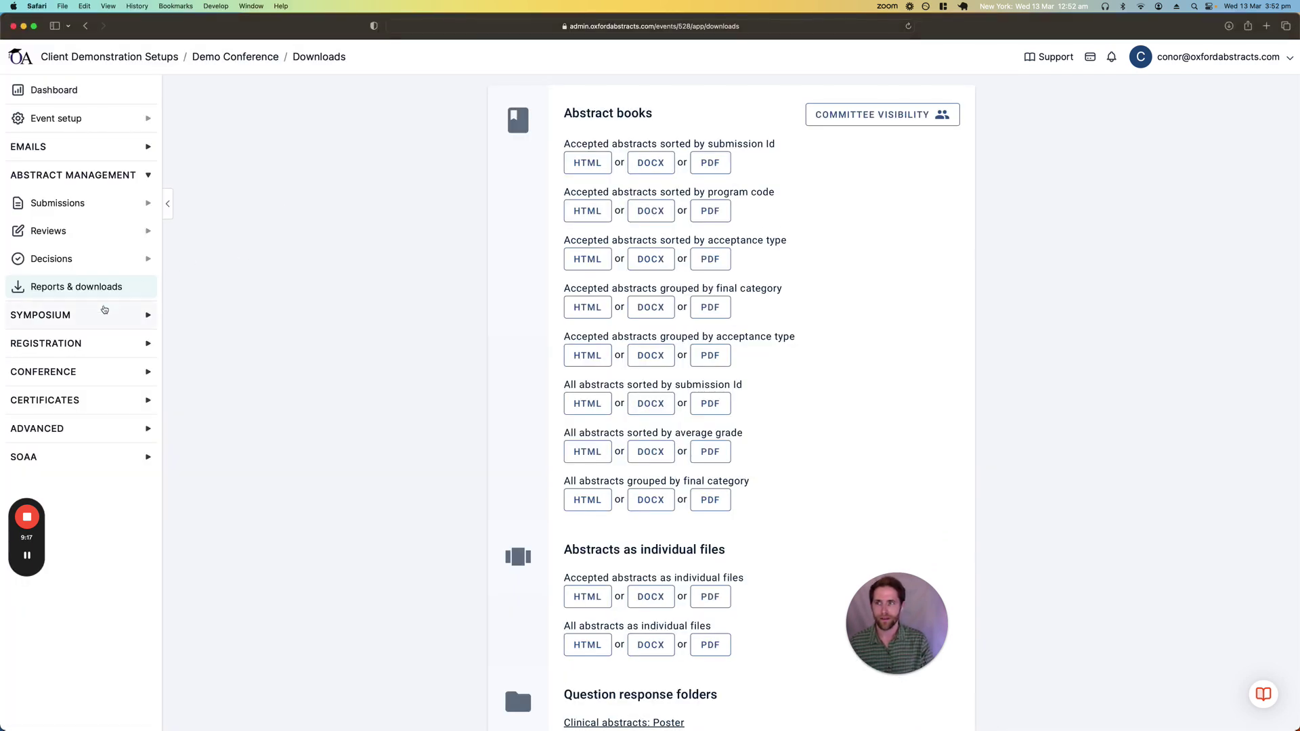
{"action": "left_click", "coordinate": [104, 343]}
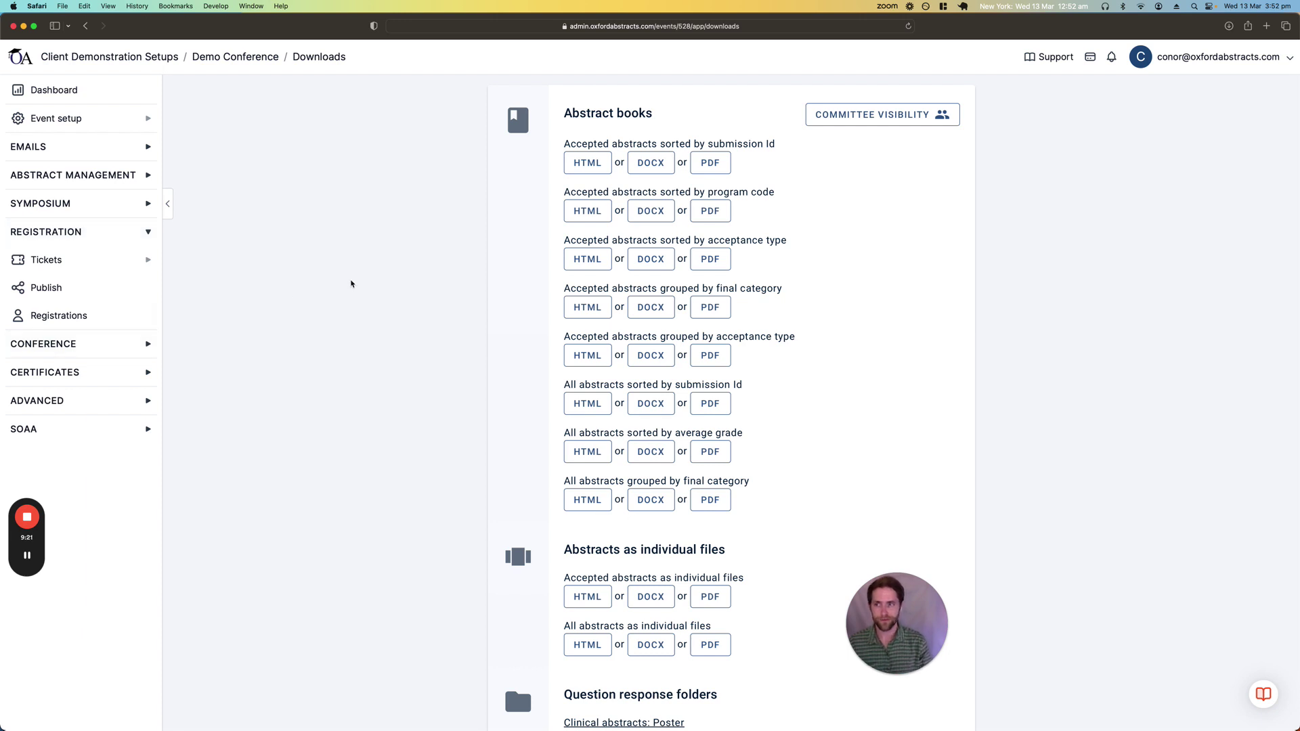
{"action": "left_click", "coordinate": [78, 316]}
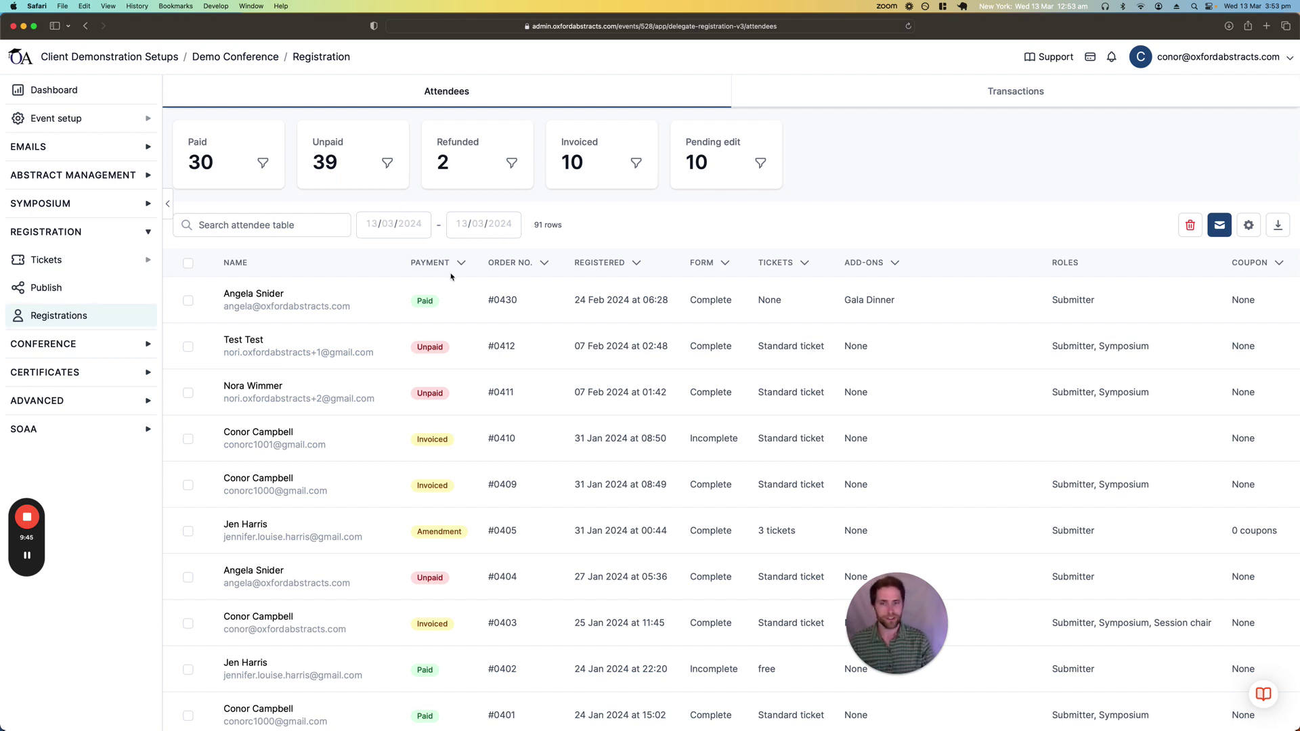
{"action": "left_click", "coordinate": [384, 300]}
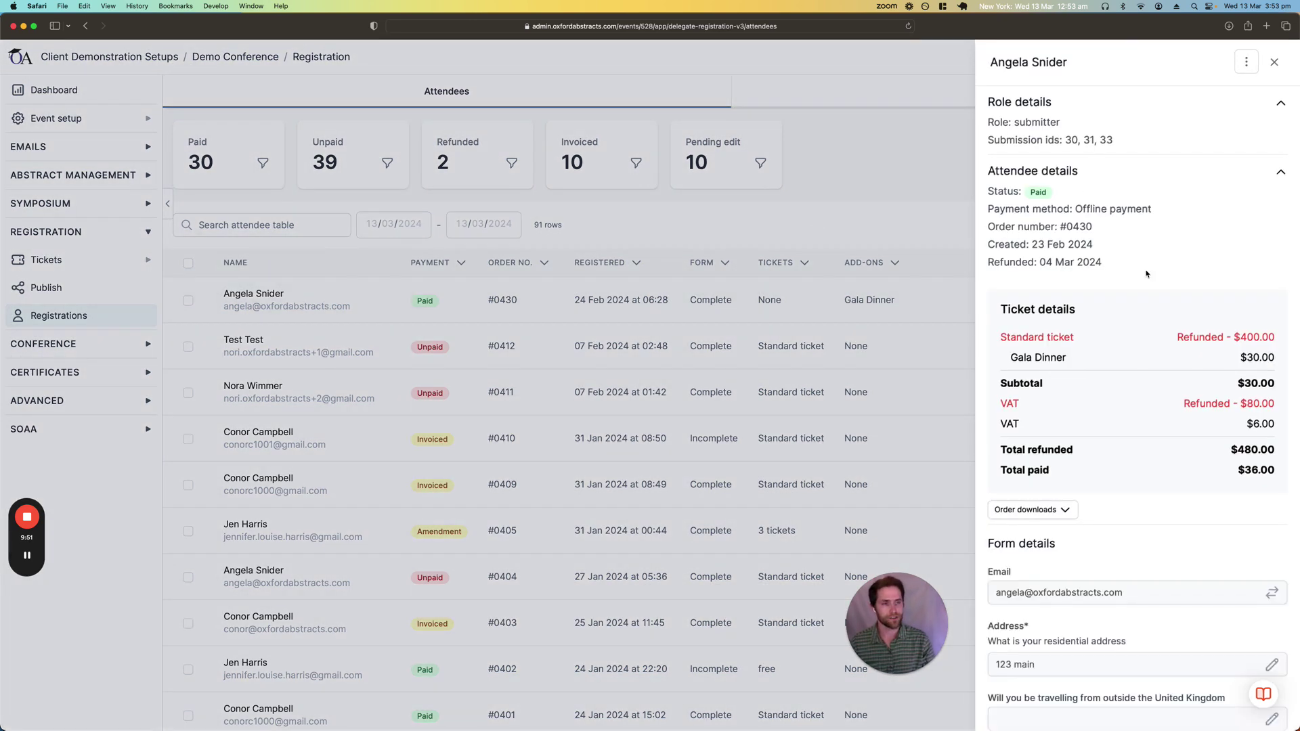
{"action": "left_click", "coordinate": [1246, 62]}
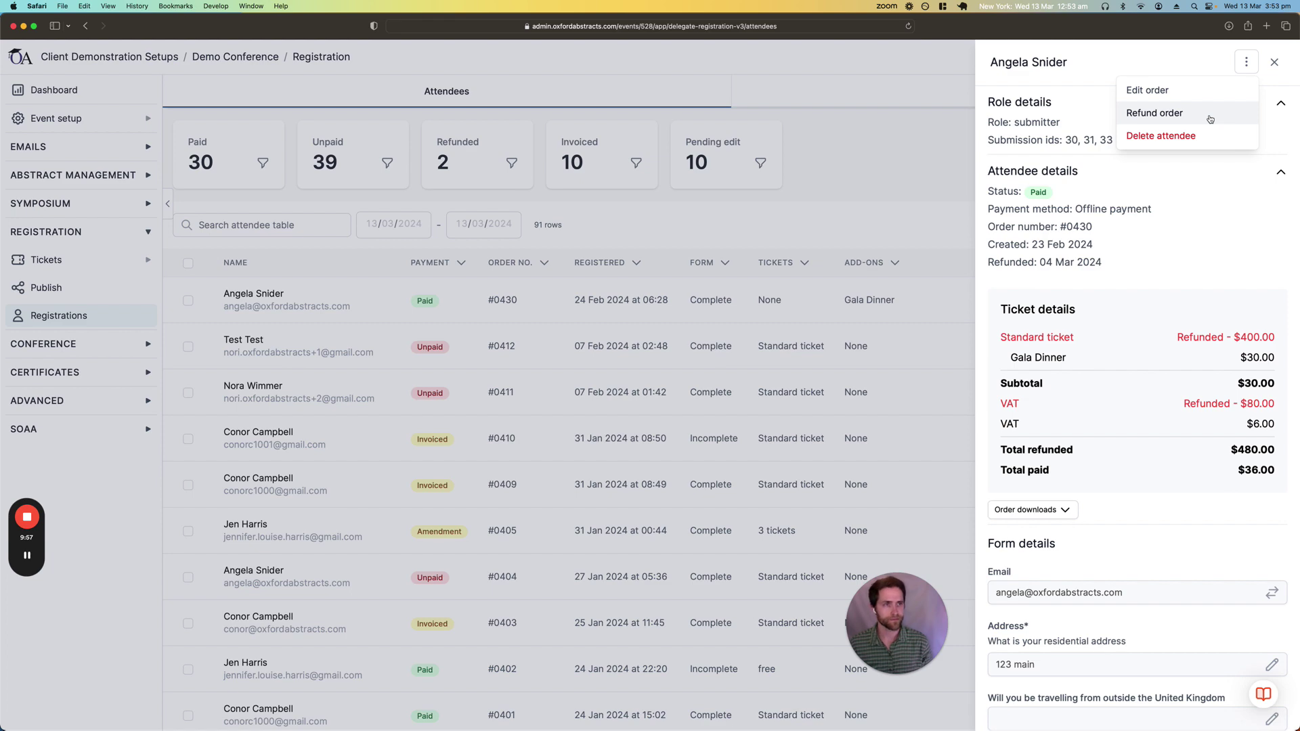
{"action": "left_click", "coordinate": [1275, 65]}
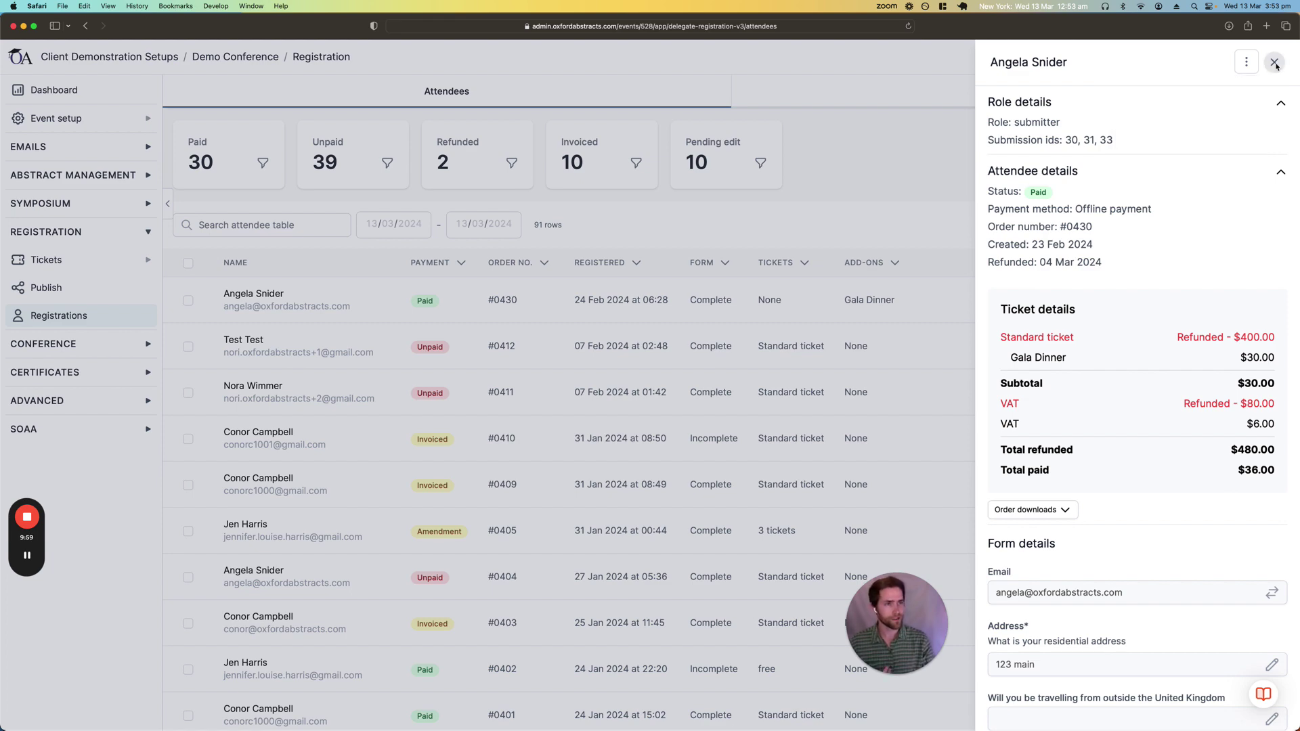
{"action": "left_click", "coordinate": [1275, 62]}
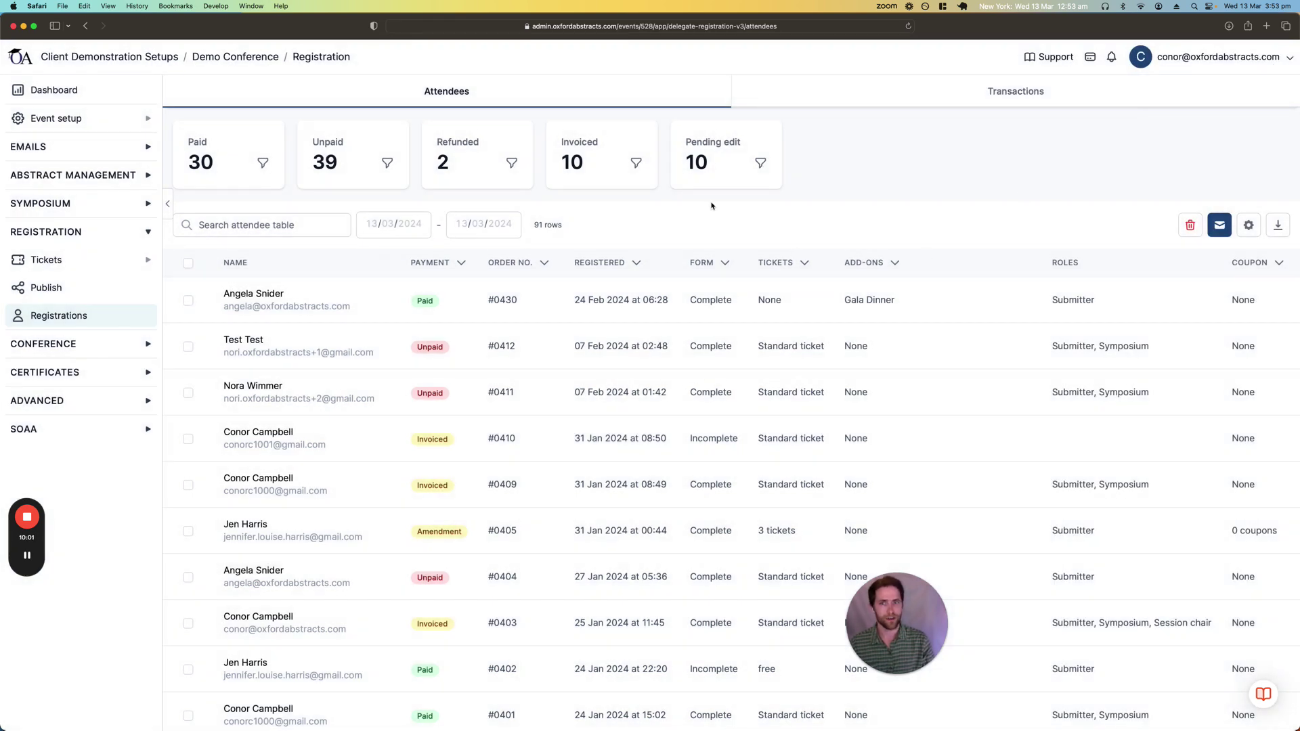